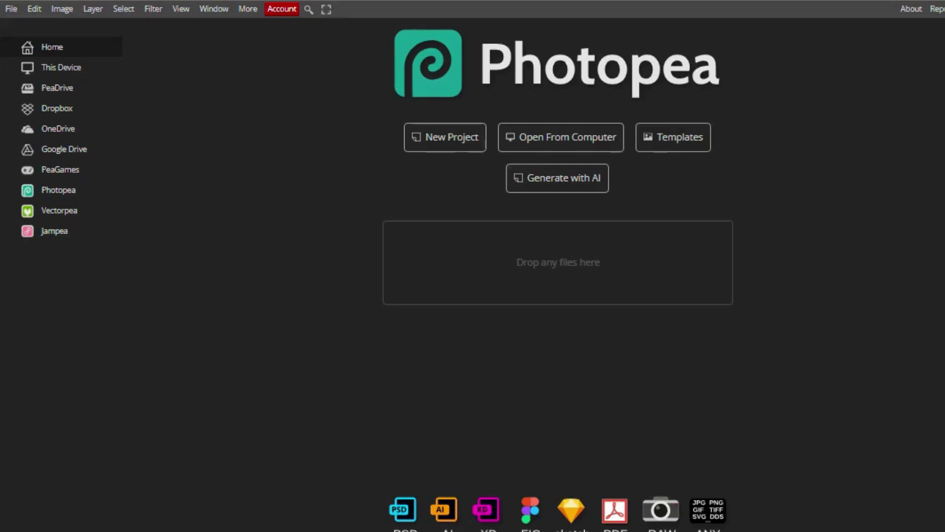
click(61, 67)
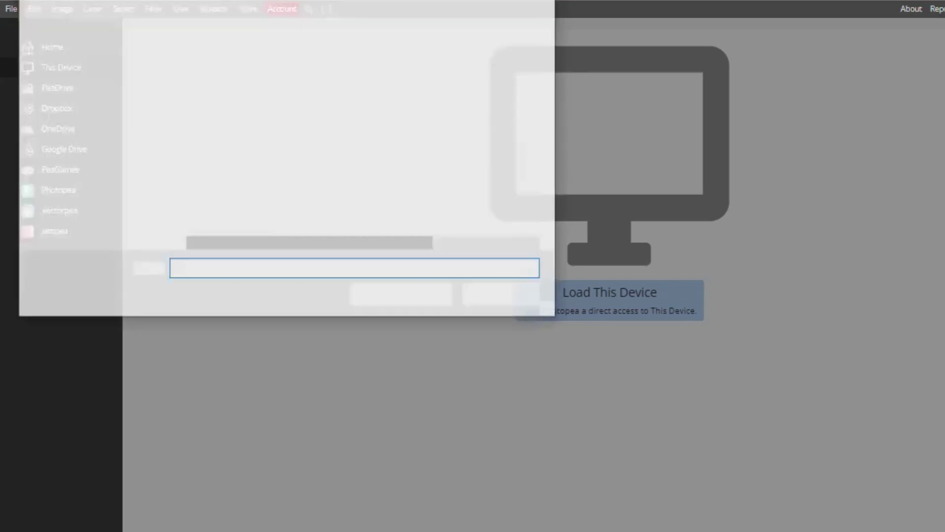
key(Escape)
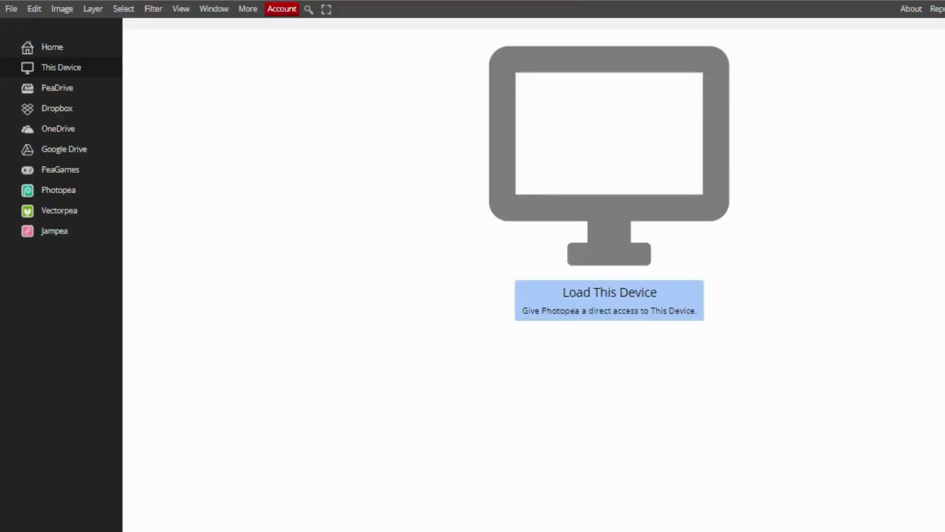
click(52, 47)
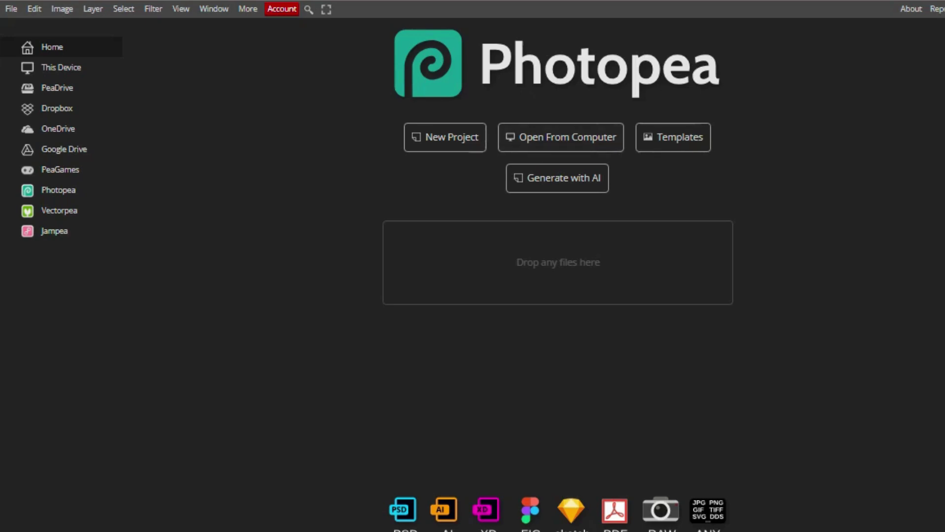
- Open the new project setup and browse its design templates
key(ctrl+n)
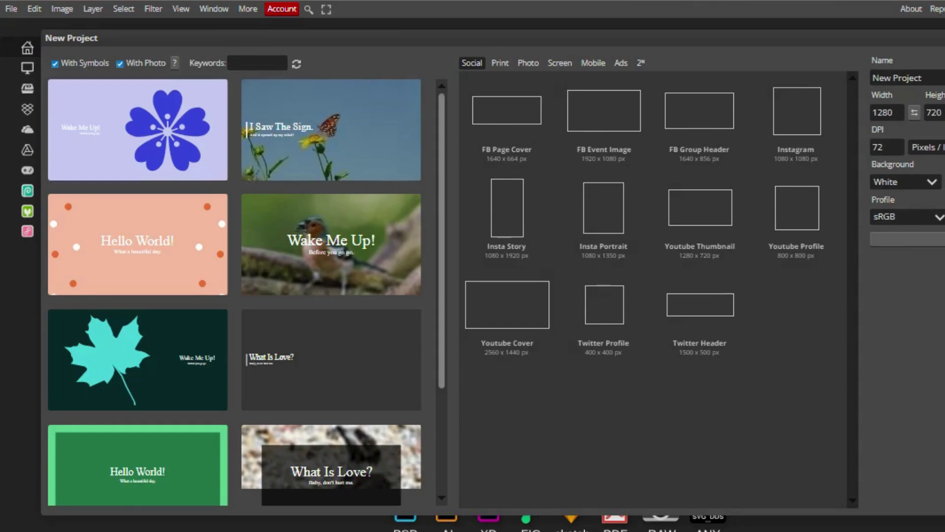
drag(442, 241, 441, 306)
scroll(235, 292, down, 3)
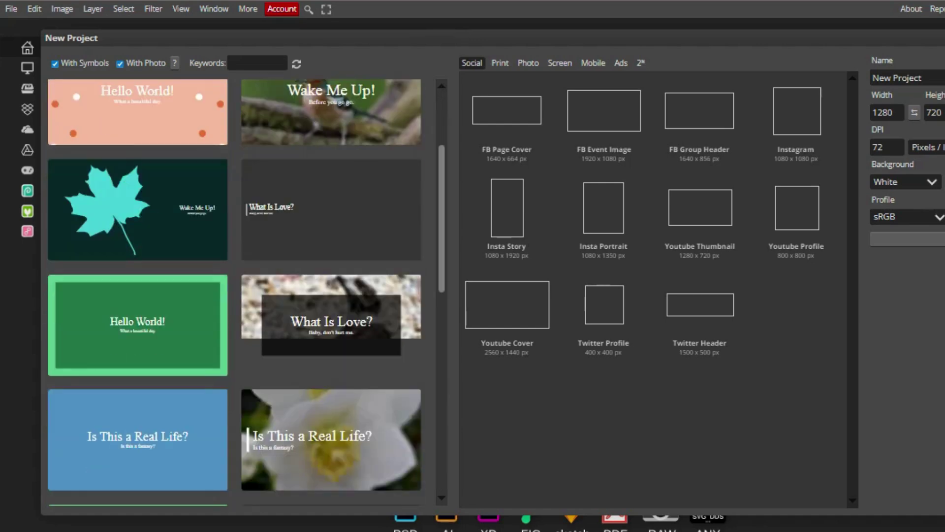
scroll(235, 292, up, 6)
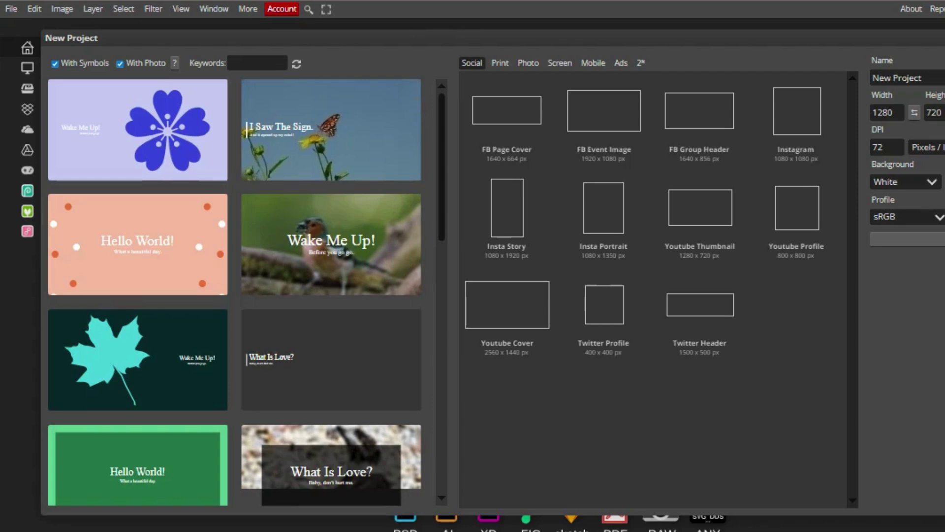
- Create a 2560 x 1440 px project from the Youtube Cover preset, keeping the background colour white (ffffff)
click(887, 112)
key(Tab)
click(905, 182)
click(891, 287)
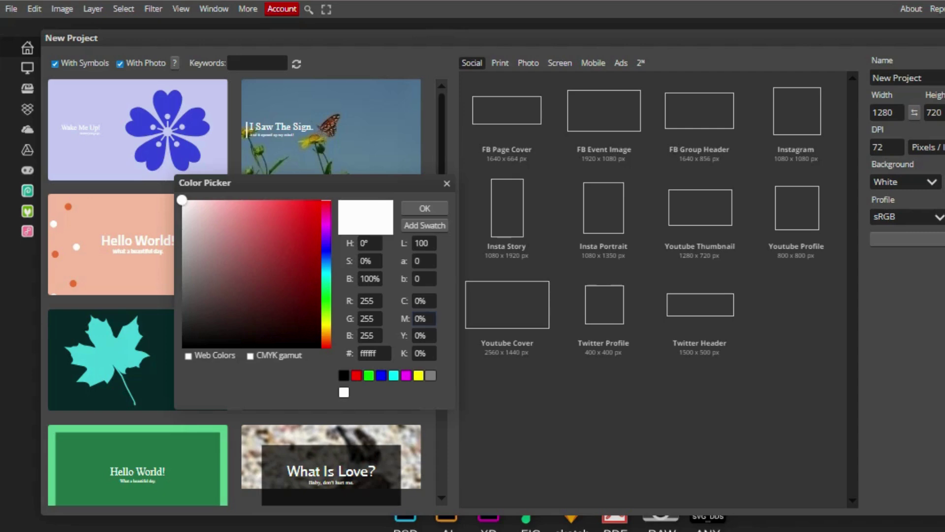
drag(194, 215, 182, 200)
key(Return)
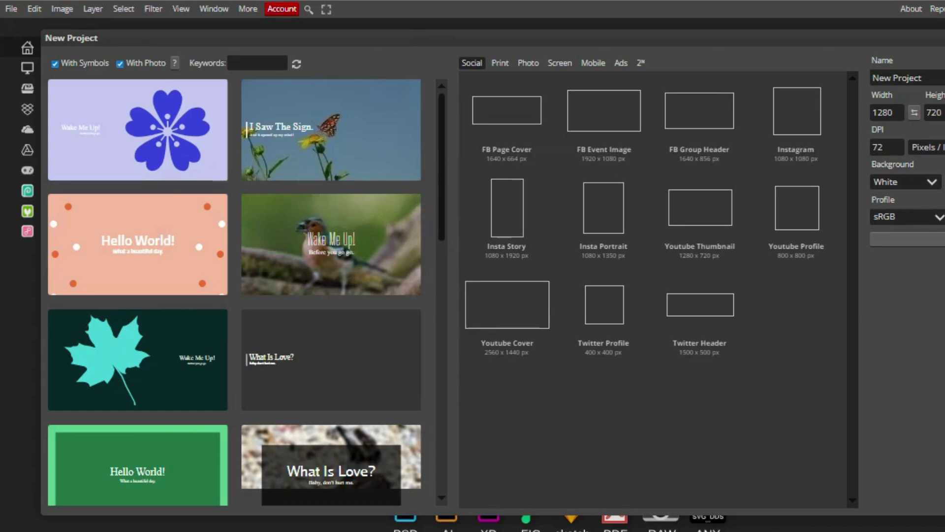
click(506, 312)
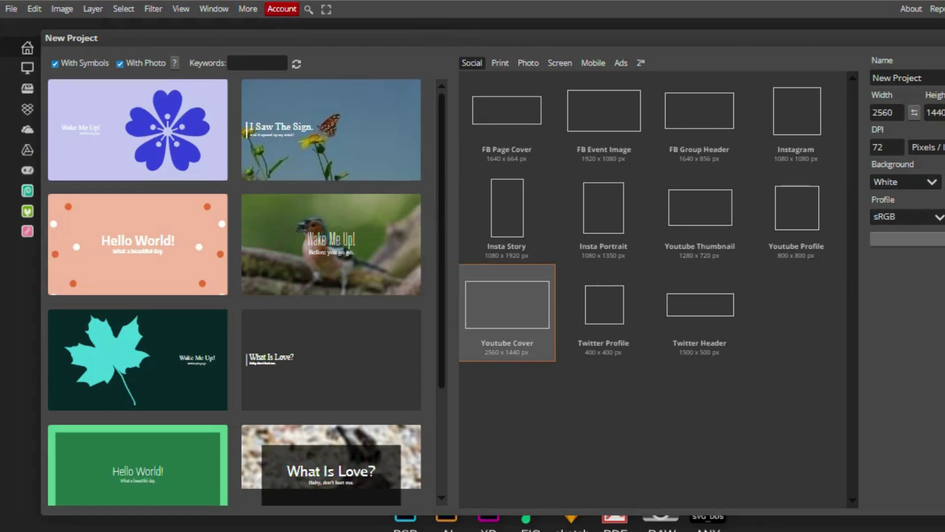
key(Return)
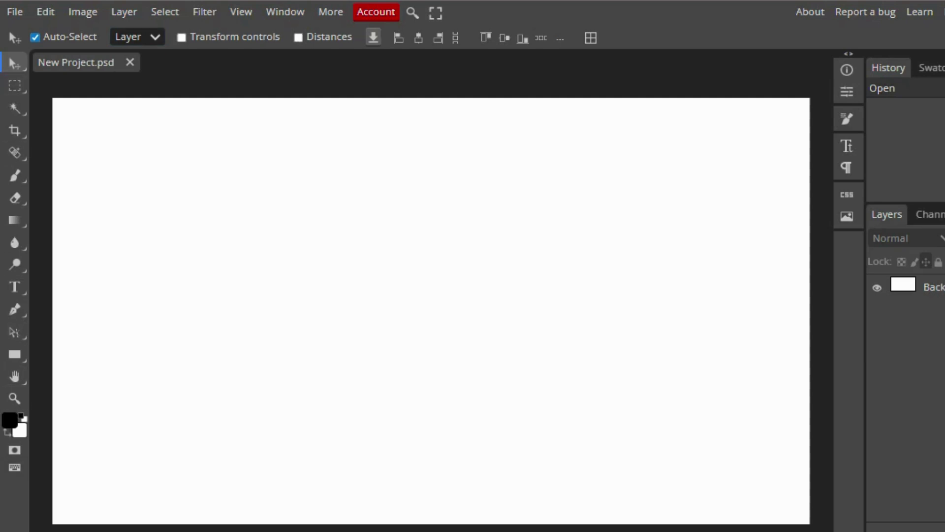
- Draw a wide rectangular selection across the upper part of the canvas with Rectangle Select
click(14, 85)
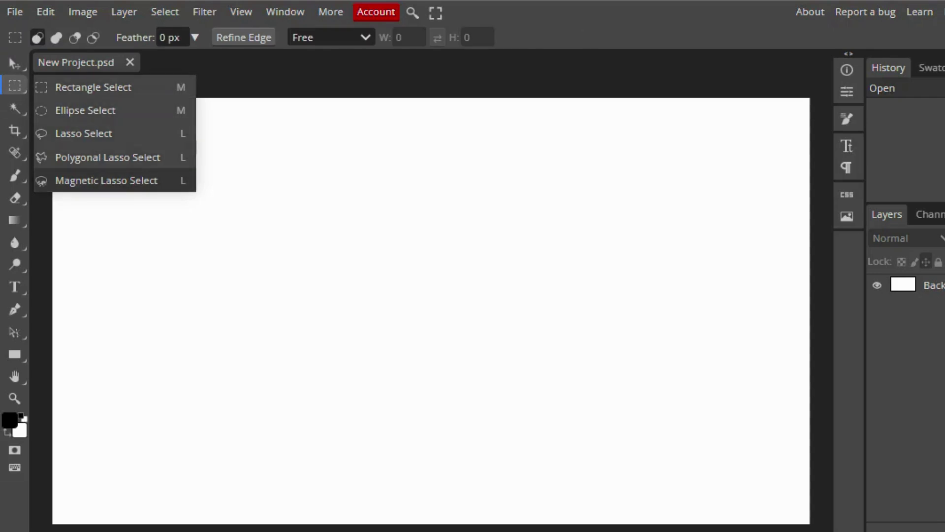
click(93, 87)
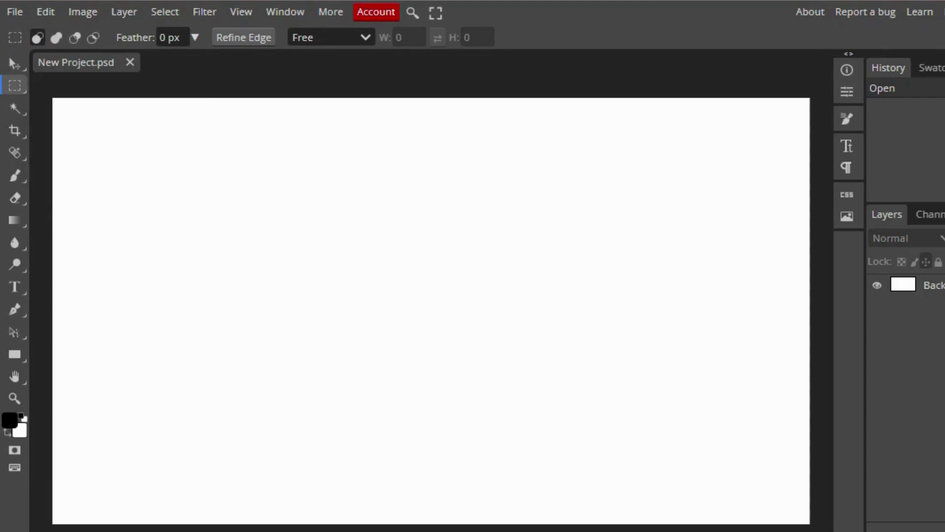
drag(160, 133, 552, 283)
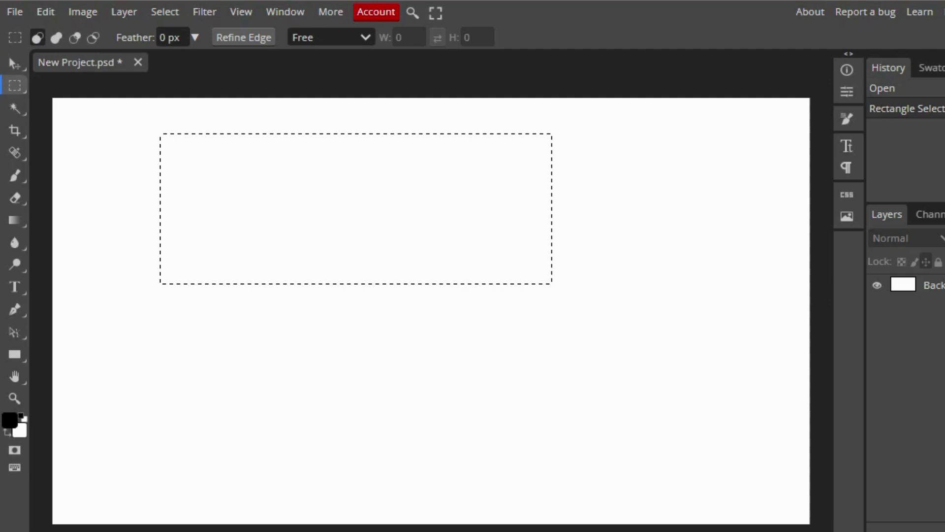
- Replace the rectangular selection with a wide elliptical one just below the canvas centre, using Ellipse Select
right_click(15, 86)
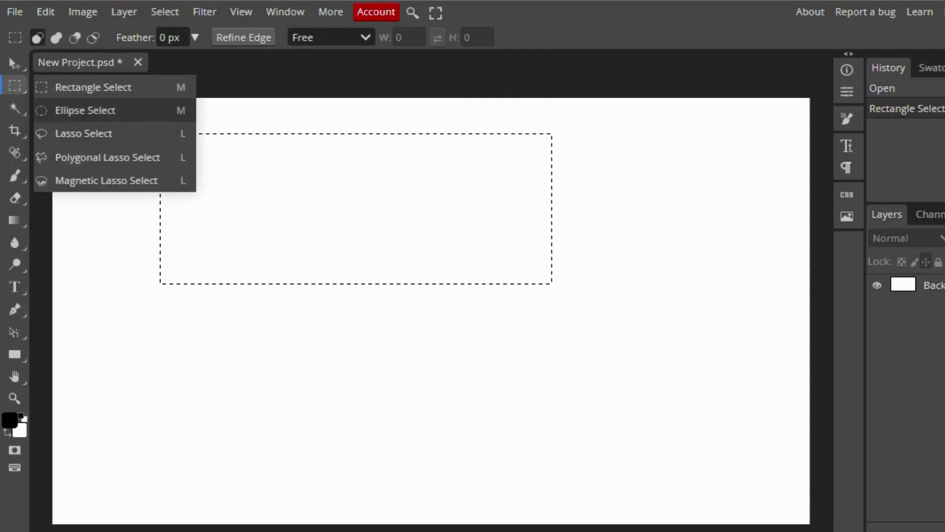
click(78, 110)
drag(230, 305, 619, 408)
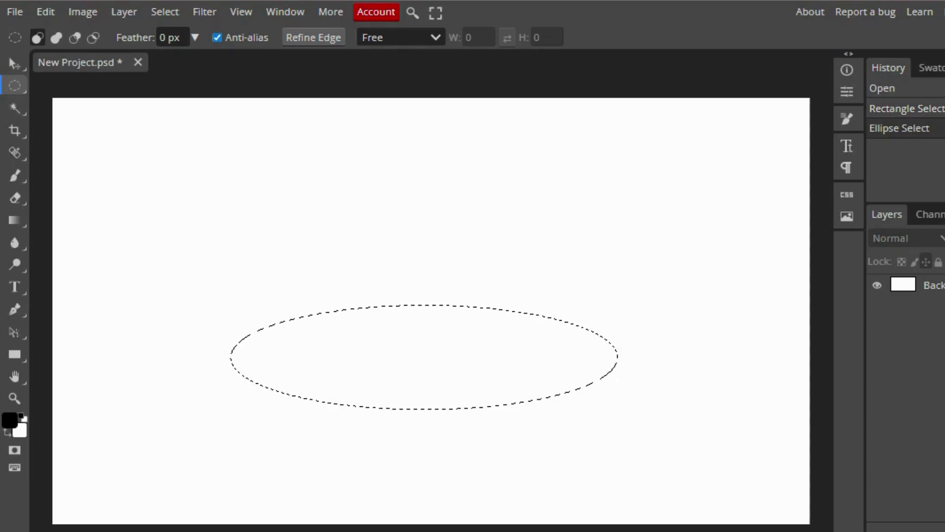
- Try to outline a four-point polygonal selection above the ellipse with Polygonal Lasso Select
right_click(15, 85)
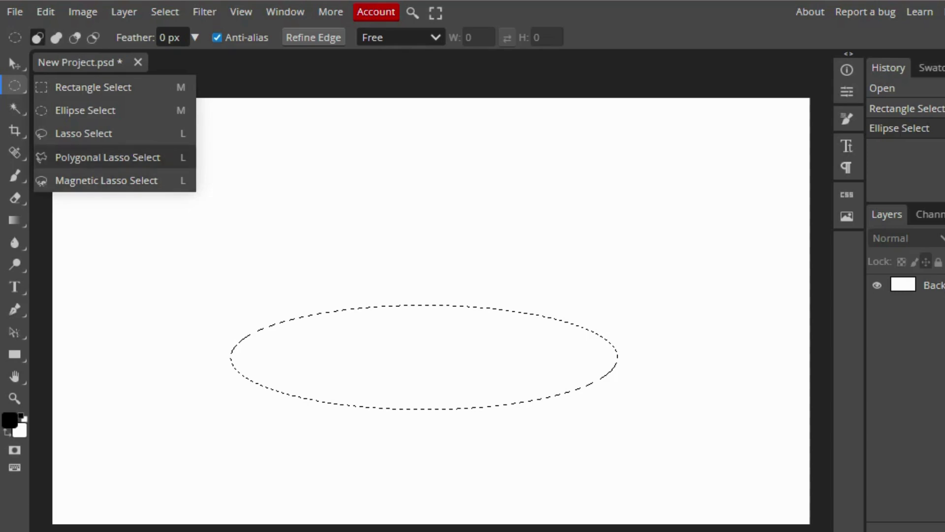
click(108, 157)
click(211, 208)
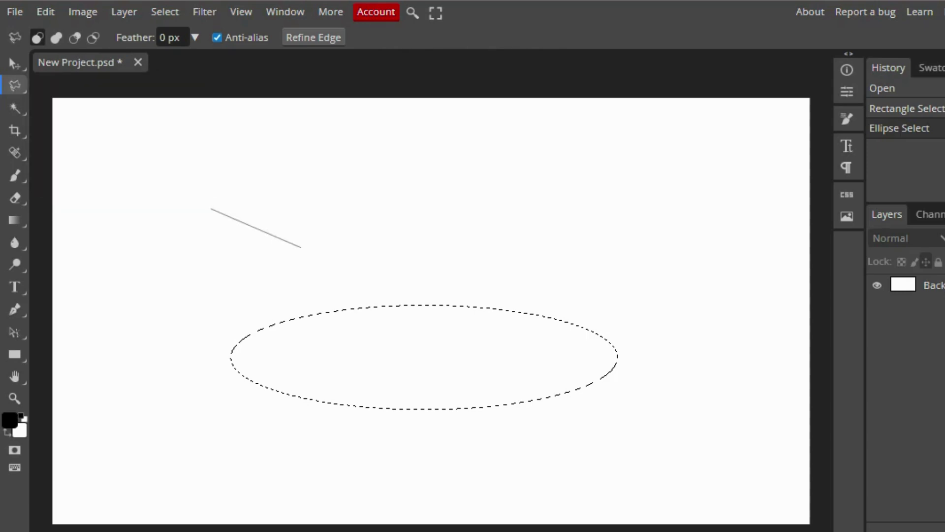
click(161, 173)
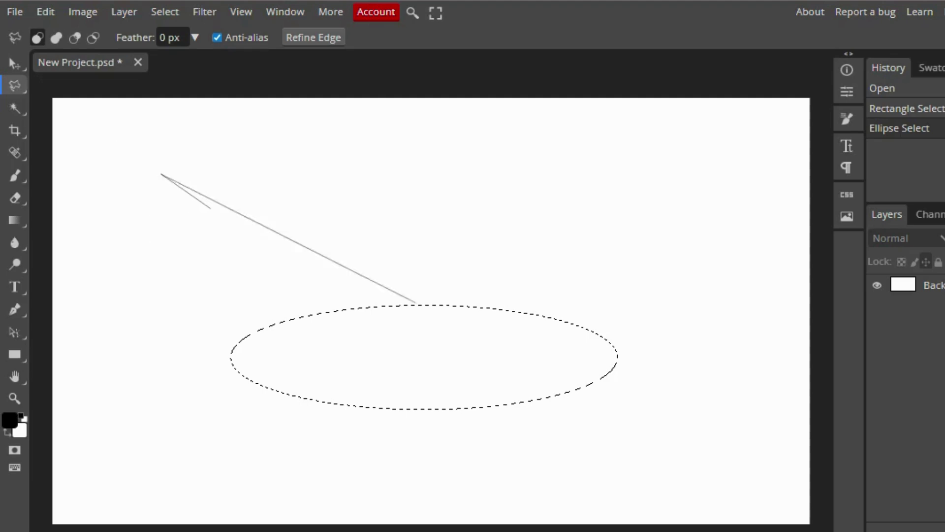
click(171, 297)
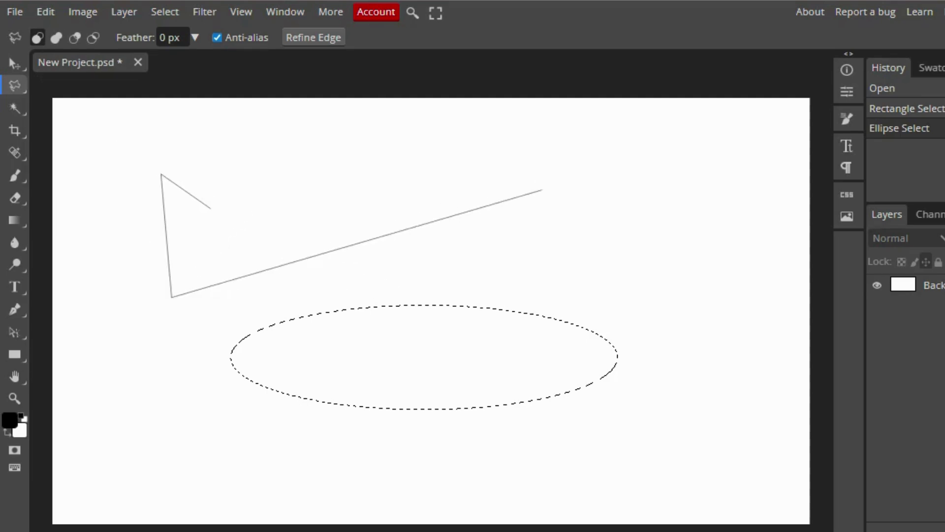
click(541, 190)
right_click(15, 85)
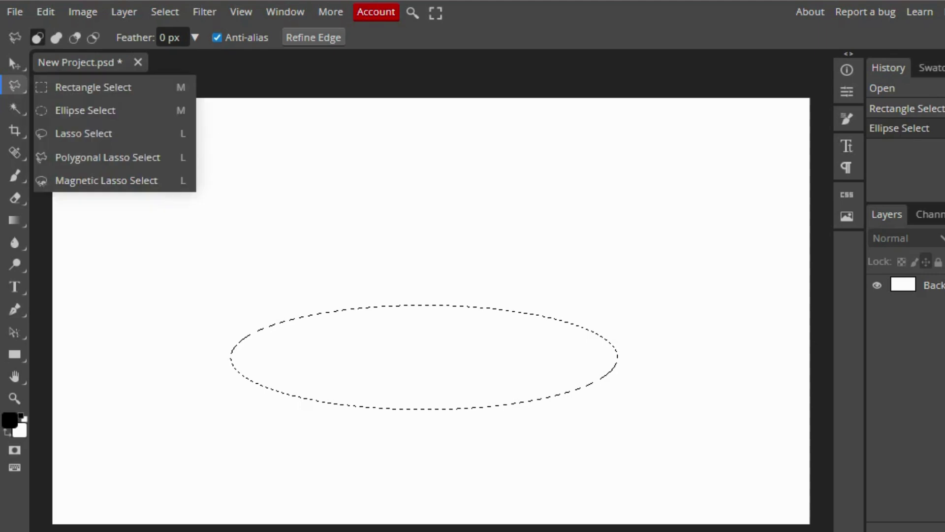
- Try the Move Tool on the blank area above the elliptical selection
right_click(15, 63)
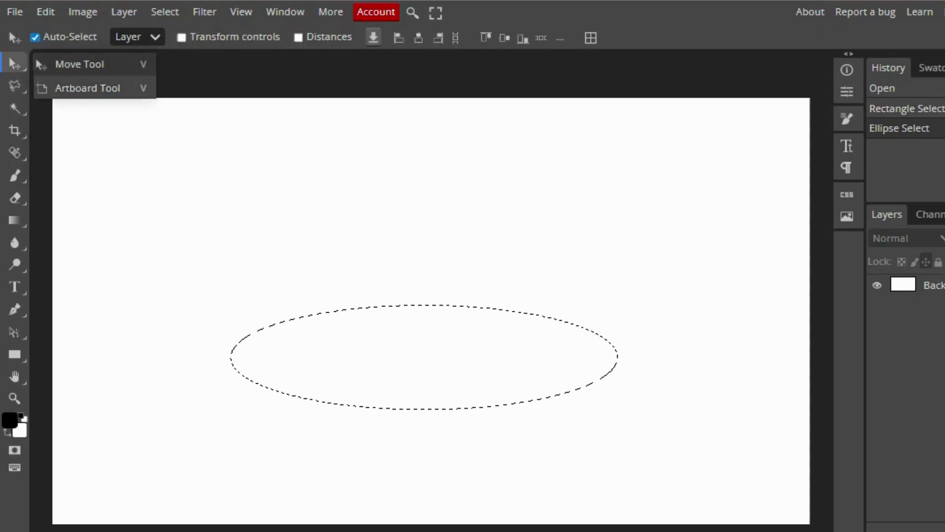
click(80, 65)
drag(139, 135, 385, 262)
right_click(14, 63)
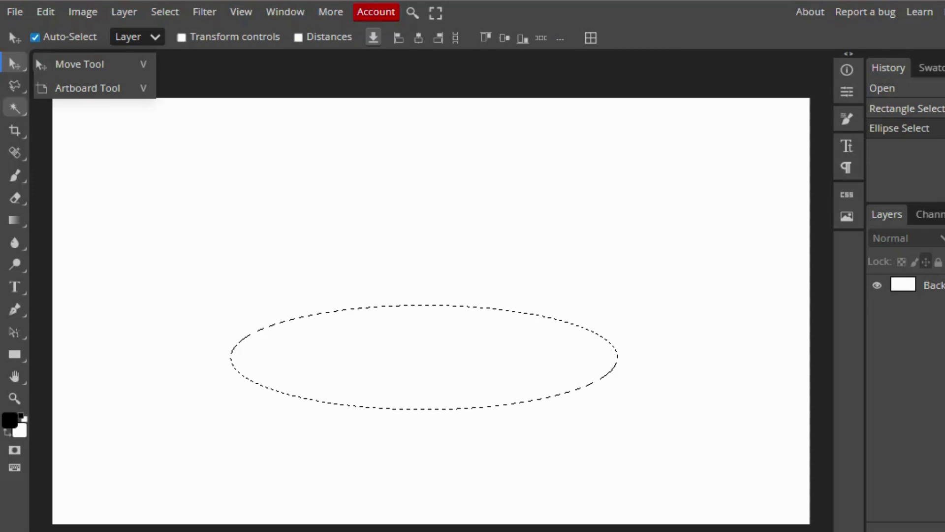
- Apply the Magic Wand at the upper edge of the elliptical selection on the white canvas
right_click(15, 108)
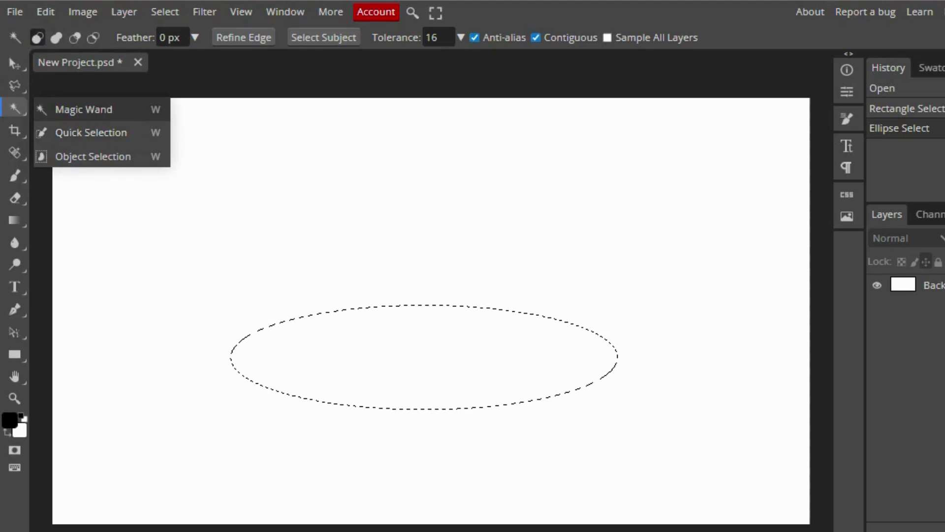
click(83, 109)
click(423, 305)
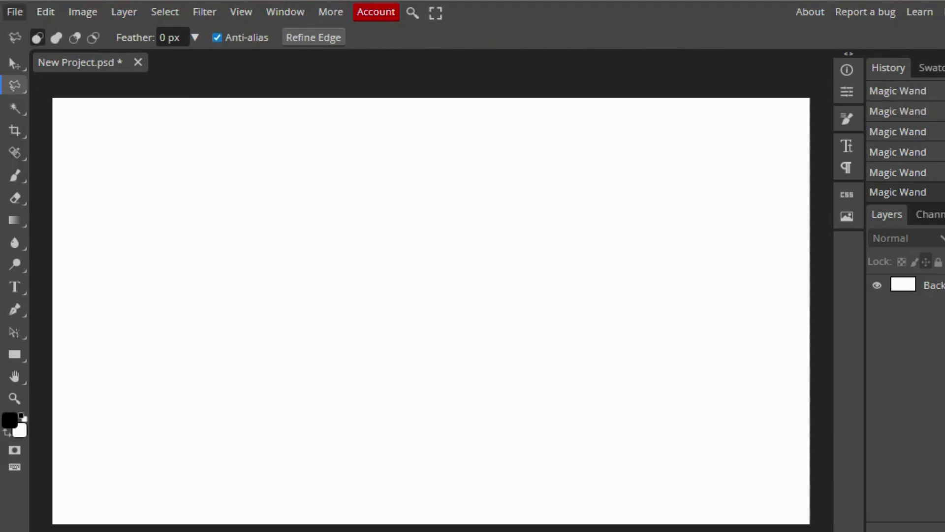
- Open the cutout image of the young woman in the yellow sweater from the computer
click(15, 12)
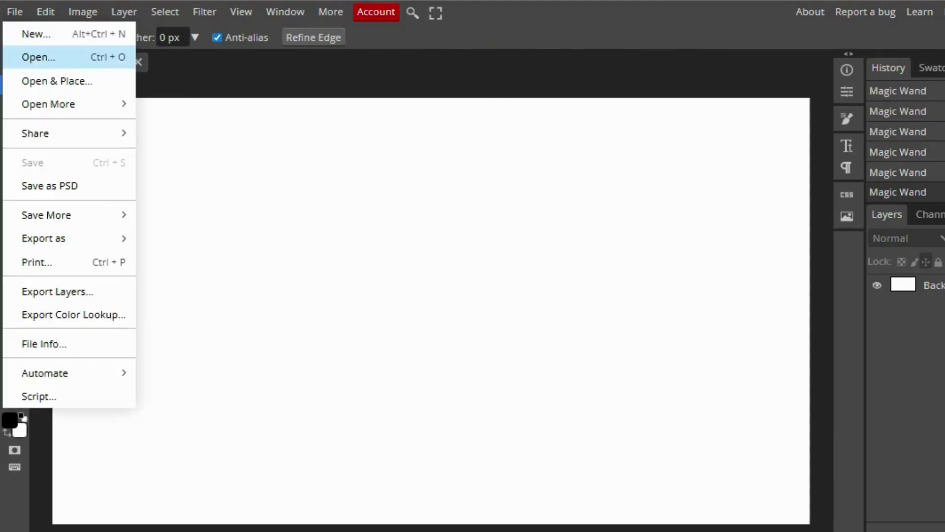
mouse_move(48, 104)
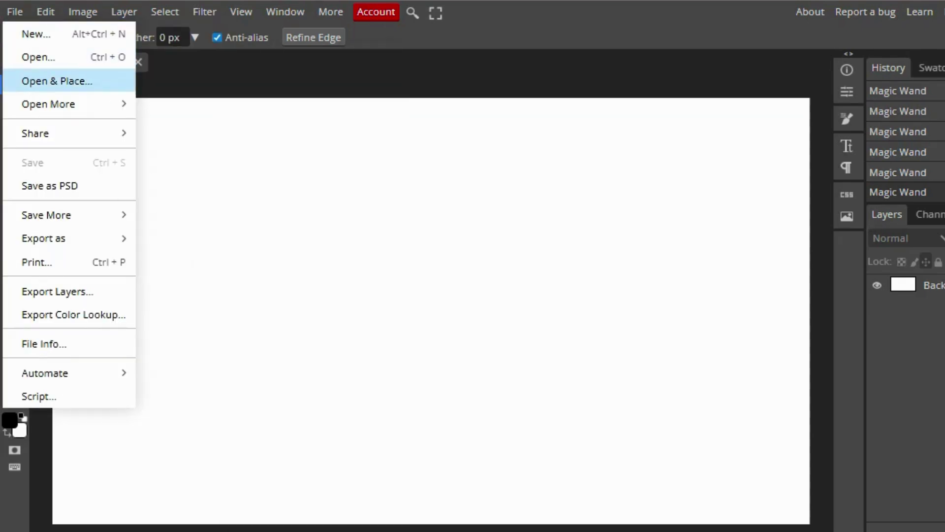
click(56, 81)
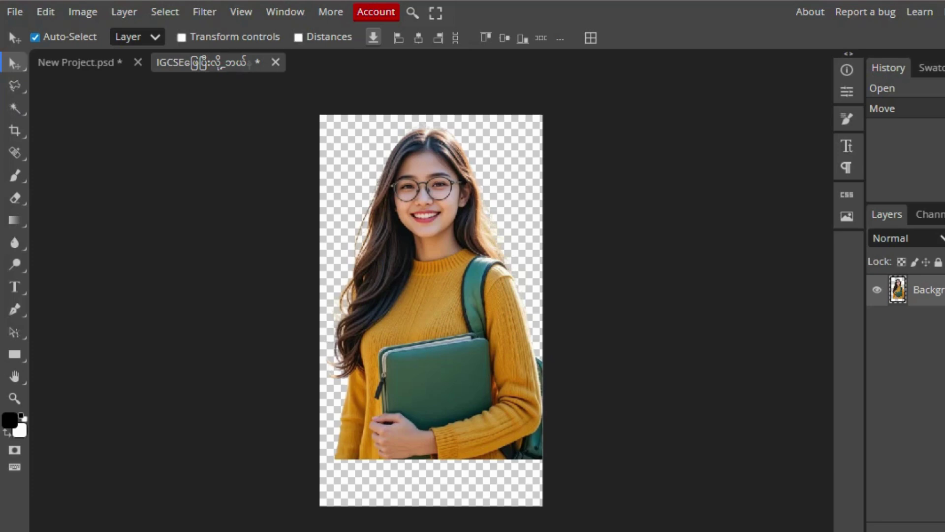
- Reposition the woman's cutout so it sits near the lower edge of the transparent canvas
drag(431, 310, 419, 272)
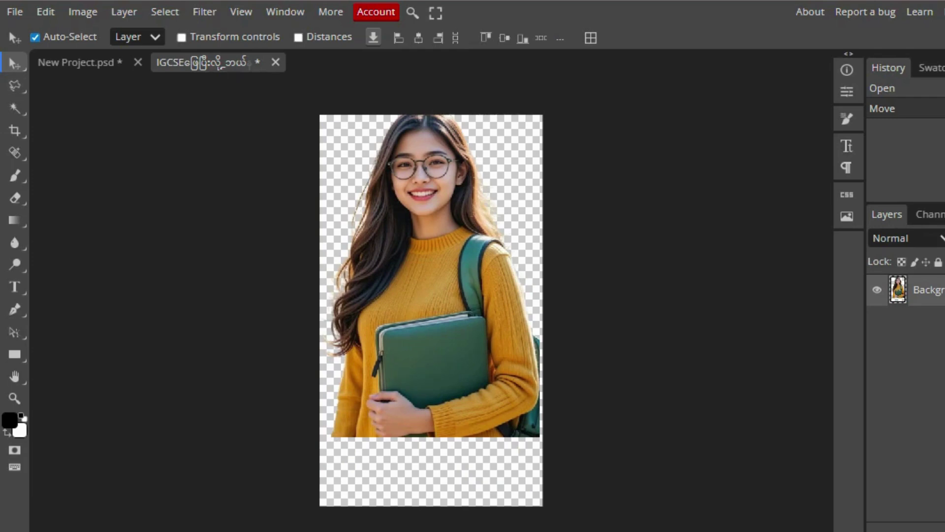
click(14, 64)
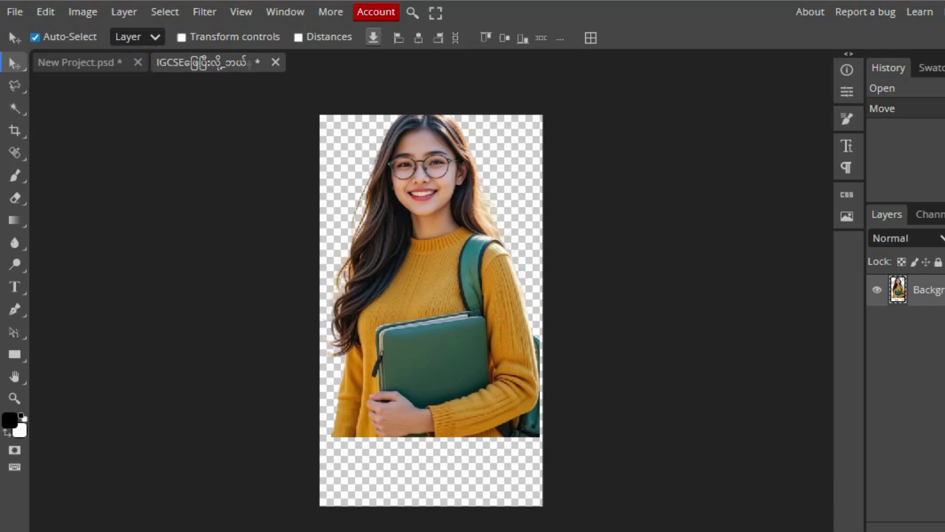
drag(428, 295, 421, 355)
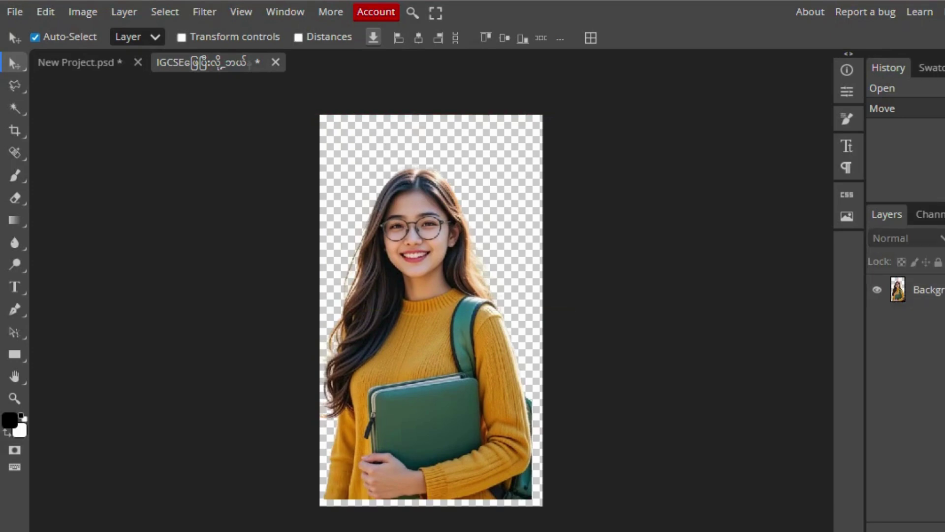
- Draw an artboard around the woman's face and enlarge it to leave white space around her
drag(319, 130, 434, 223)
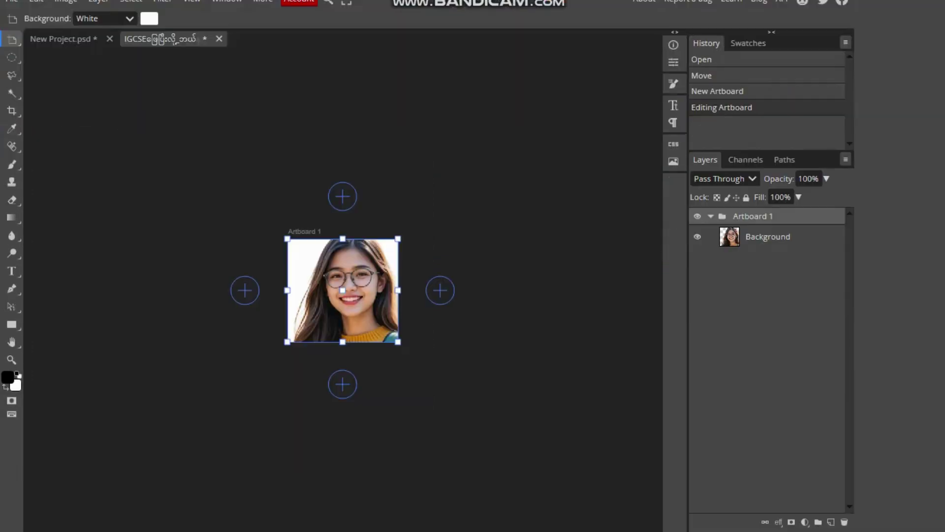
drag(401, 236, 447, 187)
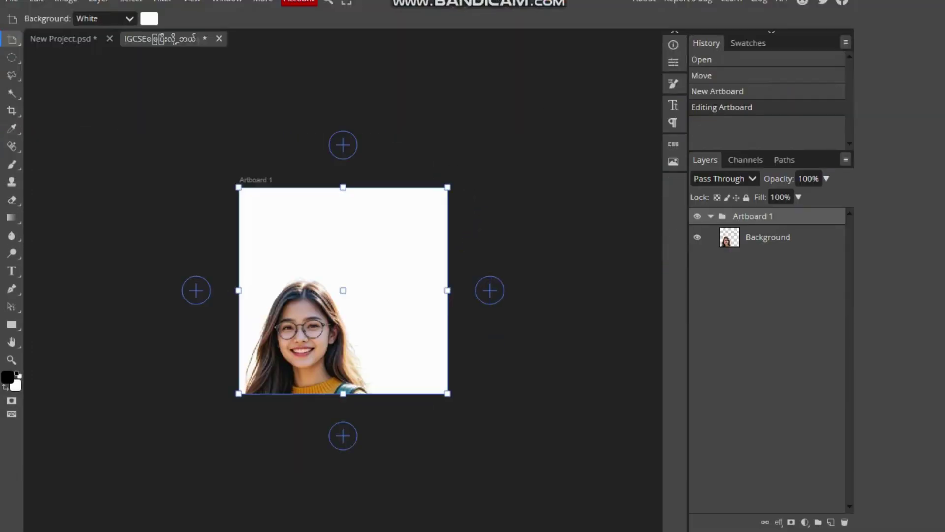
- Move the whole artboard slightly upward in the workspace with the Move Tool
key(v)
mouse_move(343, 290)
mouse_down()
mouse_move(323, 305)
mouse_move(427, 166)
mouse_move(345, 299)
mouse_move(335, 295)
mouse_up()
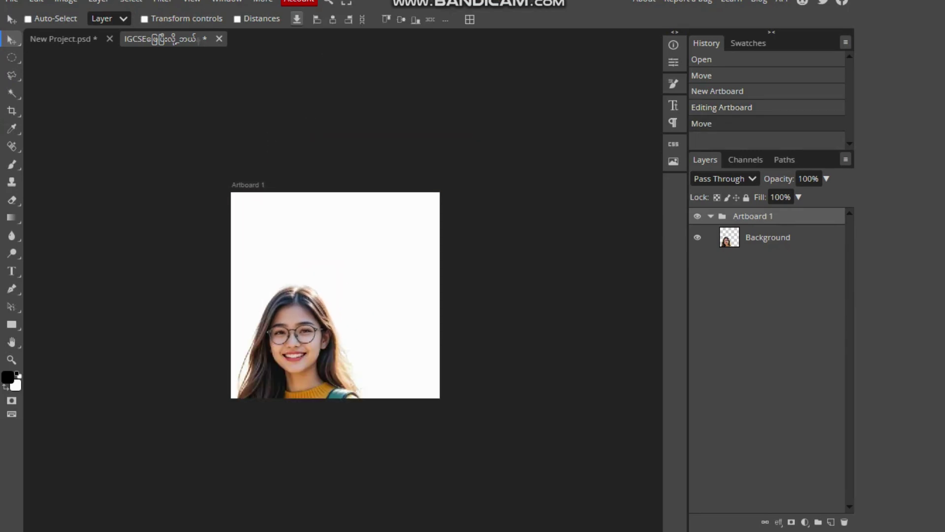
drag(440, 192, 450, 161)
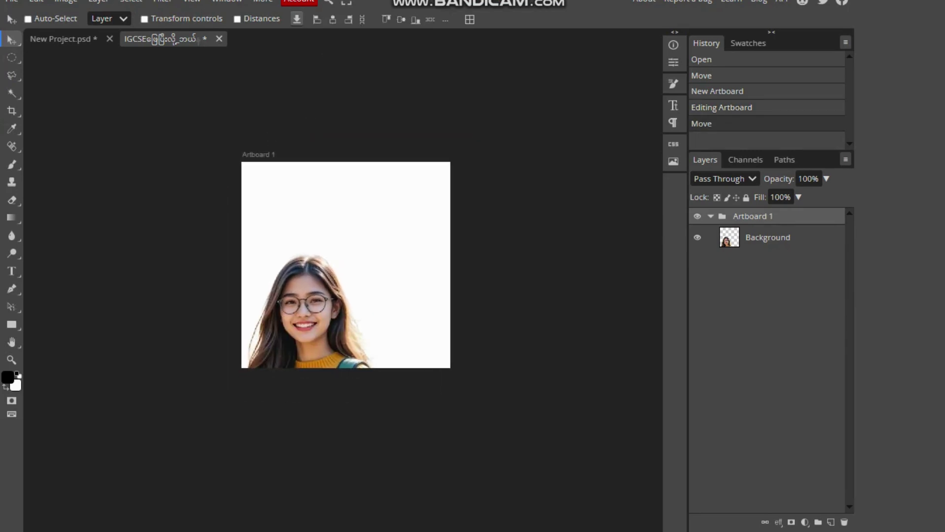
- Enlarge the artboard outward on all sides with the Artboard Tool to show the whole woman surrounded by white space
click(12, 58)
click(11, 40)
right_click(11, 39)
click(54, 58)
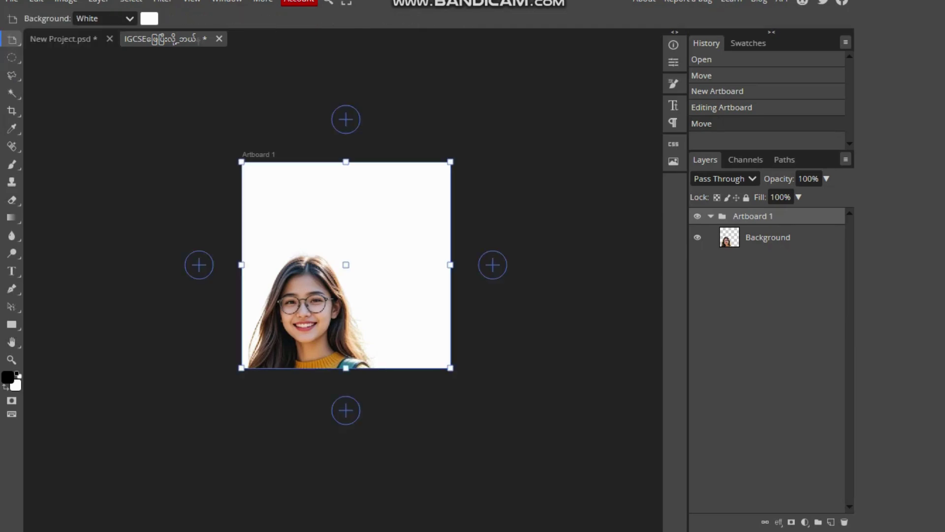
drag(241, 368, 24, 365)
drag(342, 393, 342, 483)
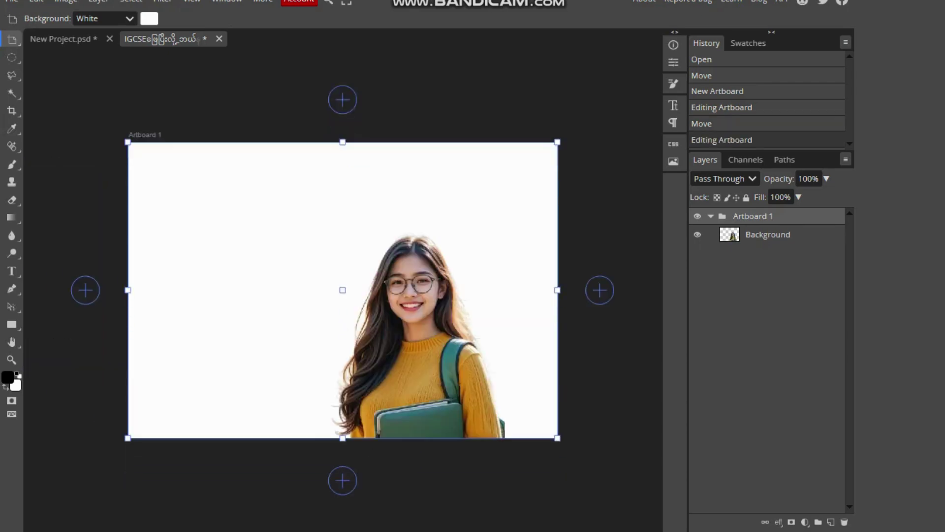
drag(343, 142, 342, 17)
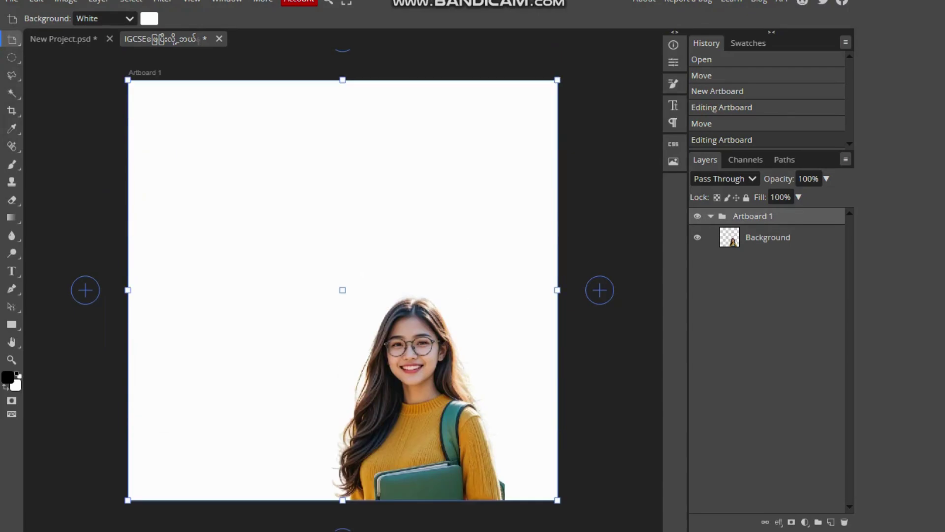
drag(558, 290, 594, 290)
- Move the enlarged artboard with the woman's cutout upward in the workspace using the Move Tool
key(v)
drag(344, 246, 331, 135)
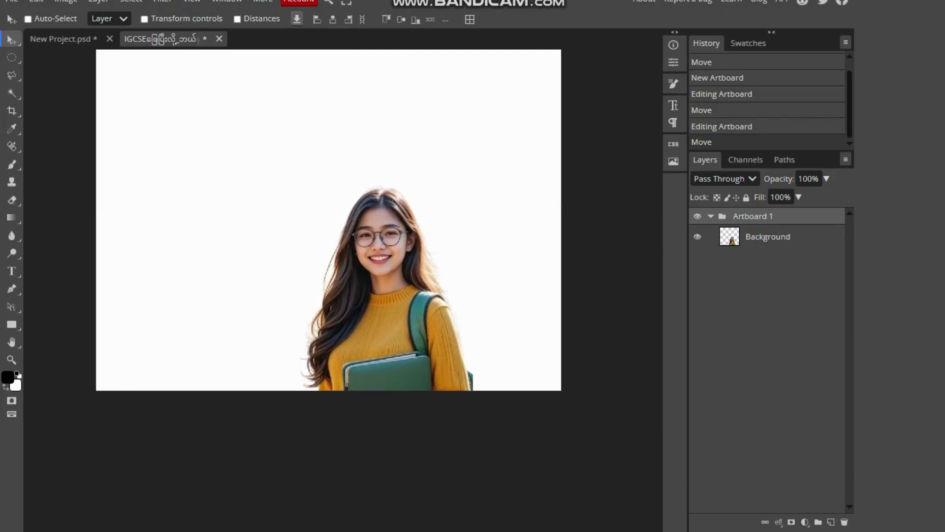
drag(380, 237, 373, 178)
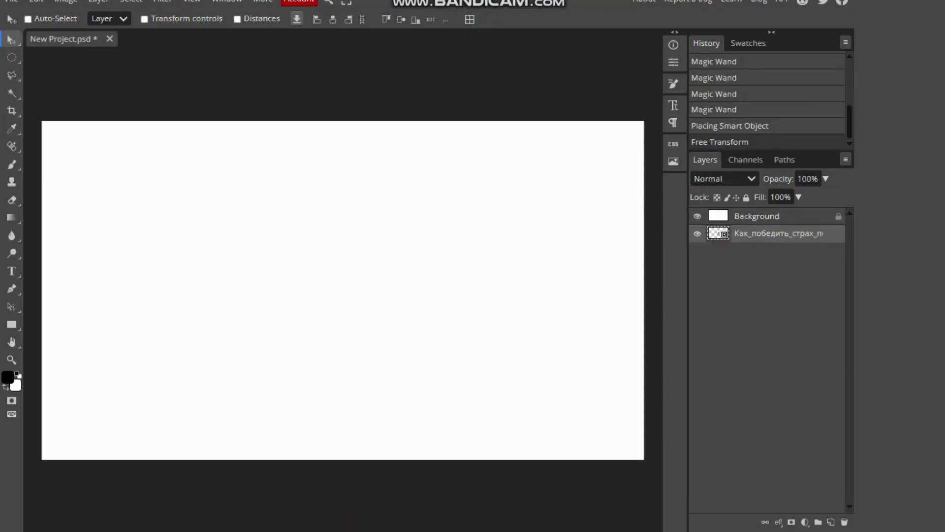
- Undo the transform, image placement and Magic Wand selections in New Project.psd, back to the blank white canvas
key(ctrl+z)
key(ctrl+z)
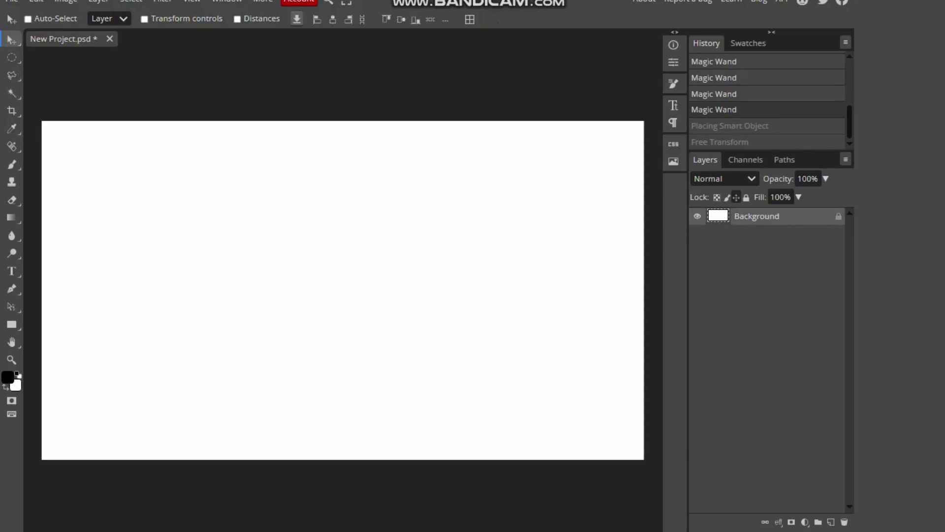
key(ctrl+z)
key(ctrl+z)
key(z)
key(ctrl+plus)
key(ctrl+z)
key(ctrl+z)
key(ctrl+z)
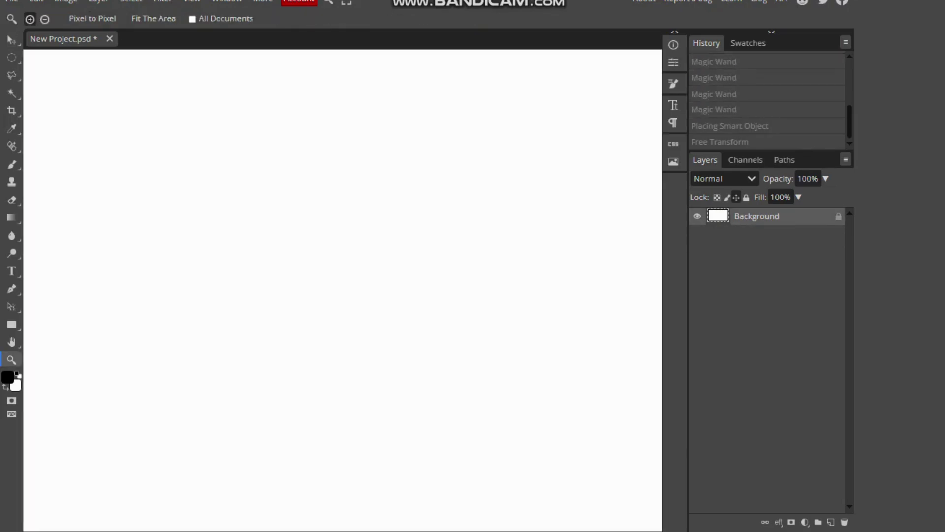
key(ctrl+z)
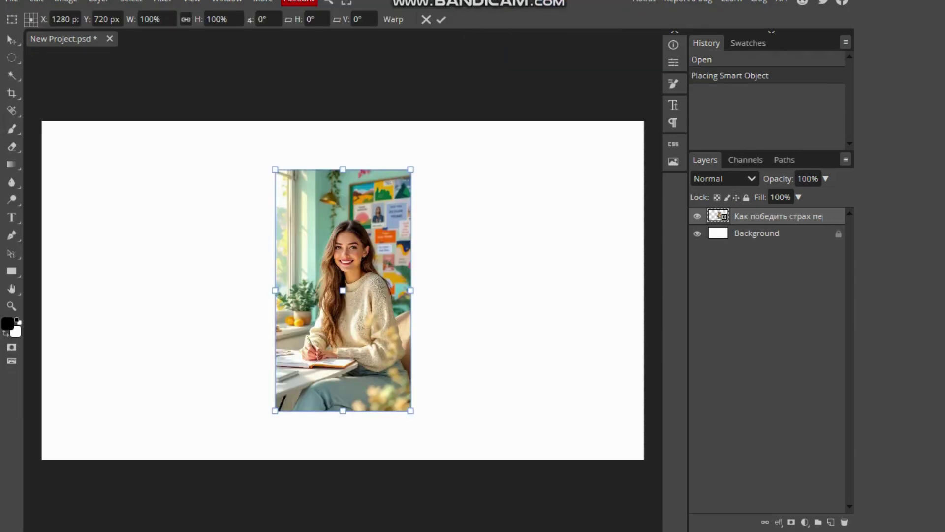
- Scale the placed portrait of the woman at the desk to 99.13% and position it at about X 900, Y 651 px
drag(343, 290, 320, 293)
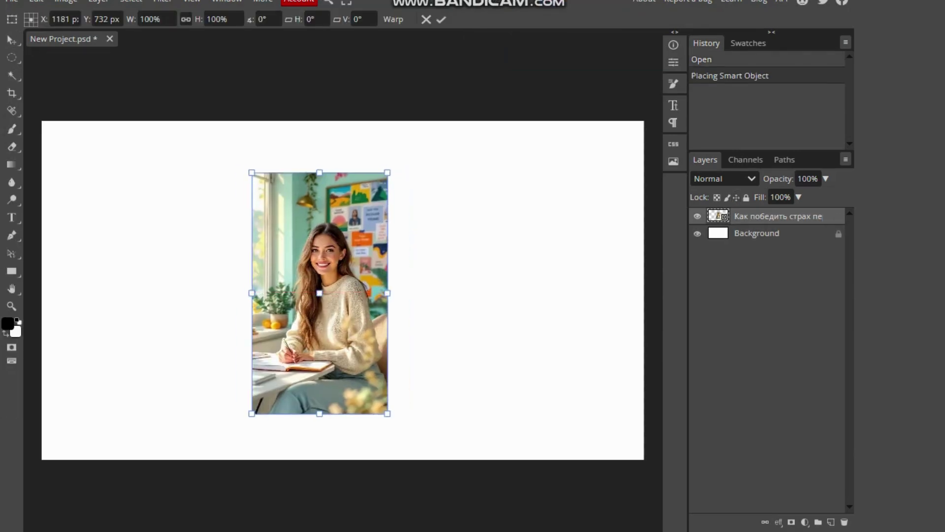
drag(387, 292, 154, 272)
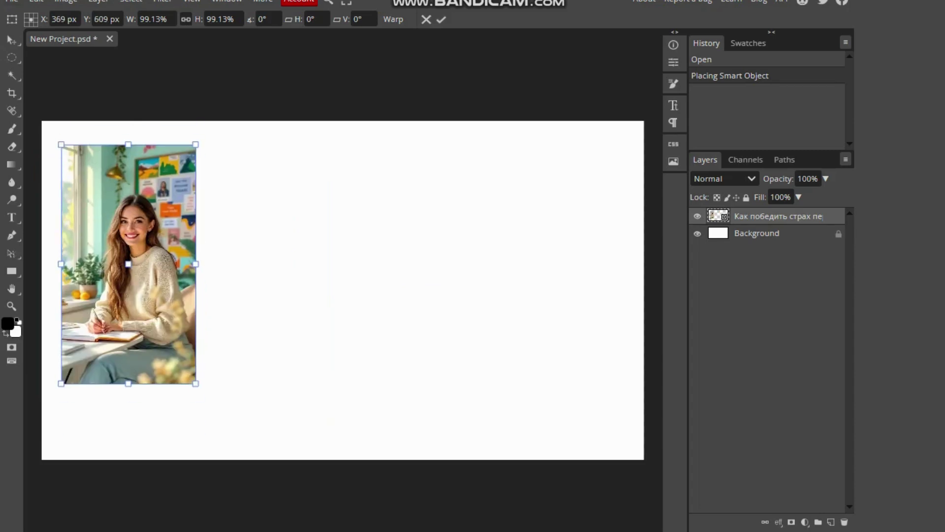
click(11, 1)
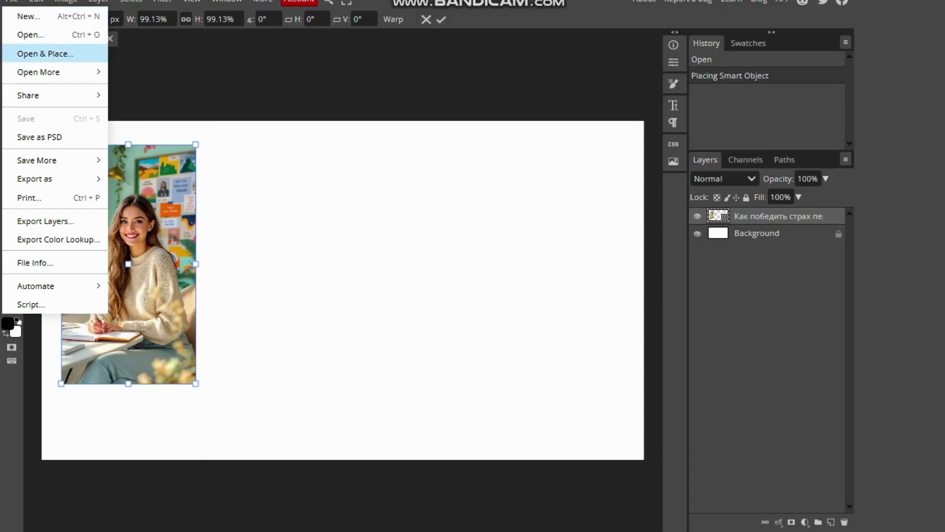
click(45, 53)
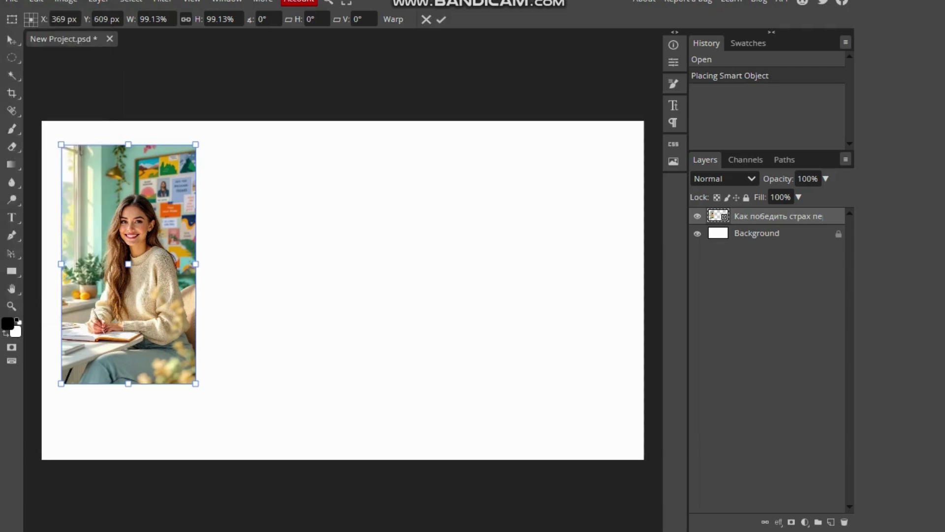
drag(128, 264, 253, 274)
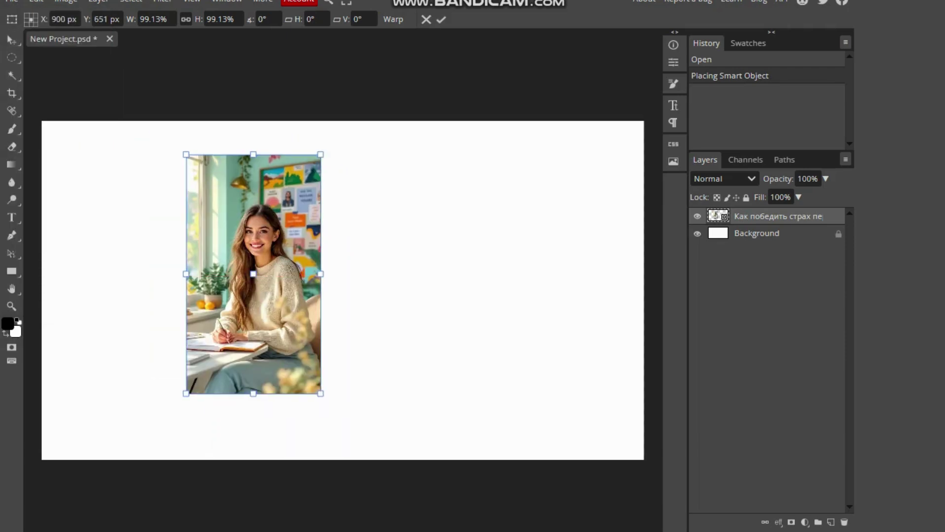
click(10, 40)
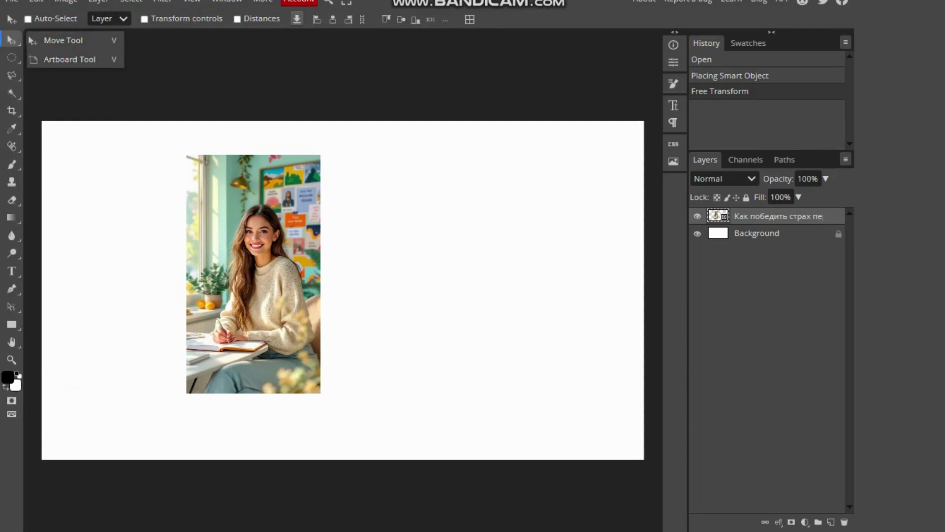
- Draw a Rectangle Select selection around the woman's head and shoulders, and shift it slightly down and to the right
click(12, 57)
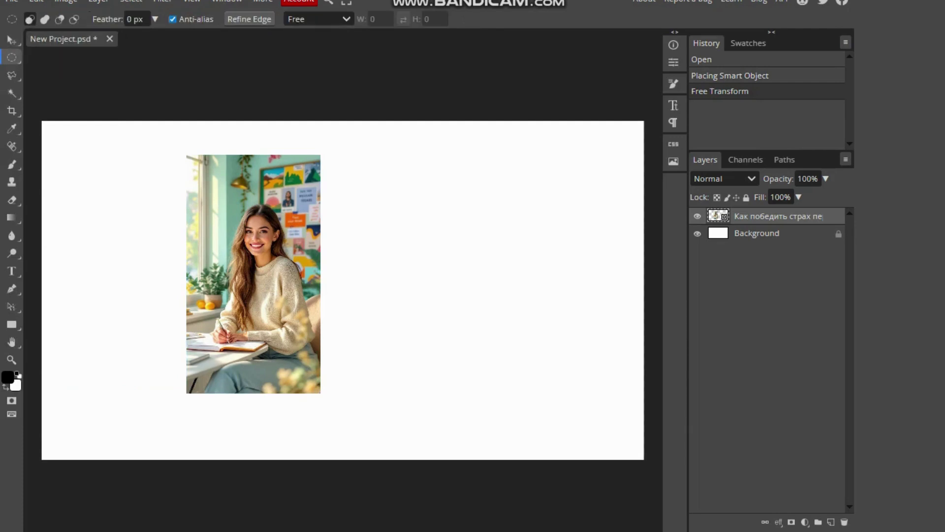
click(12, 58)
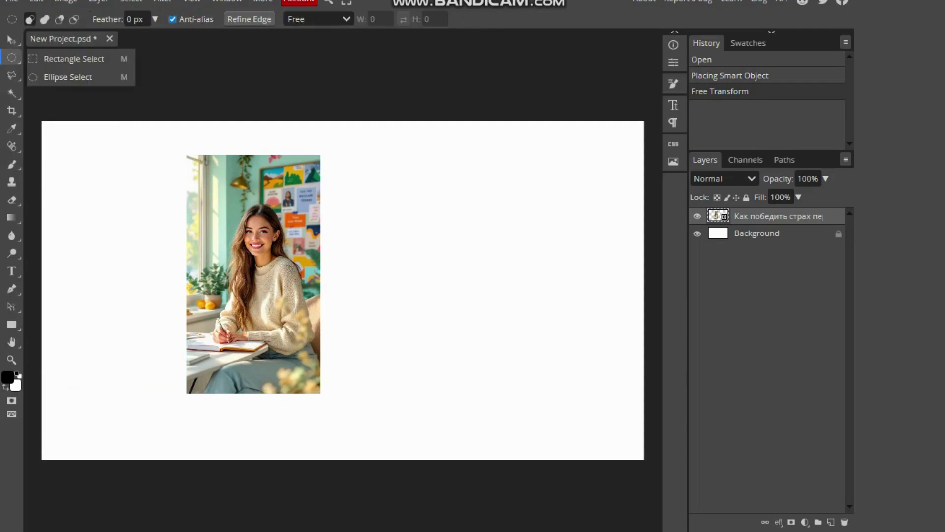
click(69, 58)
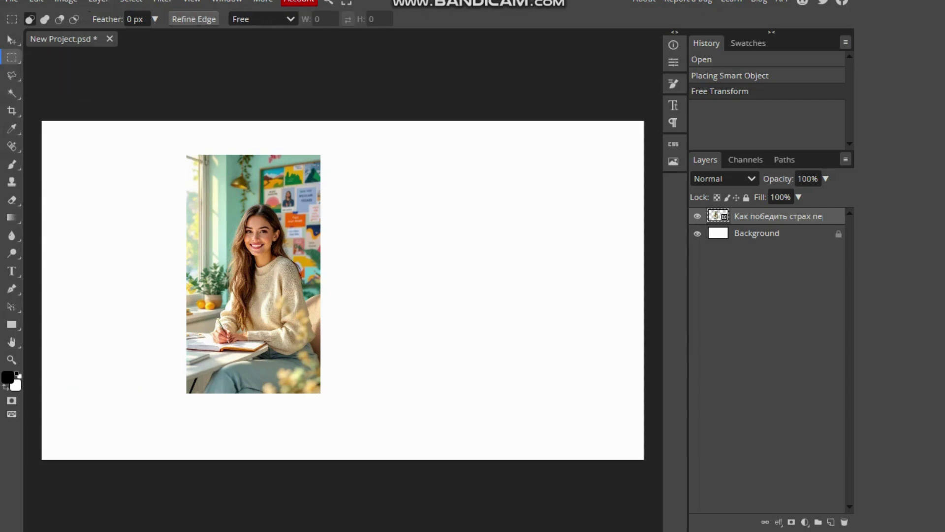
drag(212, 179, 306, 290)
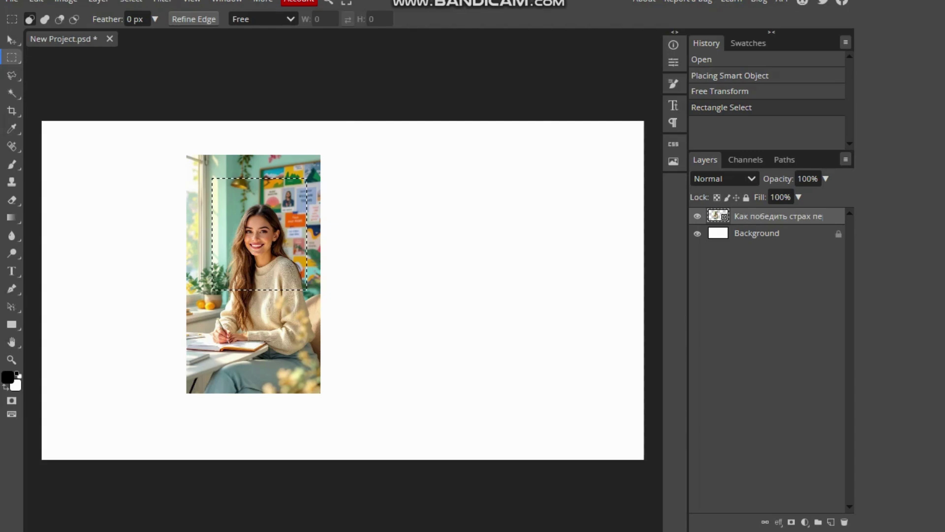
drag(259, 234, 264, 244)
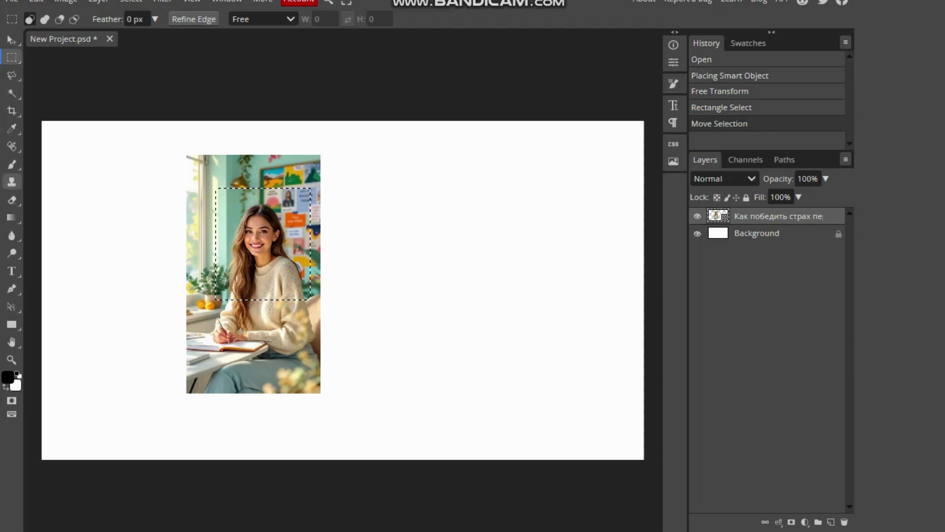
- Rasterize the portrait layer and paint black Brush Tool strokes over the upper-left part of the rectangular selection
click(12, 163)
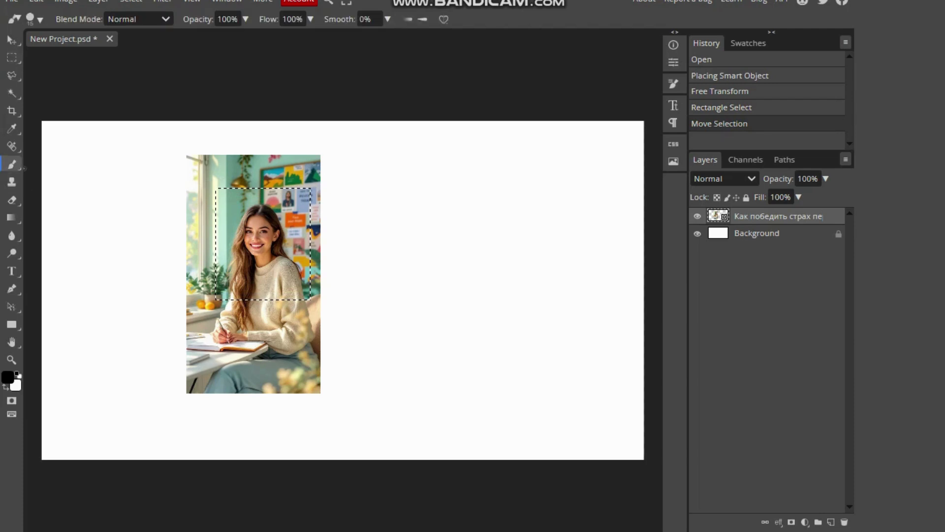
right_click(24, 168)
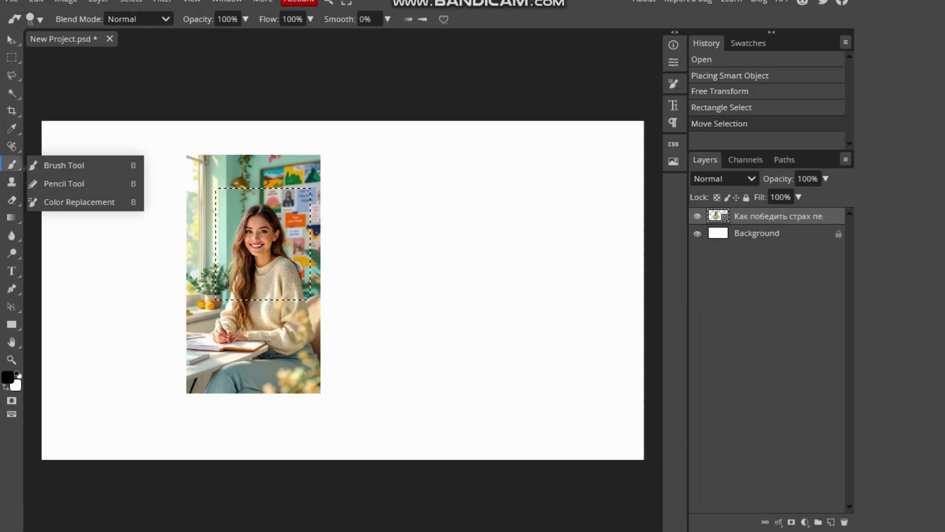
click(99, 169)
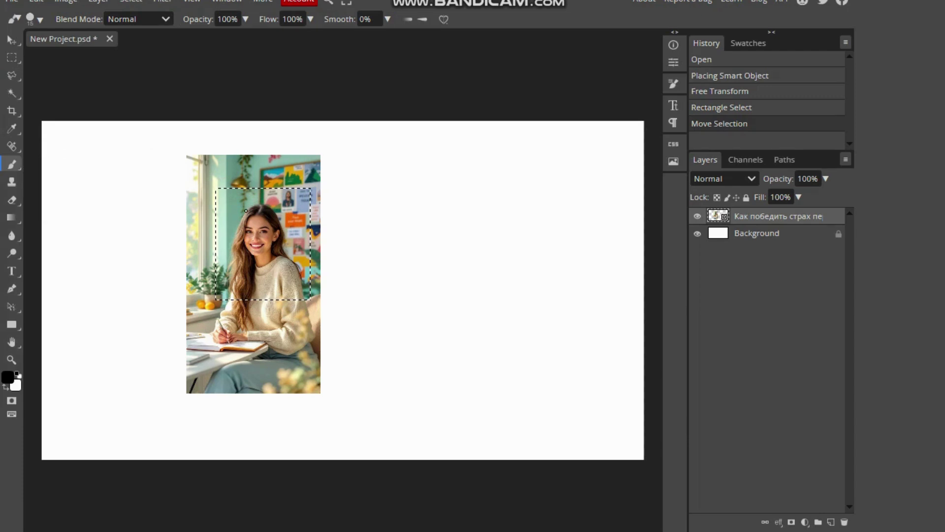
click(246, 211)
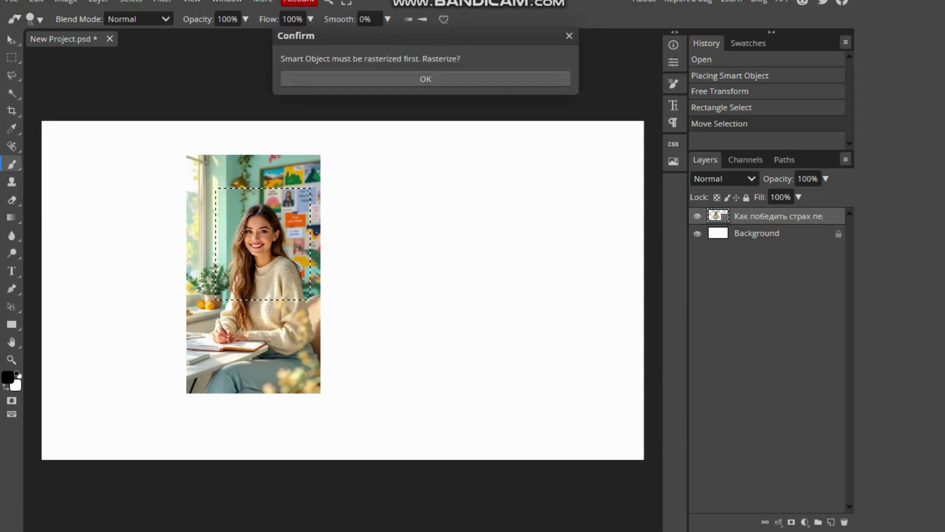
click(357, 80)
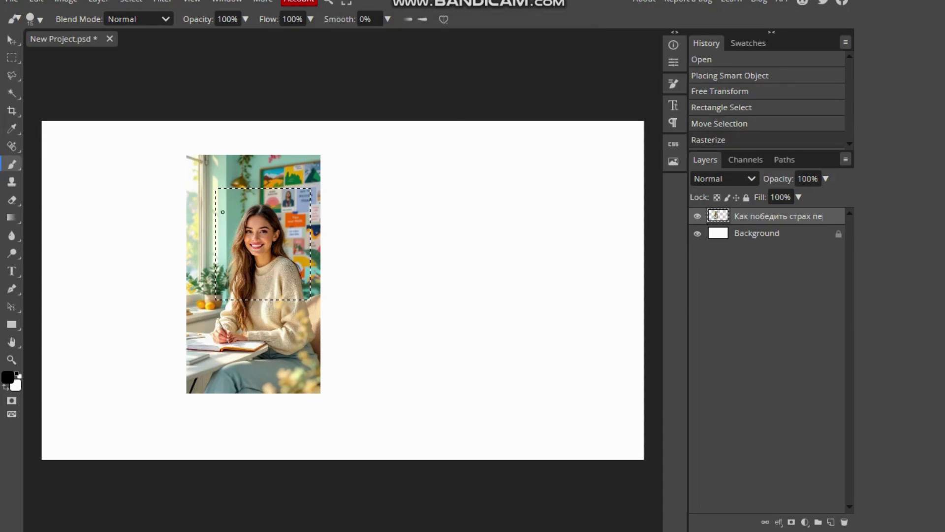
mouse_move(223, 212)
mouse_down()
mouse_move(238, 200)
mouse_move(215, 224)
mouse_move(232, 219)
mouse_move(219, 241)
mouse_move(224, 214)
mouse_move(256, 183)
mouse_move(221, 192)
mouse_move(246, 231)
mouse_move(230, 178)
mouse_up()
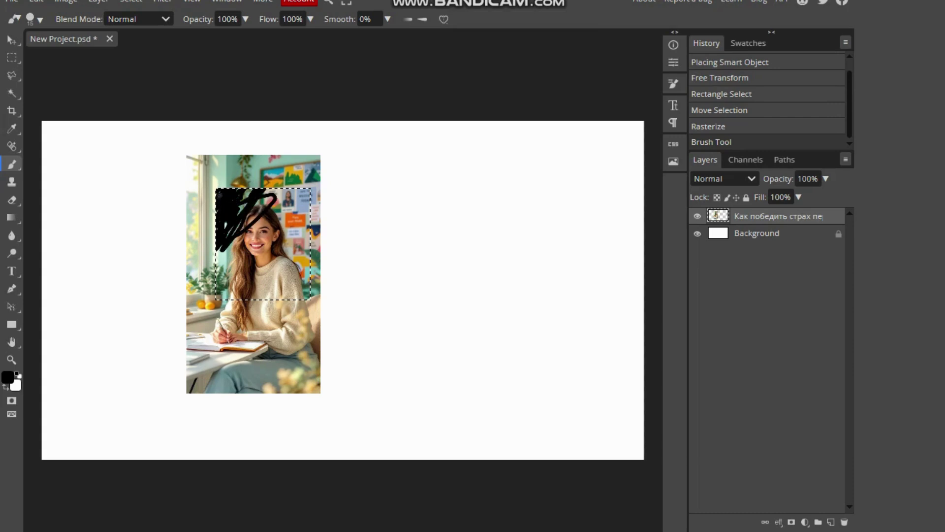
mouse_move(225, 214)
mouse_down()
mouse_move(248, 182)
mouse_move(241, 222)
mouse_move(228, 230)
mouse_move(265, 184)
mouse_up()
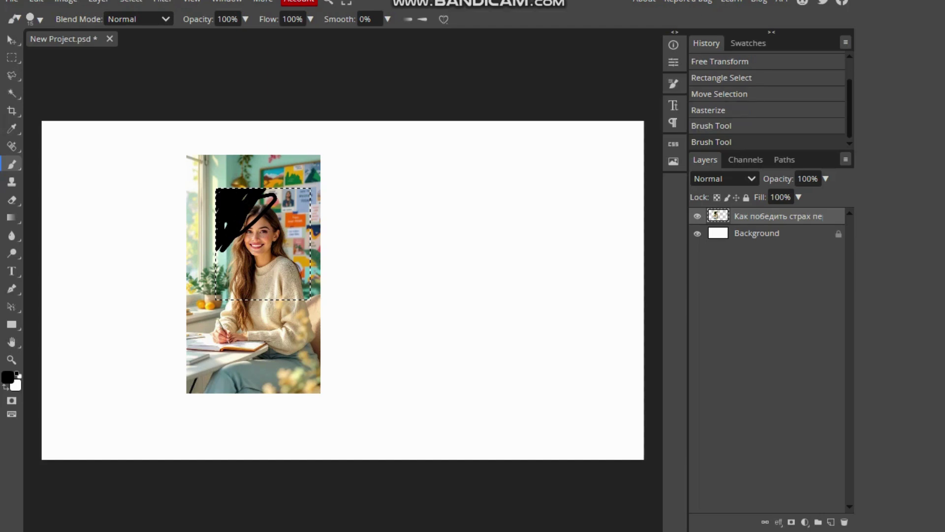
- Undo the brush strokes, the rasterizing and the rectangular selection on the portrait
key(ctrl+z)
key(ctrl+z)
key(z)
key(ctrl+z)
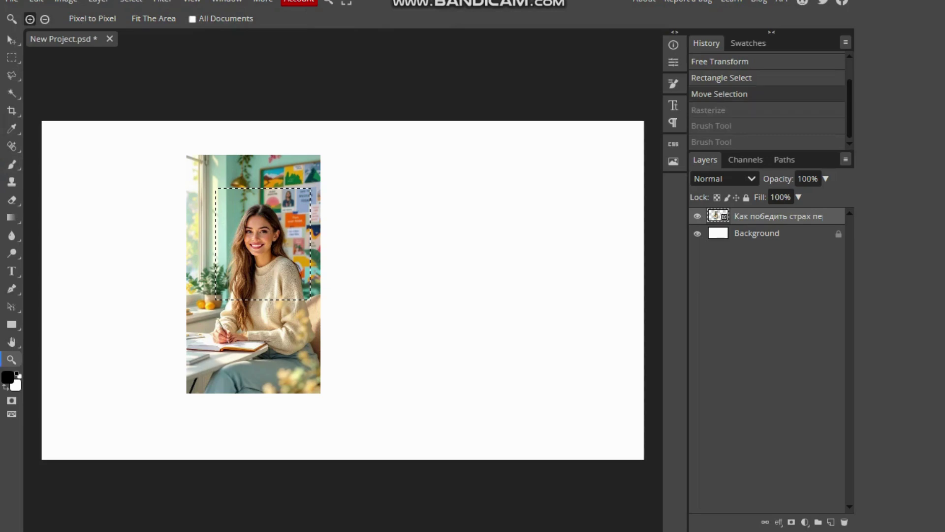
key(ctrl+z)
key(ctrl+z)
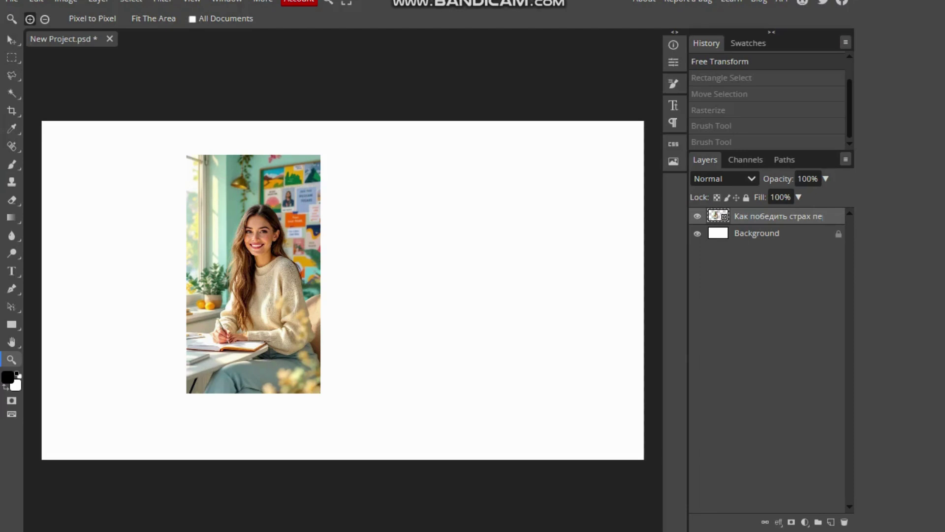
- Switch back and forth between the Rectangle Select and Polygonal Lasso Select tools
click(12, 57)
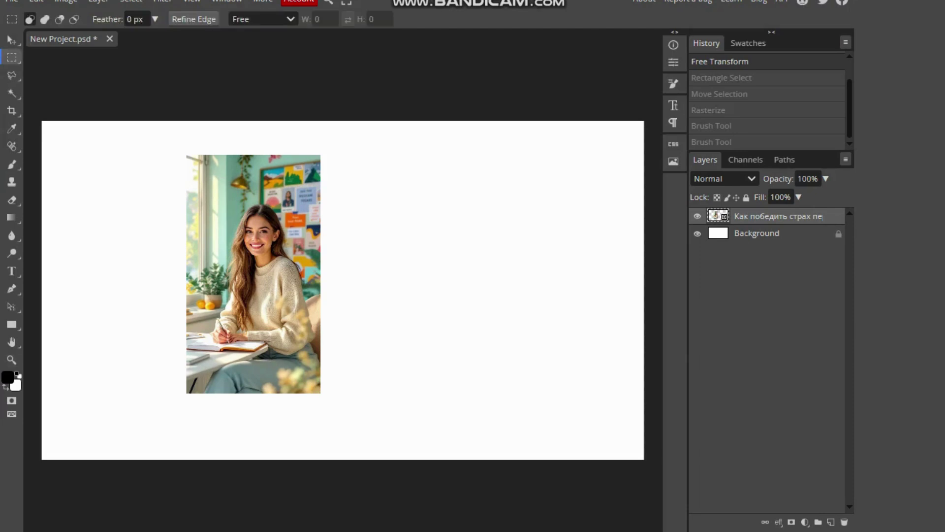
right_click(12, 76)
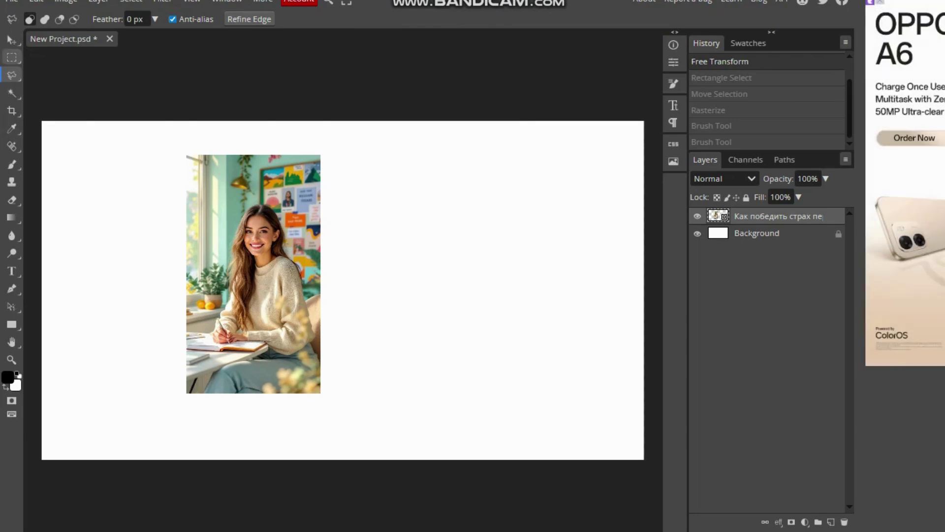
key(m)
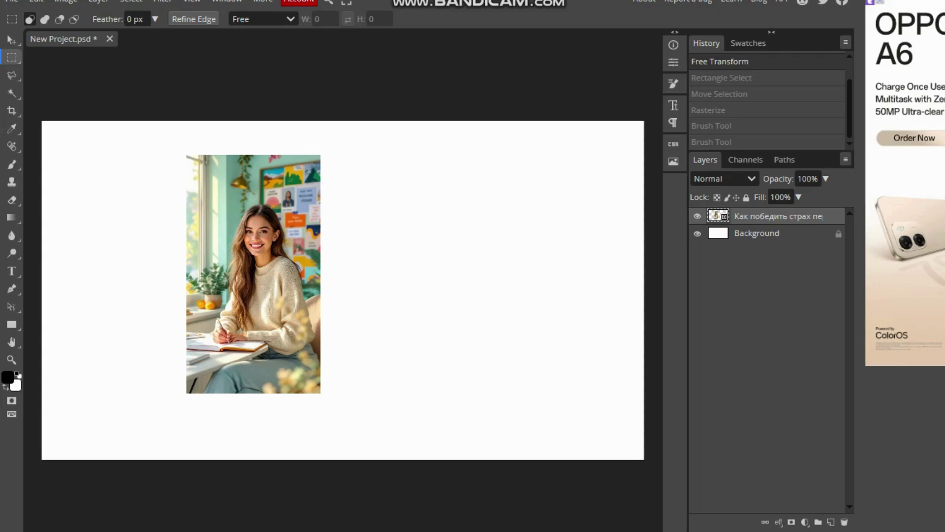
key(l)
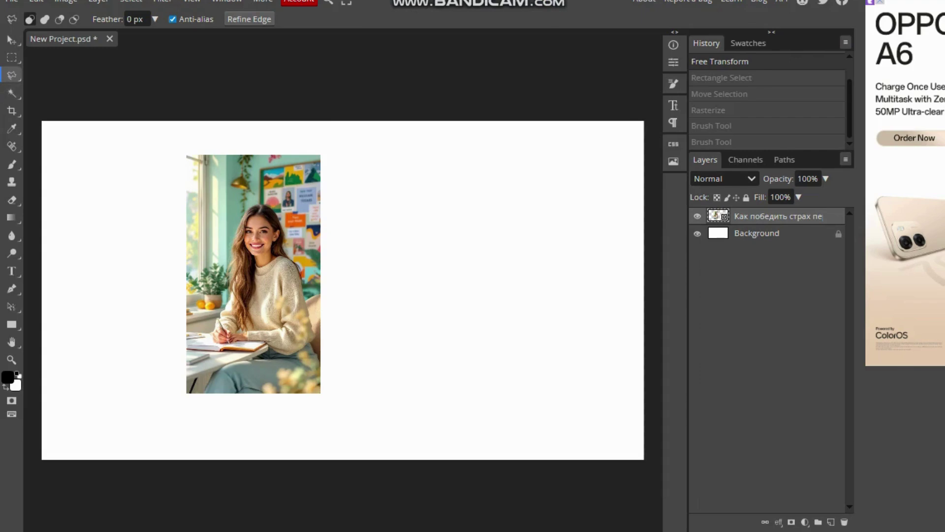
- Try freehand selections on the portrait with Lasso Select, and undo them
right_click(12, 75)
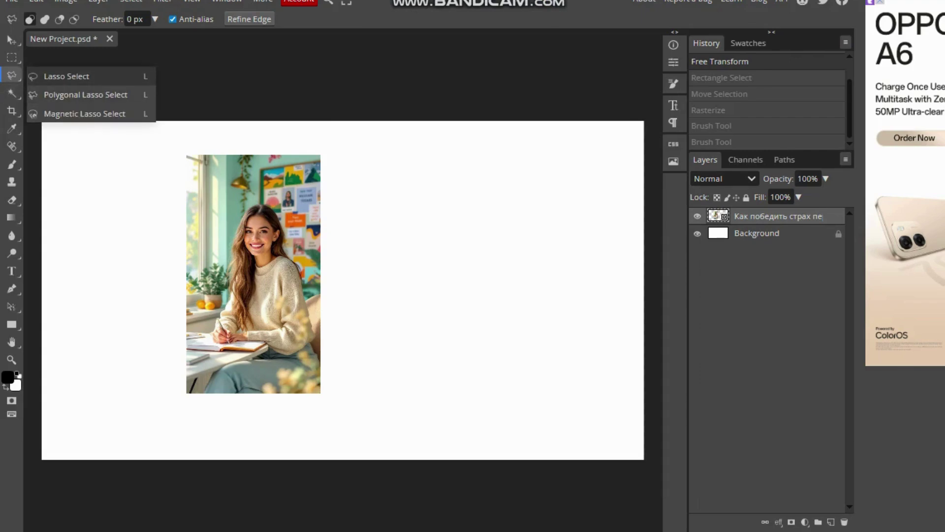
click(66, 76)
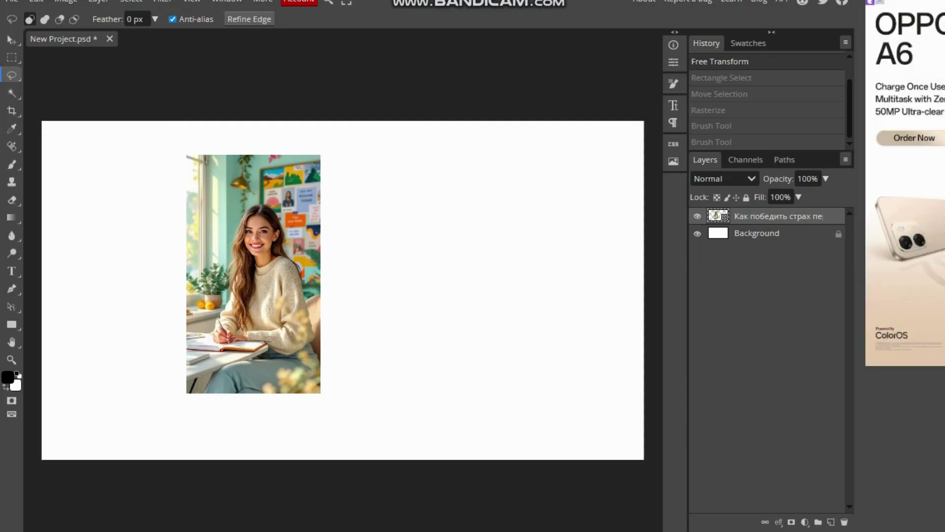
mouse_move(208, 320)
mouse_down()
mouse_move(230, 201)
mouse_move(280, 200)
mouse_move(316, 313)
mouse_move(276, 194)
mouse_move(208, 310)
mouse_move(206, 337)
mouse_up()
key(ctrl+z)
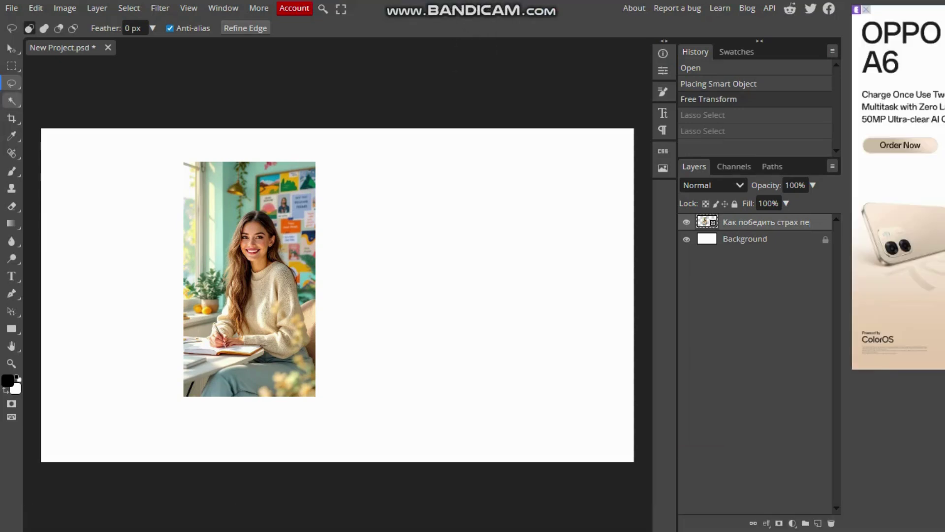
- Crop the canvas to the portrait's side edges with the Crop Tool, keeping the full canvas height
click(11, 100)
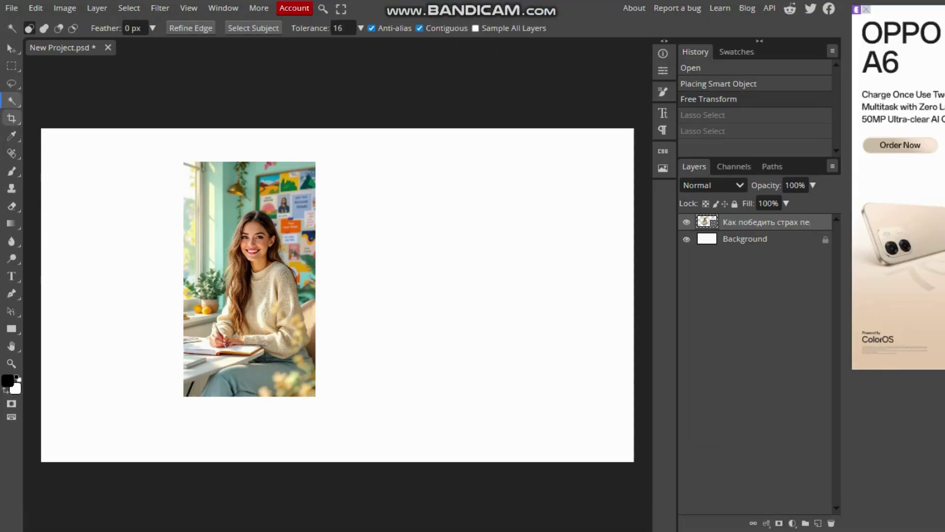
click(12, 118)
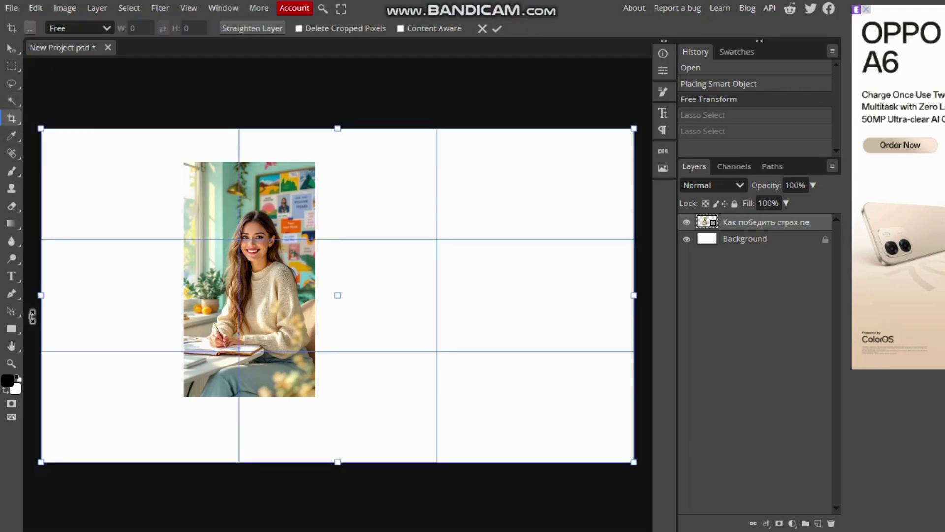
drag(40, 295, 182, 295)
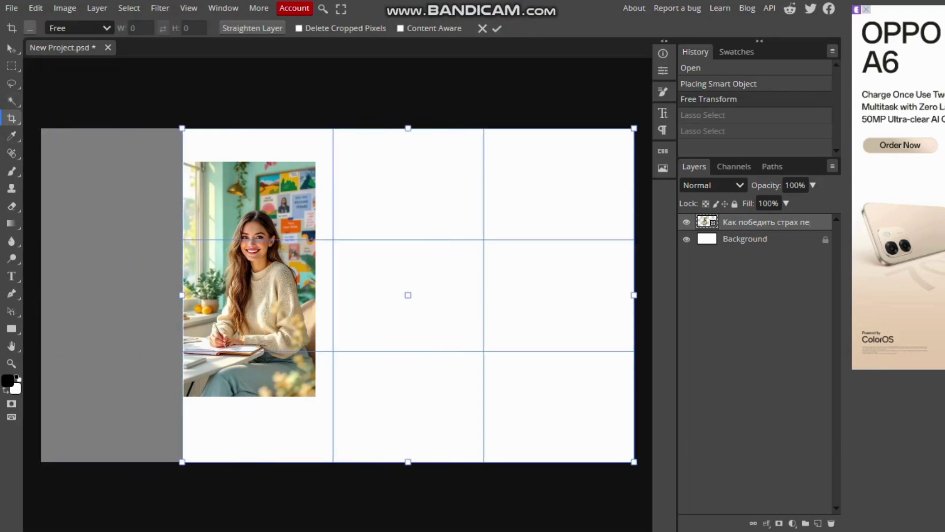
drag(634, 236, 316, 241)
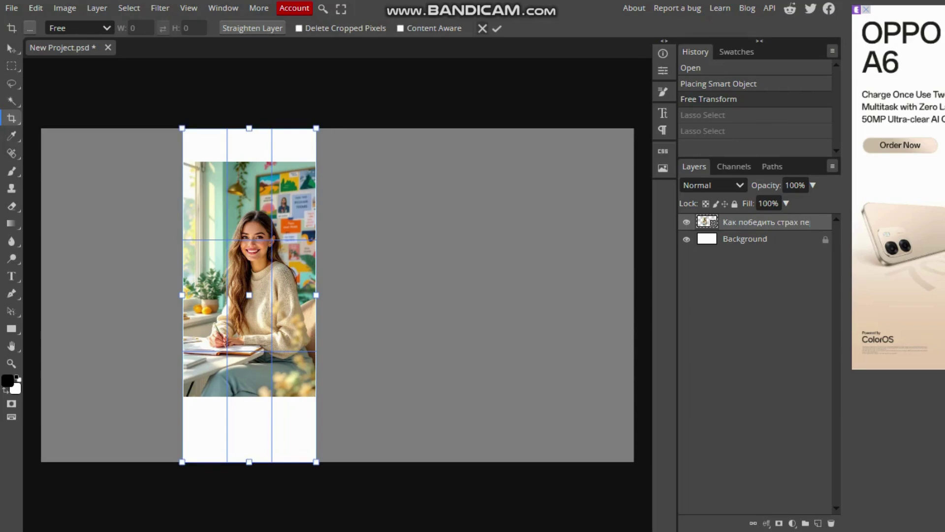
click(496, 28)
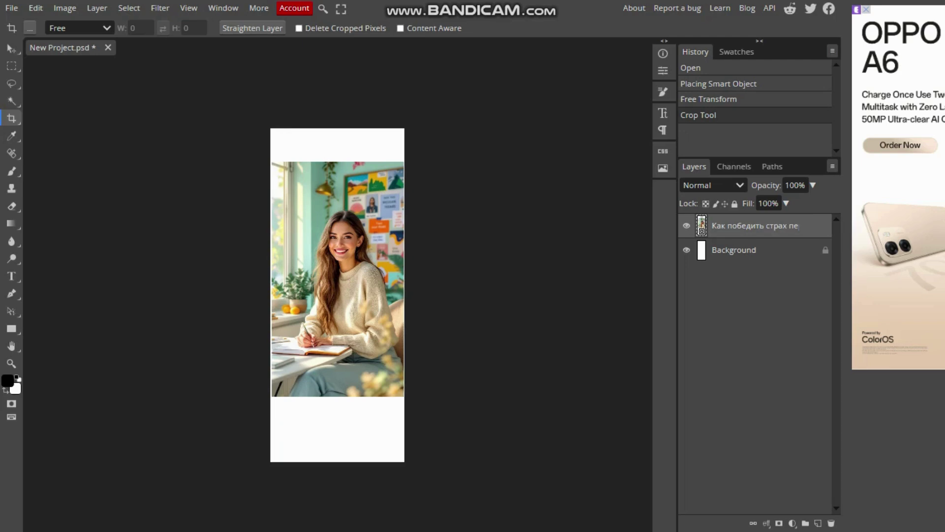
key(w)
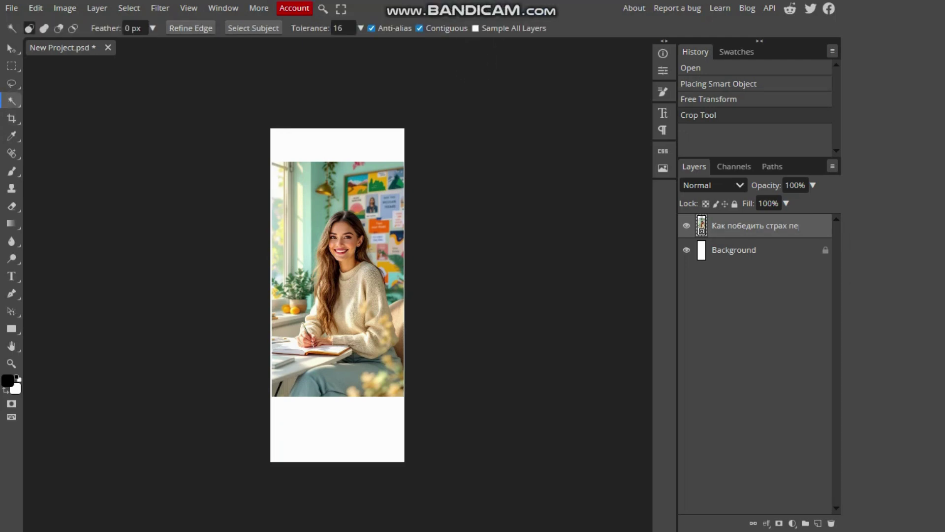
click(12, 136)
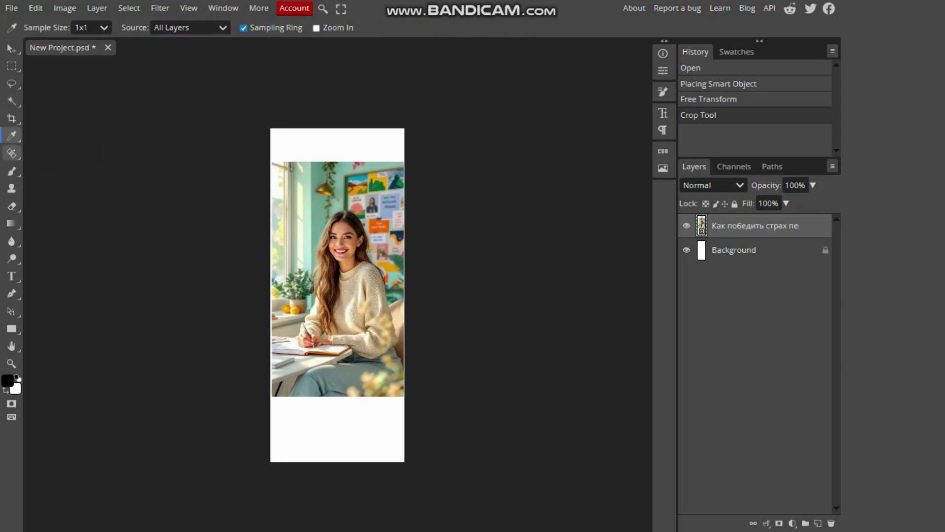
click(12, 152)
click(11, 170)
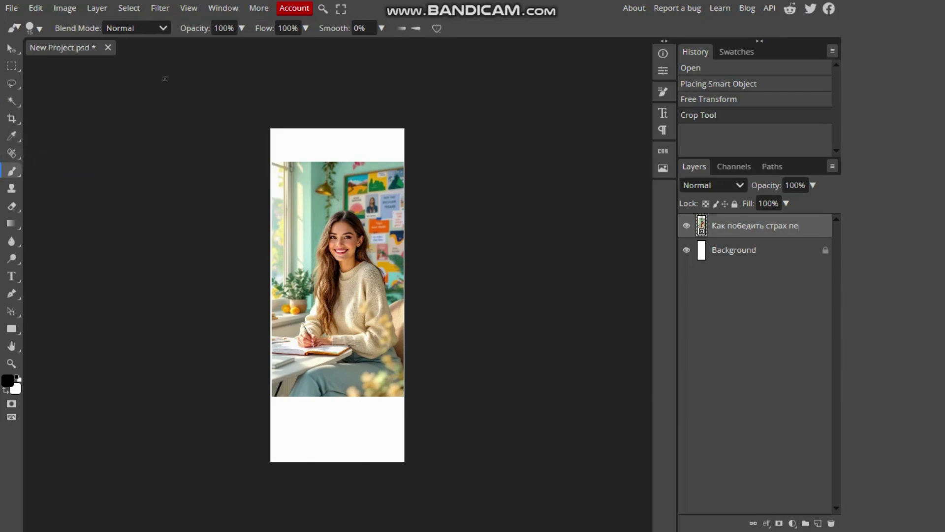
key(i)
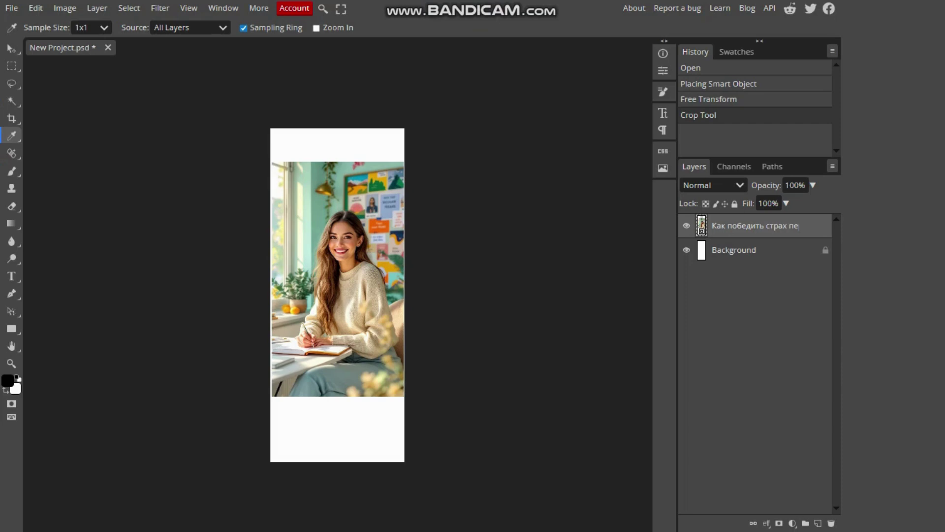
right_click(11, 136)
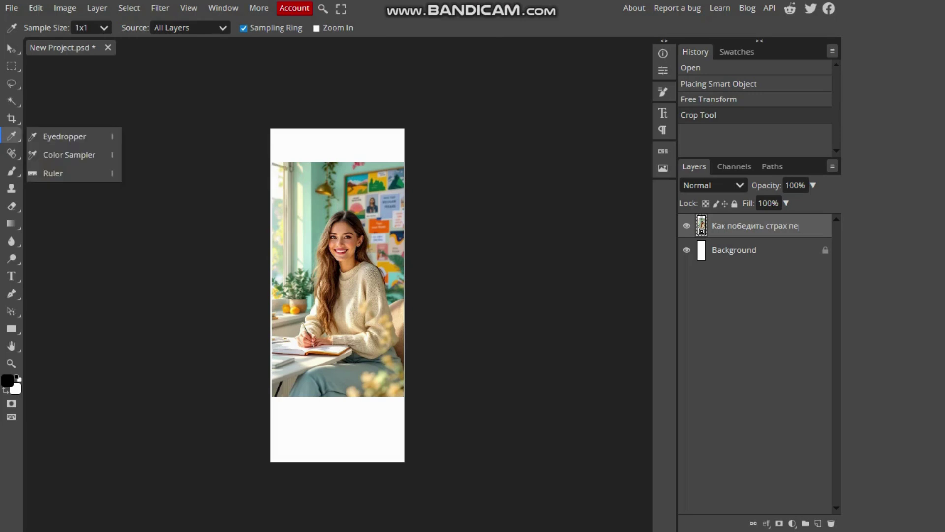
key(Escape)
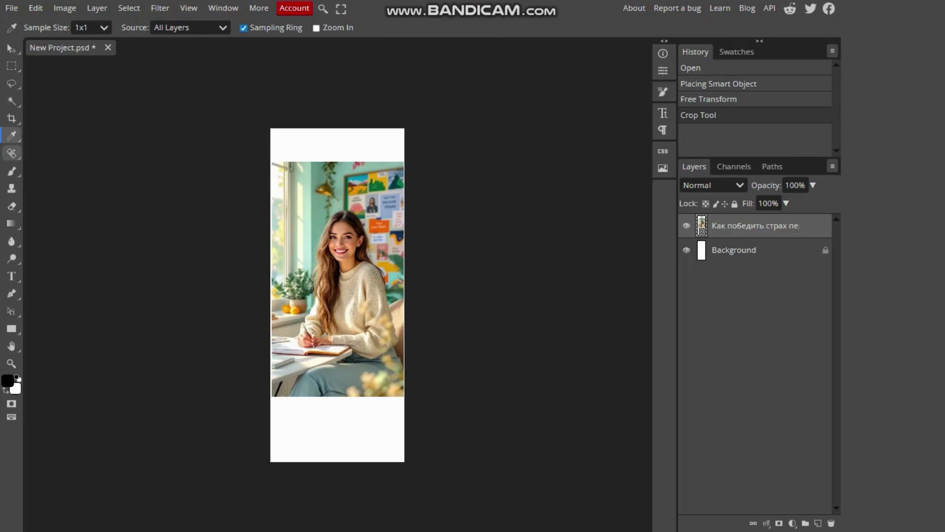
- Sample the peach skin tone from the woman's face as the foreground color with the Eyedropper
click(12, 153)
click(12, 136)
right_click(12, 136)
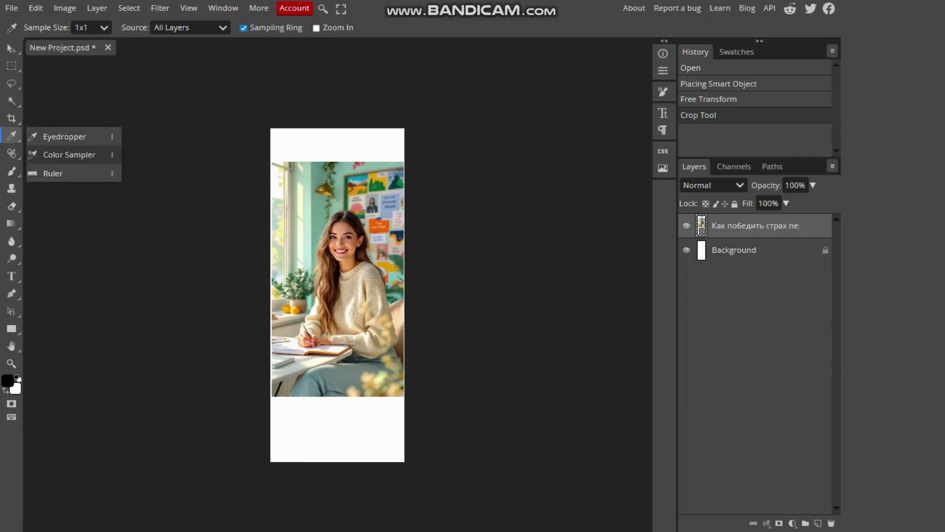
click(65, 136)
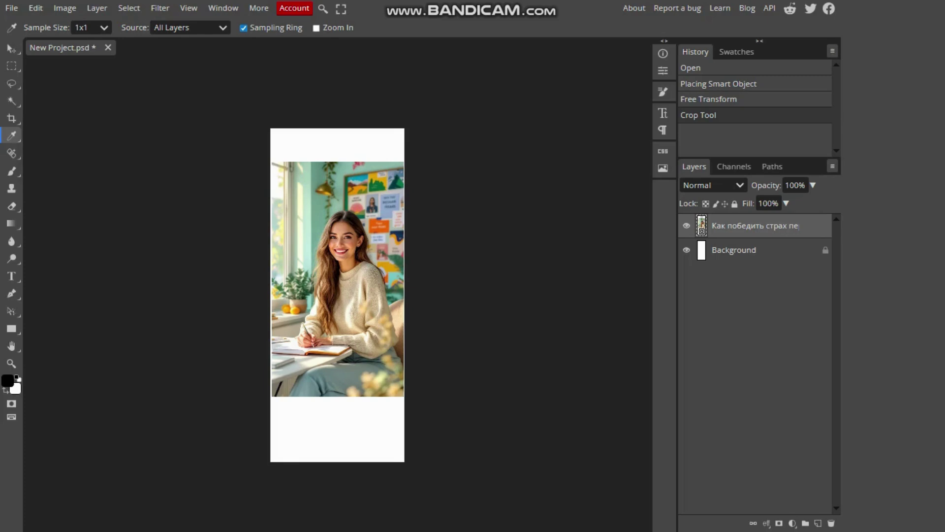
drag(335, 206, 333, 241)
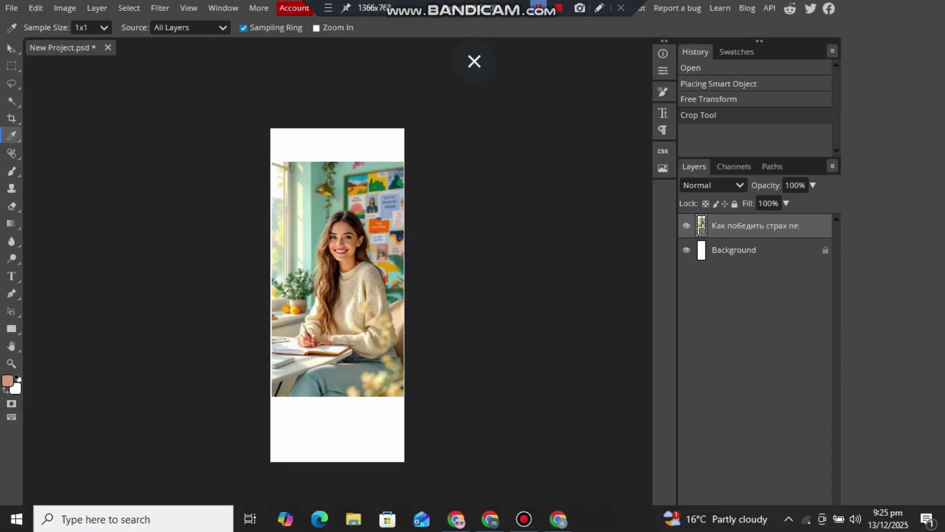
key(j)
right_click(23, 148)
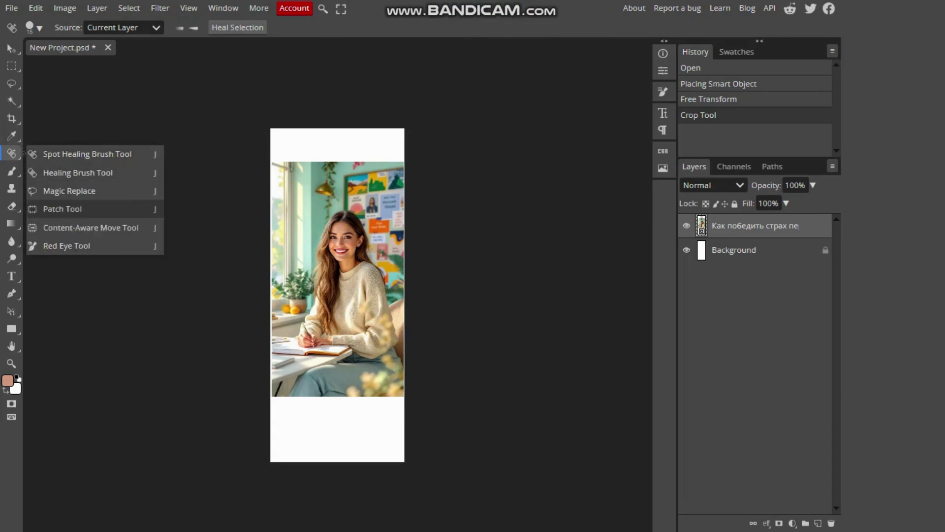
click(77, 258)
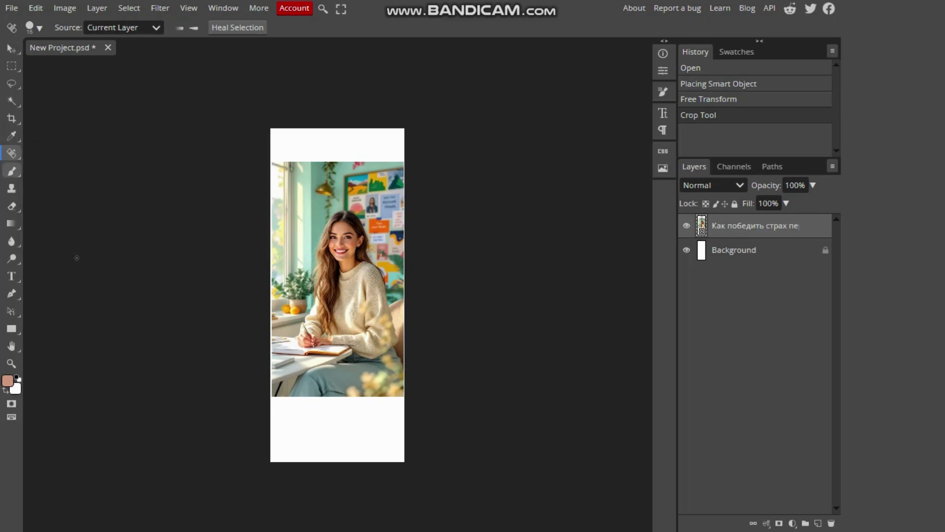
- Rasterize the portrait layer and recolor the green wall beside the woman's head with Color Replacement strokes in Hue mode
key(b)
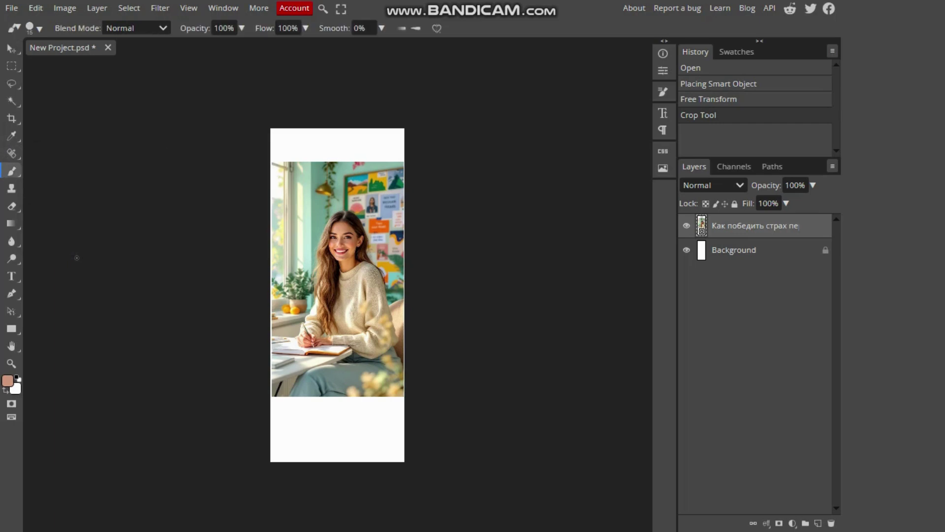
right_click(23, 174)
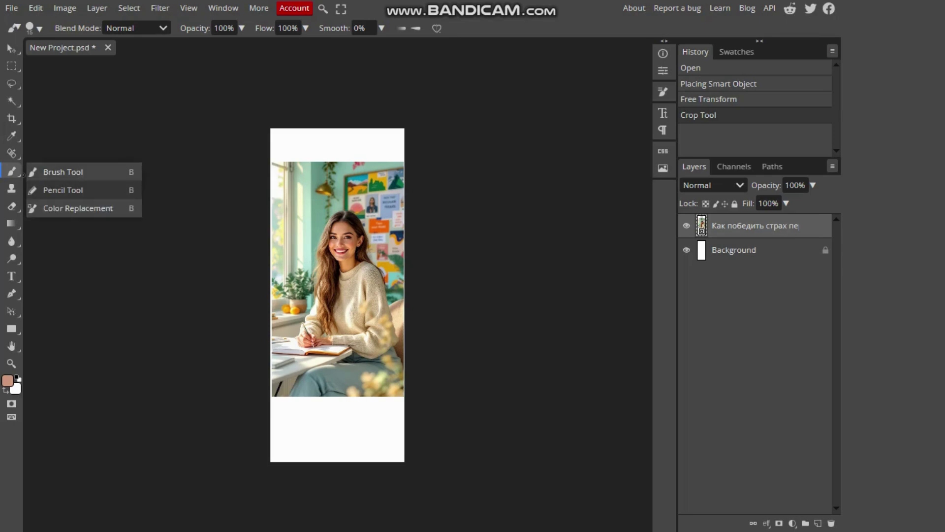
click(74, 208)
click(307, 184)
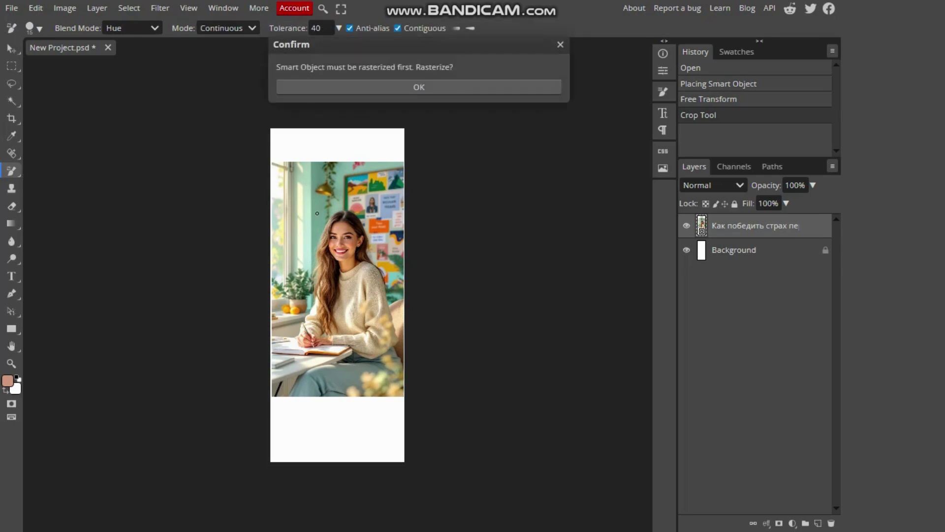
click(327, 88)
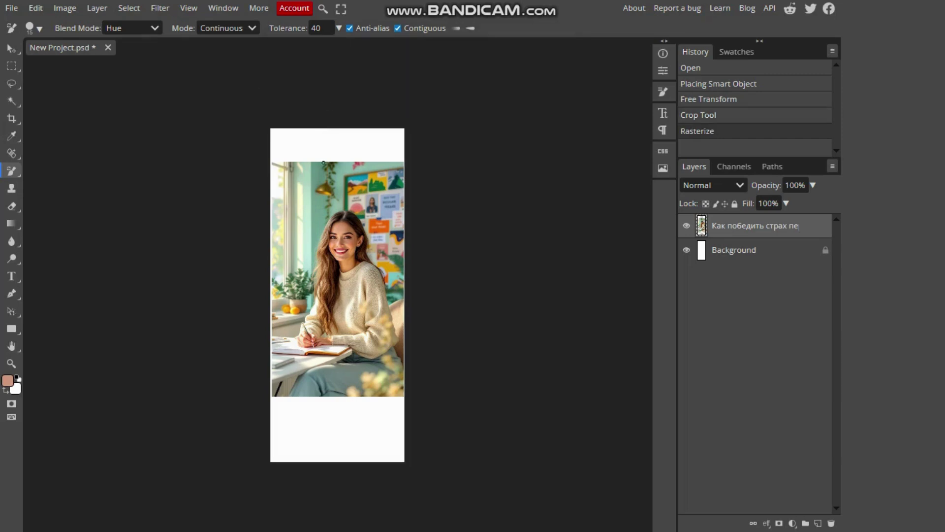
drag(324, 166, 314, 202)
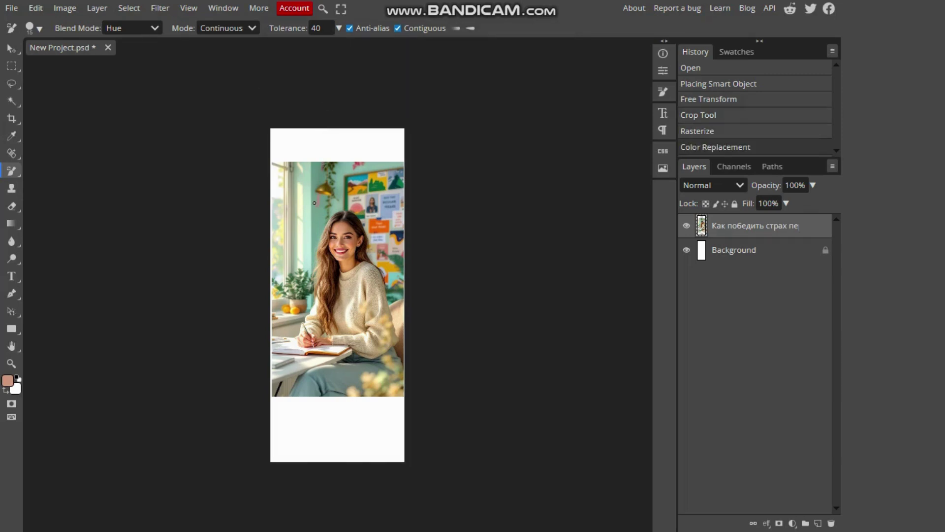
click(305, 252)
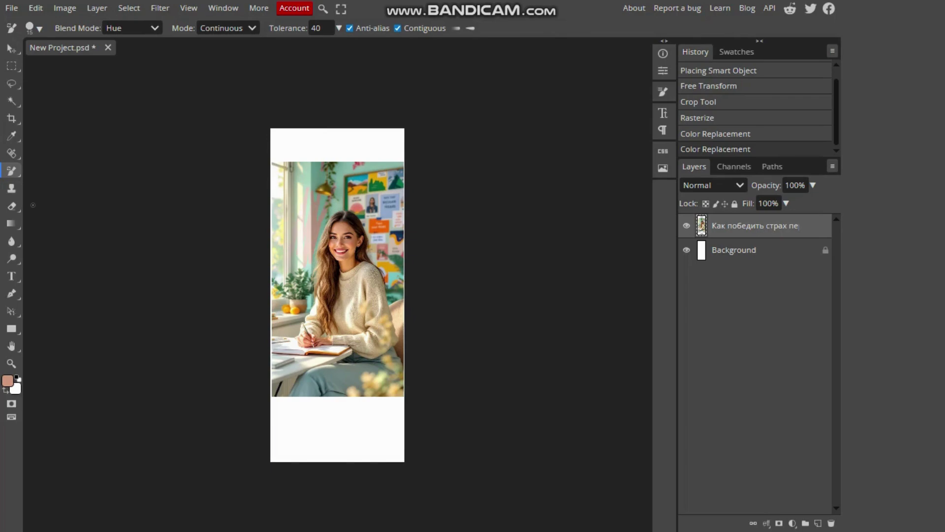
- Scribble a peach zigzag over the window and wall beside the woman with the Pencil Tool
right_click(11, 171)
click(53, 190)
drag(312, 204, 278, 254)
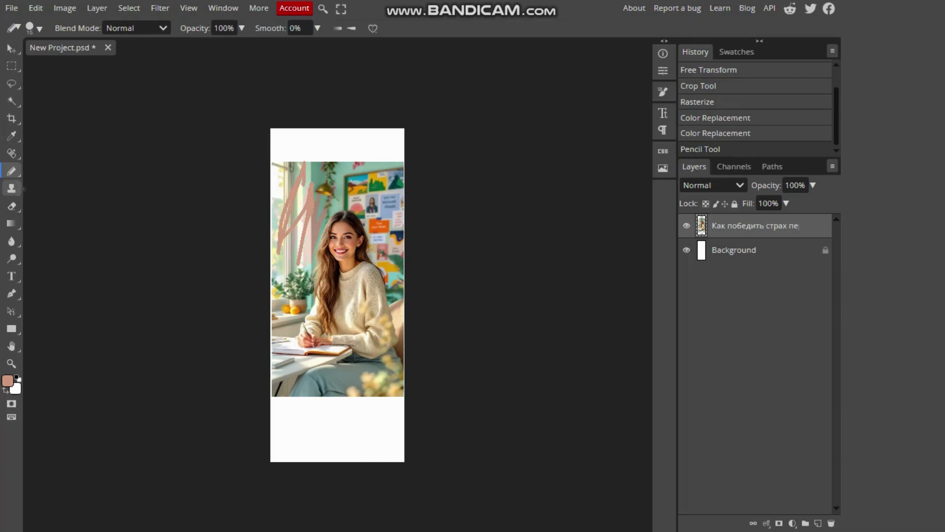
- Try to paint over the scribbled window area with the Clone Stamp without setting a clone source
click(11, 188)
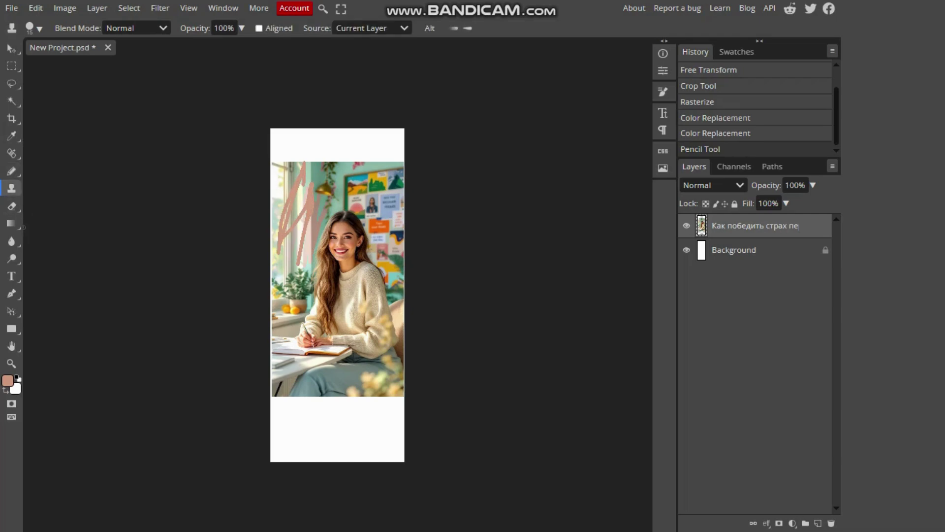
click(298, 238)
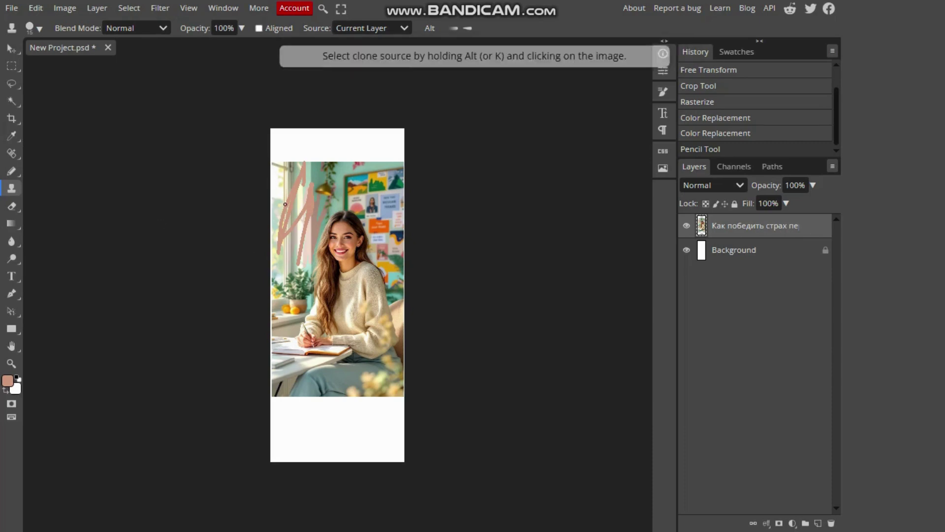
click(321, 256)
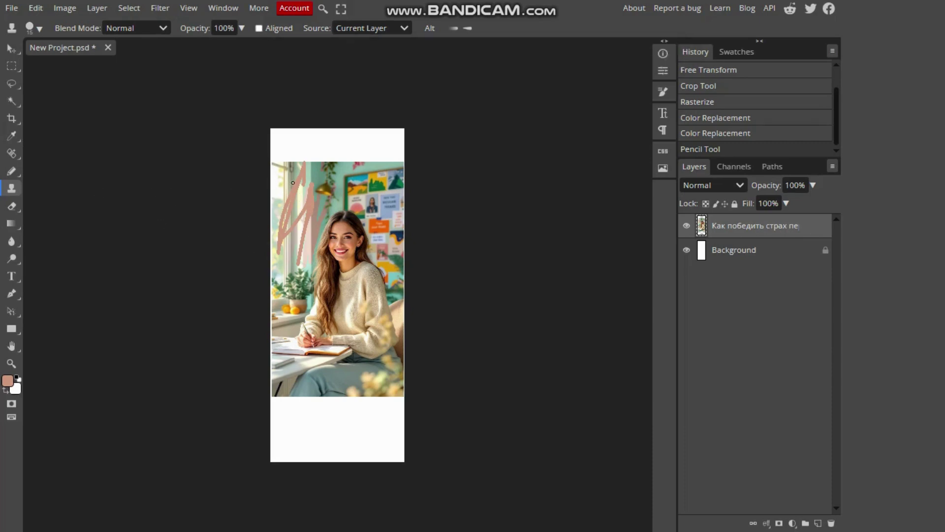
click(294, 183)
- Erase zigzag strokes over the pencil scribble with the Eraser Tool, and more across the woman's head and wall pictures with Background Eraser
click(14, 207)
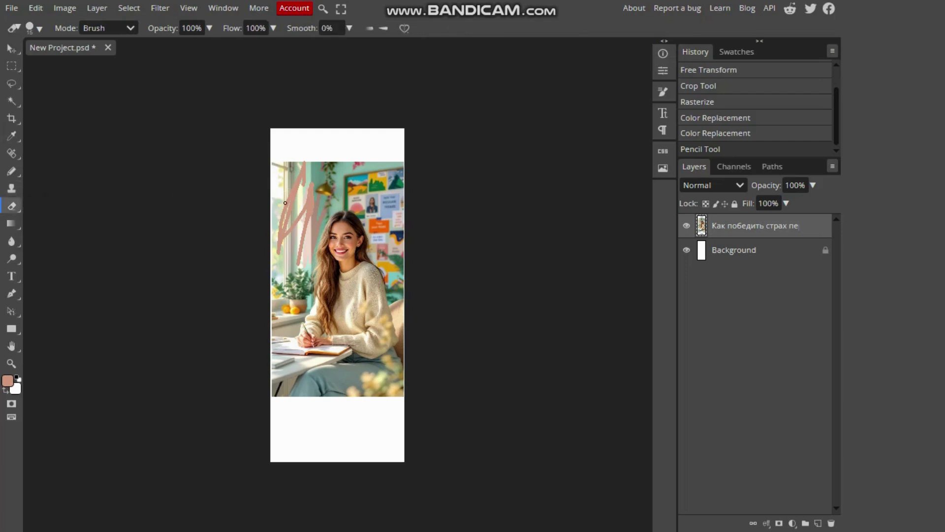
mouse_move(335, 220)
mouse_down()
mouse_move(304, 224)
mouse_move(310, 240)
mouse_move(319, 199)
mouse_move(293, 259)
mouse_move(280, 260)
mouse_move(287, 220)
mouse_up()
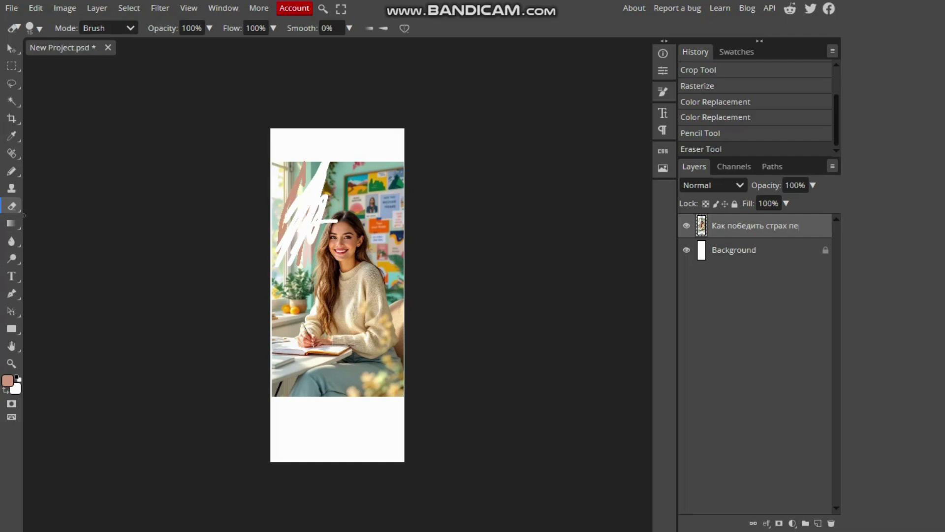
right_click(23, 214)
click(49, 224)
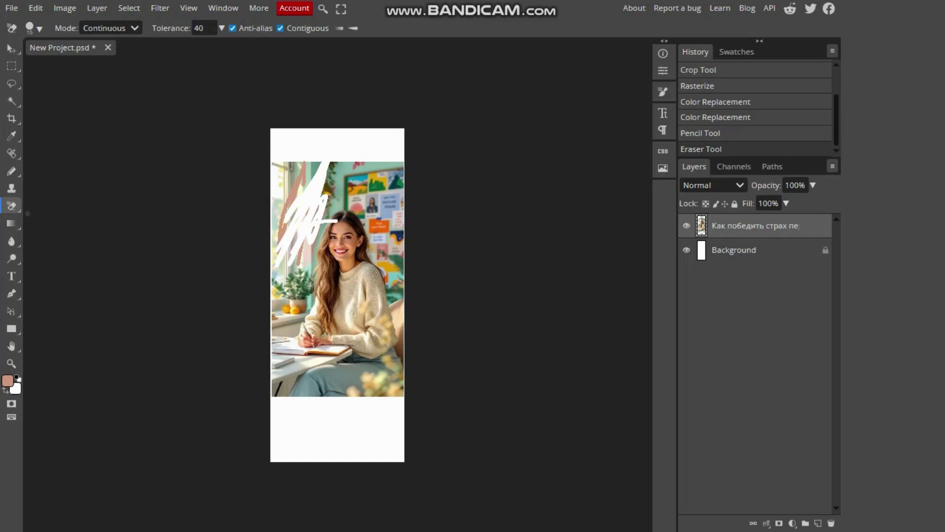
mouse_move(325, 152)
mouse_down()
mouse_move(352, 174)
mouse_move(397, 179)
mouse_move(380, 252)
mouse_move(329, 207)
mouse_move(343, 175)
mouse_up()
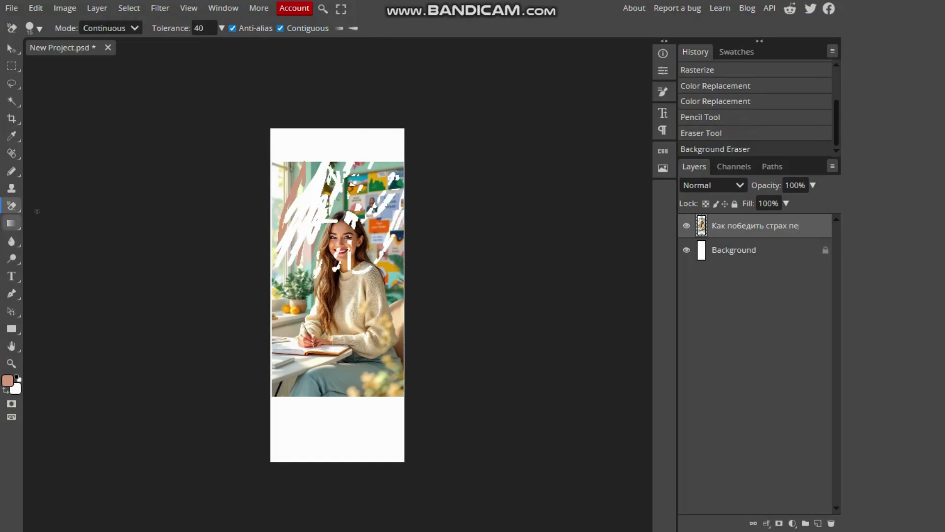
- Cover the portrait layer with several linear peach-to-white gradients in different directions using the Gradient Tool
right_click(23, 211)
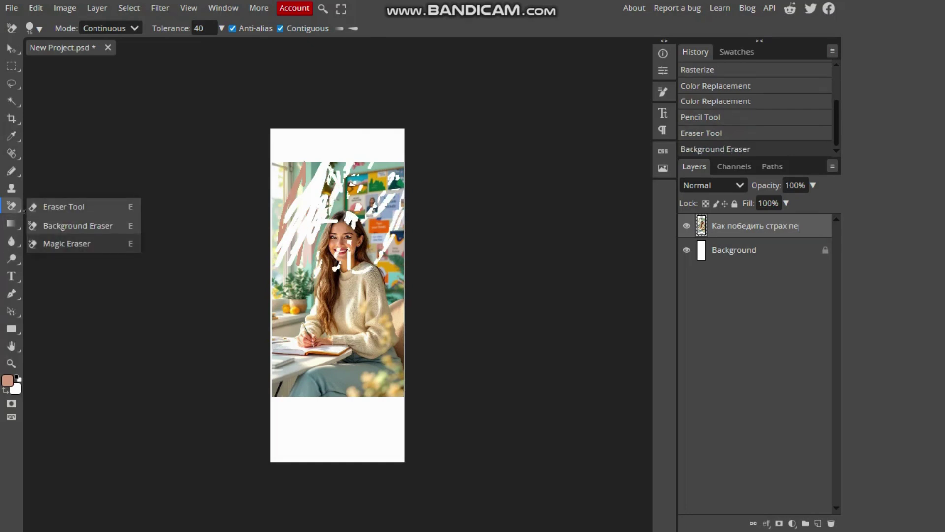
right_click(12, 224)
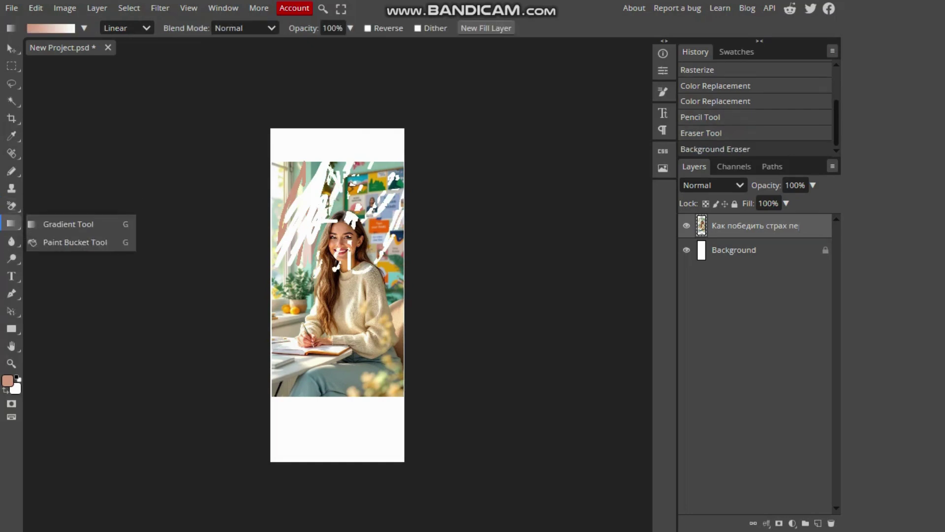
click(68, 224)
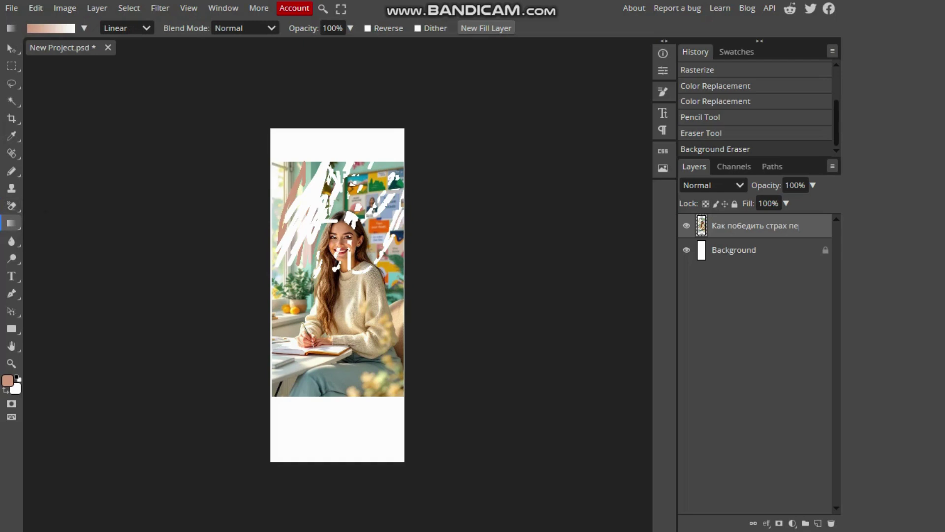
right_click(11, 224)
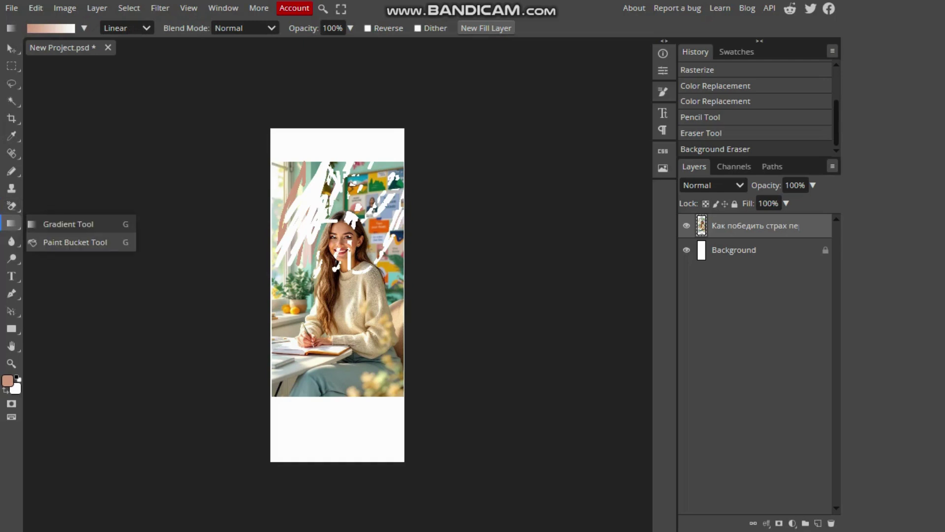
click(12, 223)
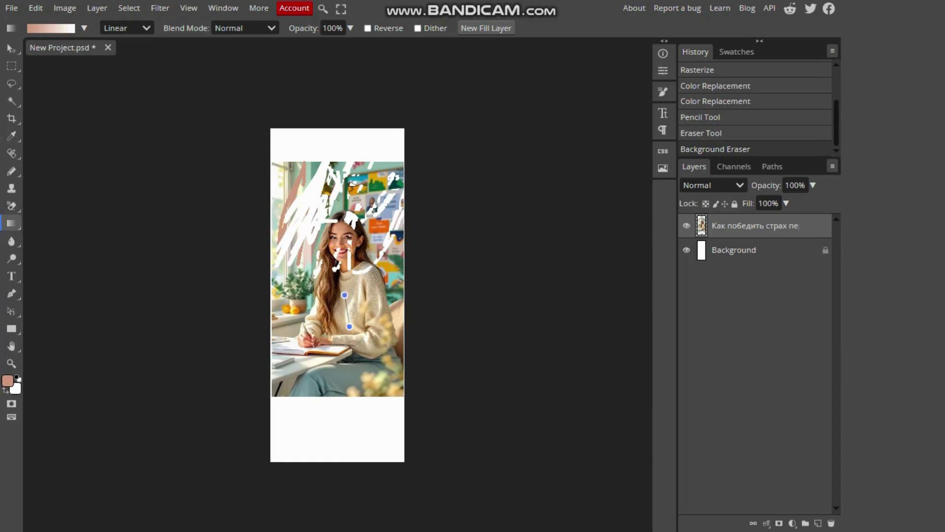
drag(347, 327, 321, 386)
drag(324, 326, 345, 136)
drag(315, 384, 281, 466)
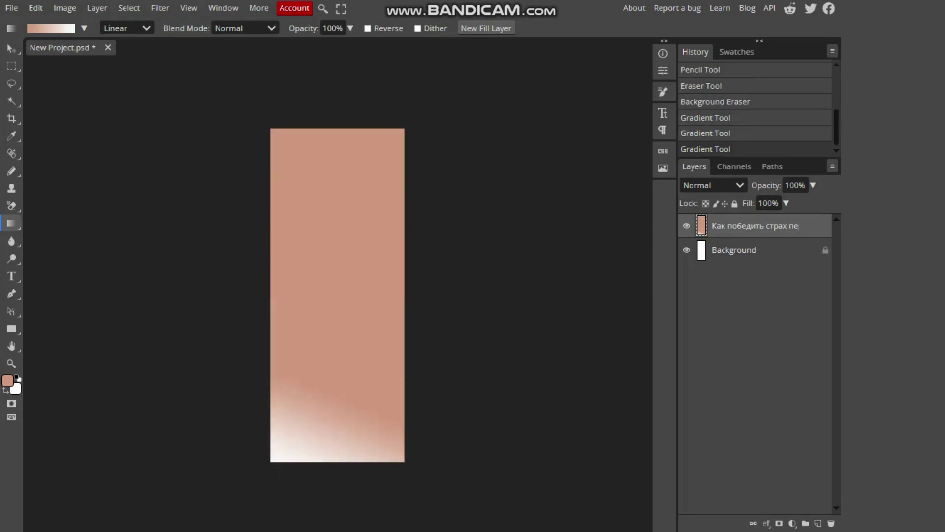
drag(309, 342, 414, 190)
drag(350, 160, 332, 223)
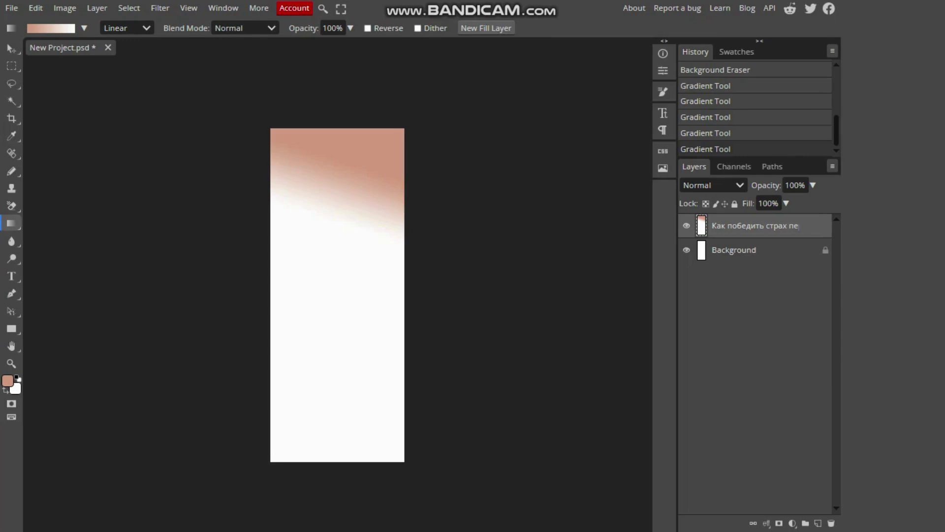
- Fill the white area and the upper part of the gradient with peach using the Paint Bucket Tool at tolerance 40
right_click(11, 224)
click(74, 242)
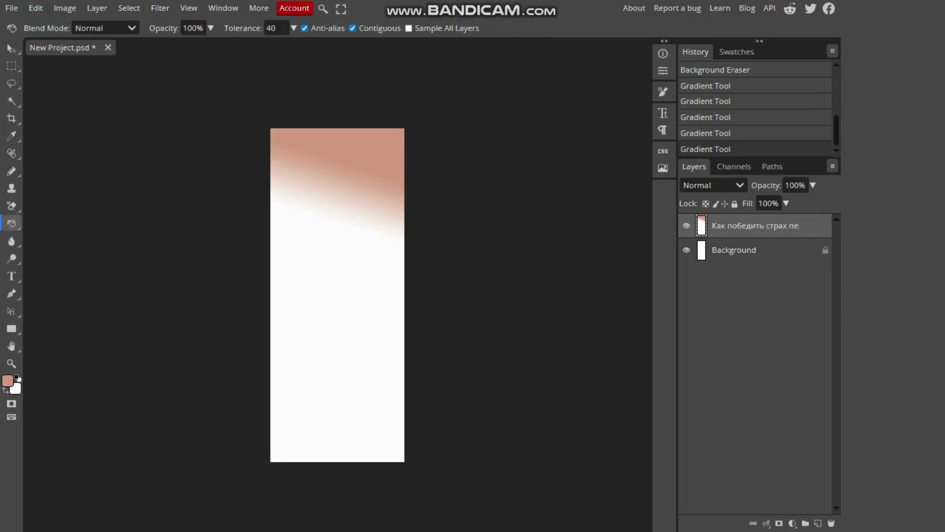
triple_click(338, 305)
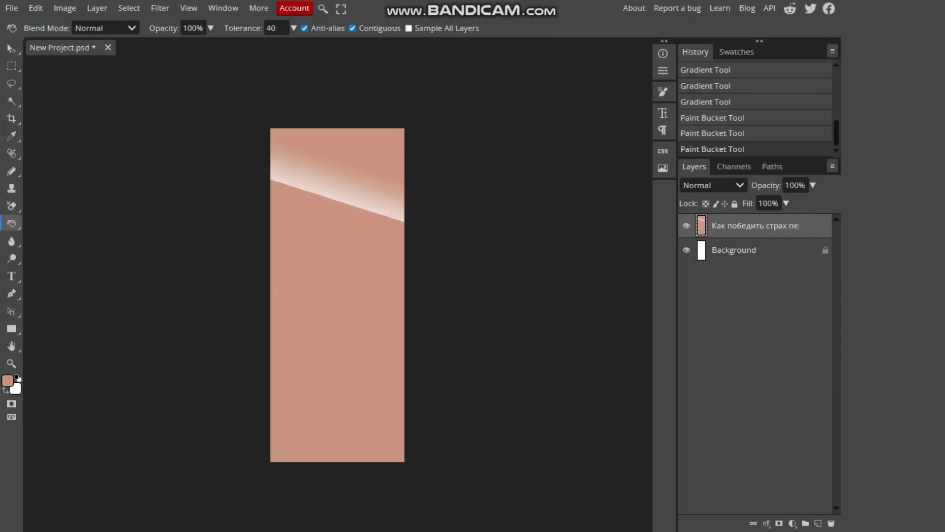
click(338, 158)
click(337, 157)
click(338, 157)
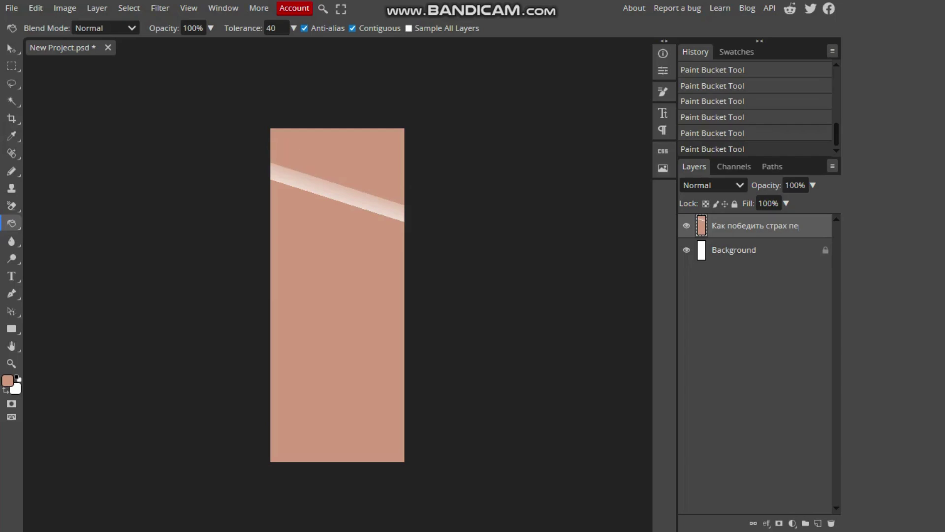
- Undo all the paint bucket, gradient, eraser, pencil, color replacement and rasterize edits to restore the original portrait
key(ctrl+z)
key(ctrl+z)
key(ctrl+z)
key(ctrl+z)
key(ctrl+z)
key(ctrl+z)
key(ctrl+z)
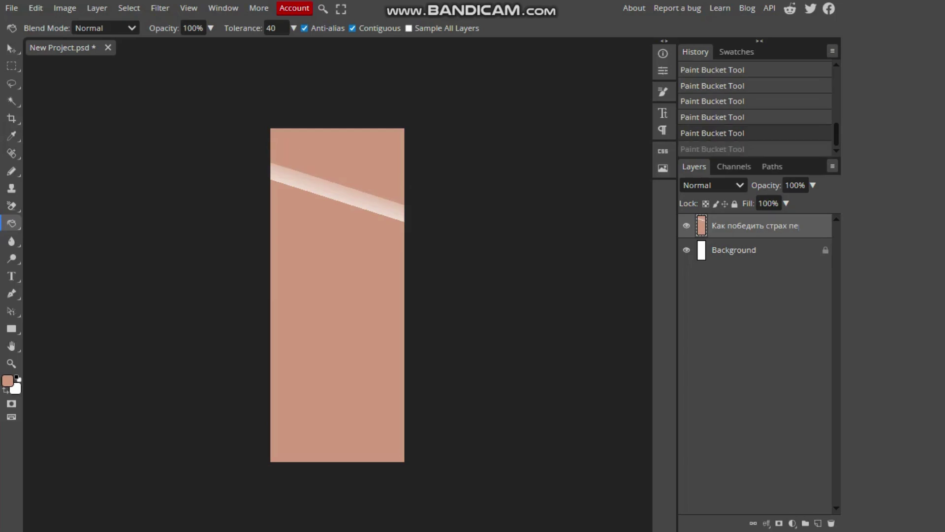
key(ctrl+z)
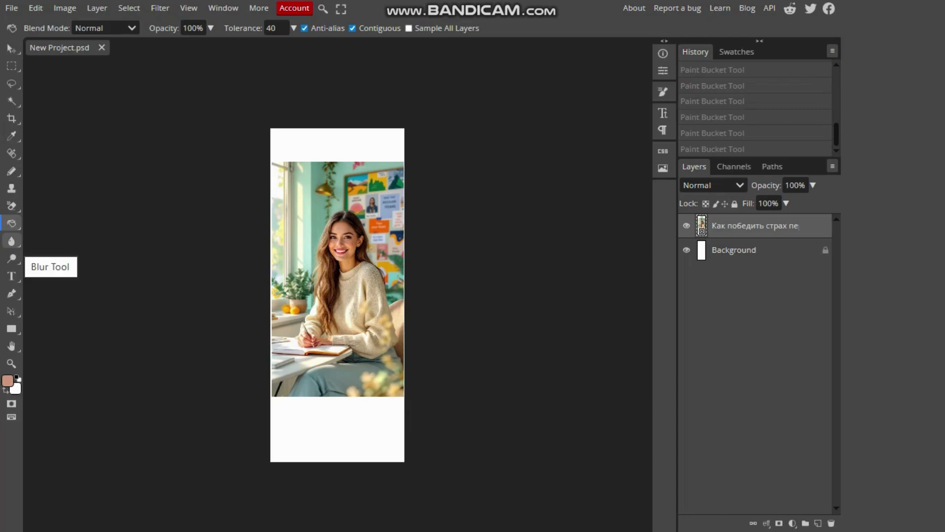
- Rasterize the portrait layer and blur spots on the wall above the woman's head with the Blur Tool at 50% strength
click(11, 241)
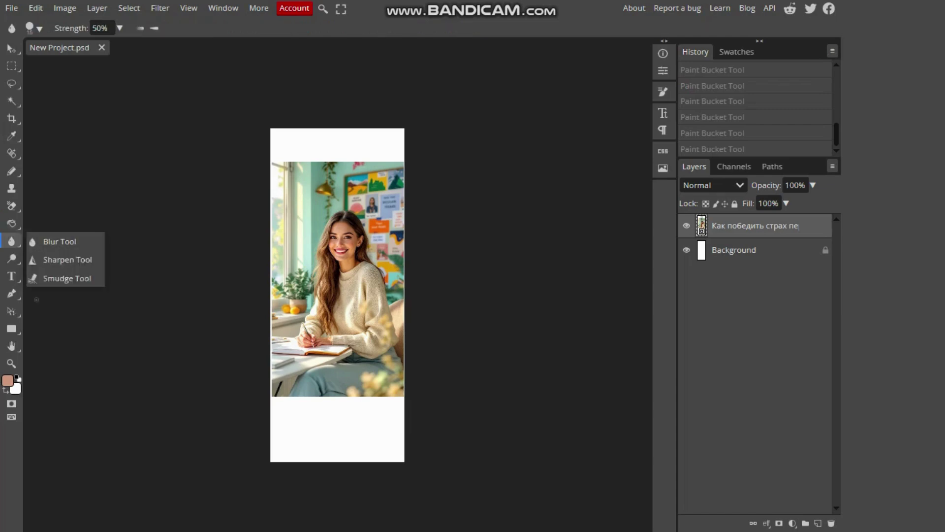
click(367, 121)
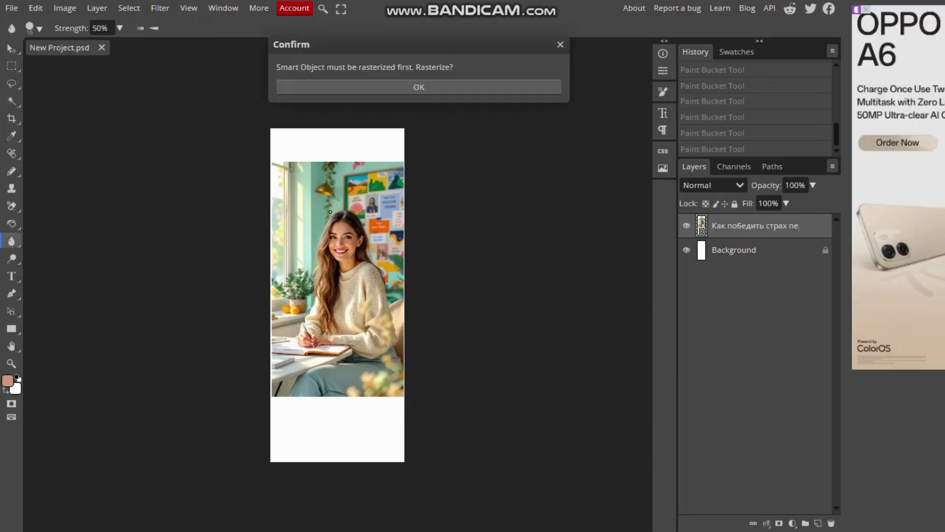
key(Return)
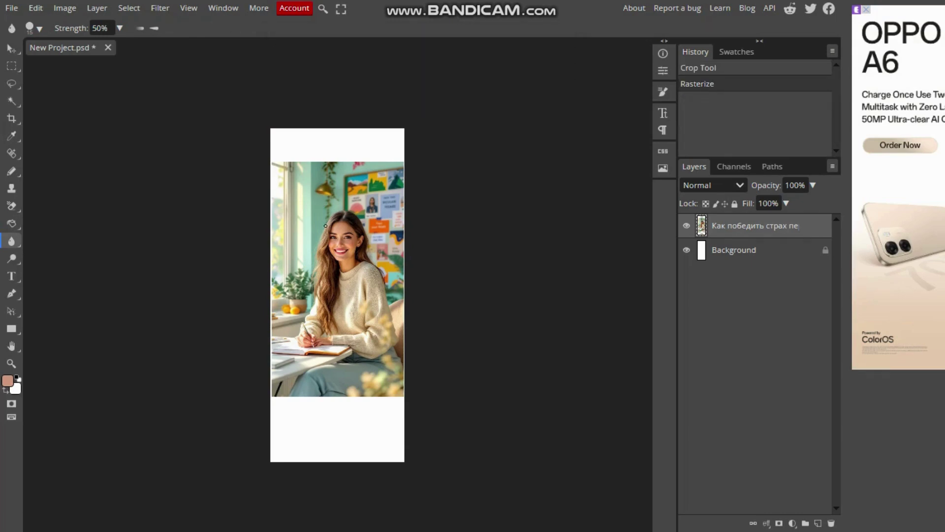
click(331, 205)
click(340, 204)
click(349, 204)
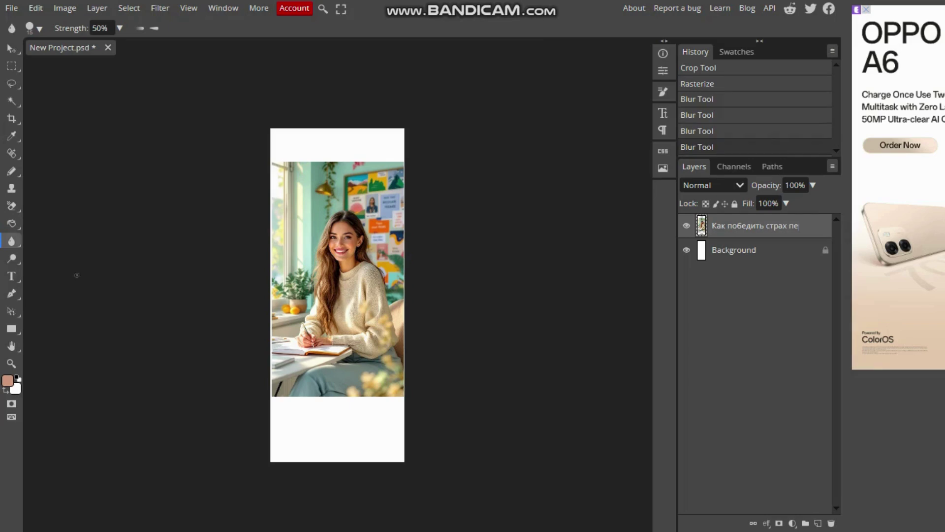
- Sharpen the area just above the woman's head with the Sharpen Tool at 50% strength and Protect Detail on
right_click(12, 241)
click(49, 259)
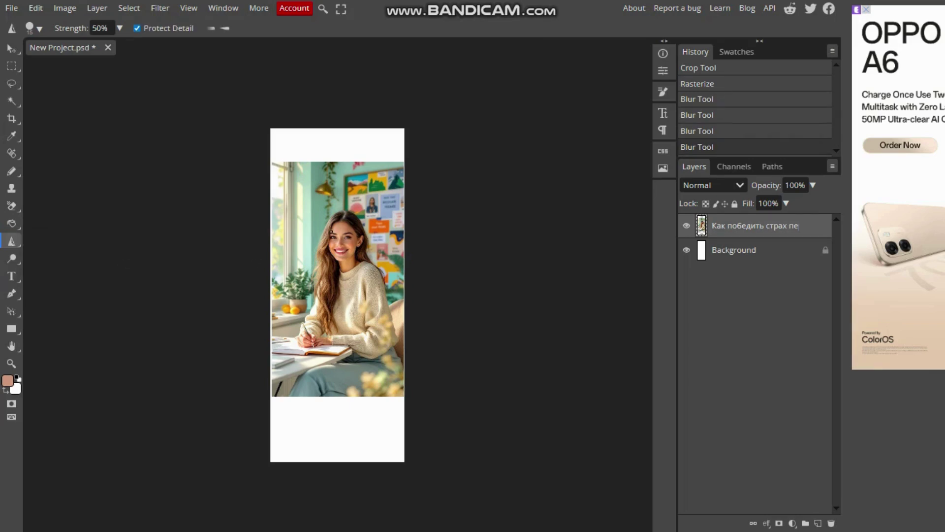
click(352, 200)
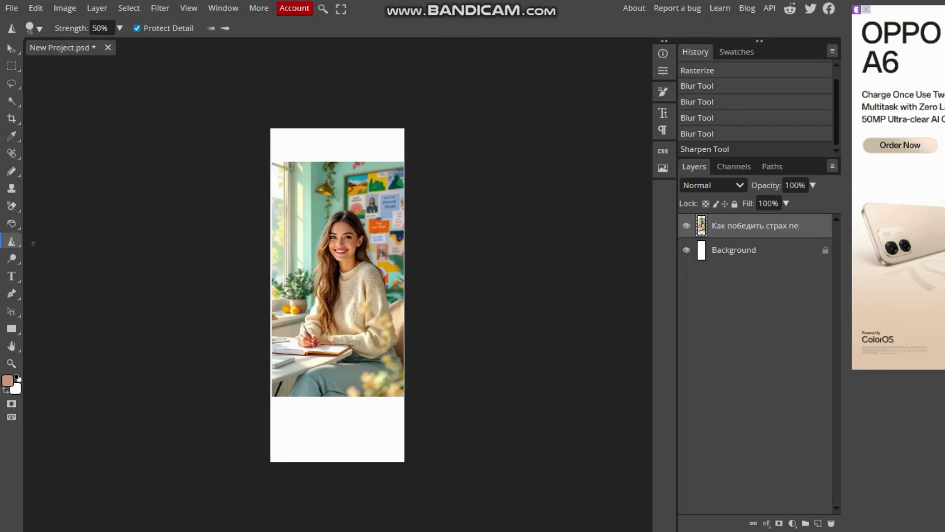
- Lighten the woman's face, hair and the wall around her with Dodge Tool strokes on Midtones at 50% exposure
right_click(11, 240)
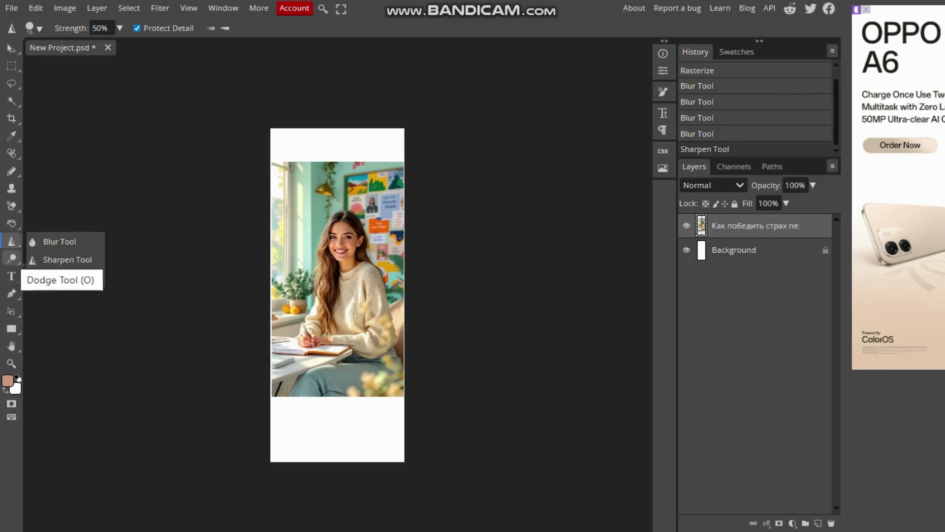
click(22, 263)
click(24, 263)
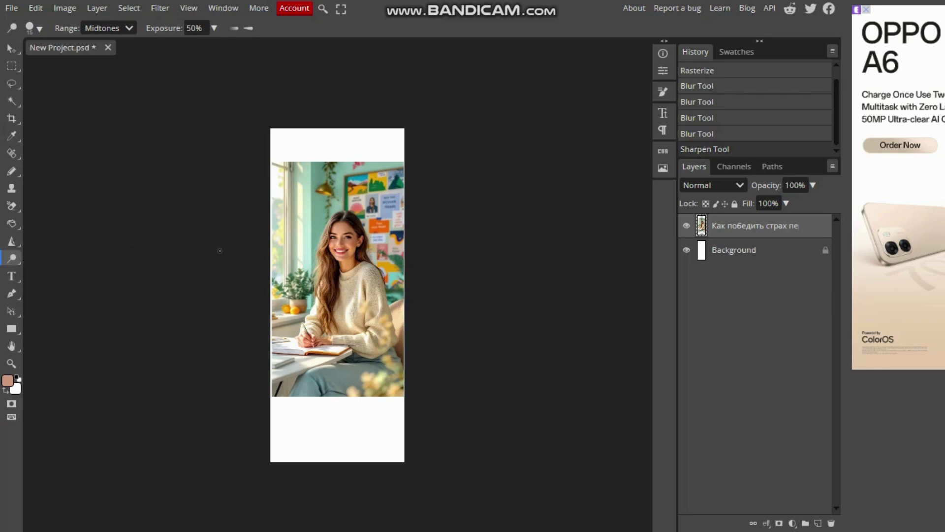
click(324, 248)
mouse_move(303, 200)
mouse_down()
mouse_move(359, 266)
mouse_move(397, 252)
mouse_move(367, 267)
mouse_move(372, 253)
mouse_move(345, 259)
mouse_move(325, 197)
mouse_move(323, 230)
mouse_move(340, 275)
mouse_up()
mouse_move(345, 229)
mouse_down()
mouse_move(351, 268)
mouse_move(303, 391)
mouse_move(340, 285)
mouse_up()
mouse_move(349, 230)
mouse_down()
mouse_move(349, 240)
mouse_move(349, 164)
mouse_move(339, 177)
mouse_up()
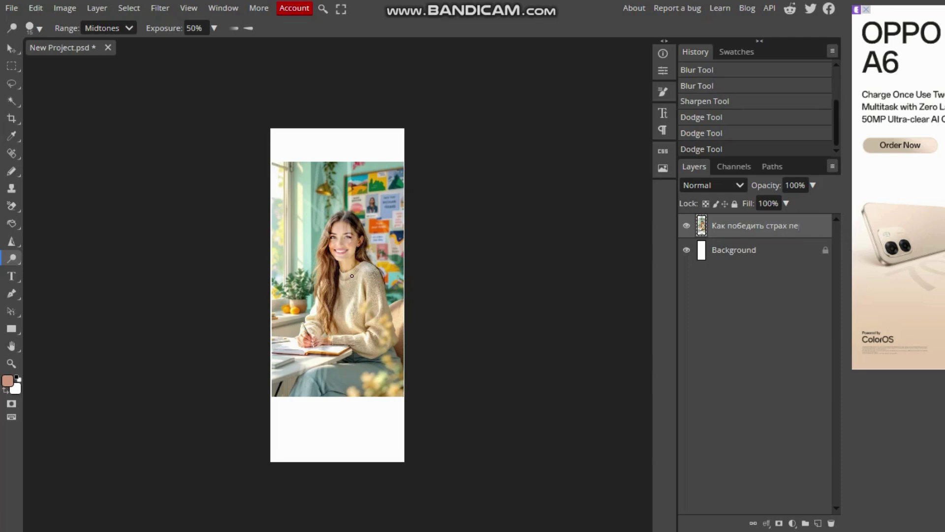
- Darken the woman's face and hair with a Burn Tool stroke on Midtones at 50% exposure
right_click(12, 258)
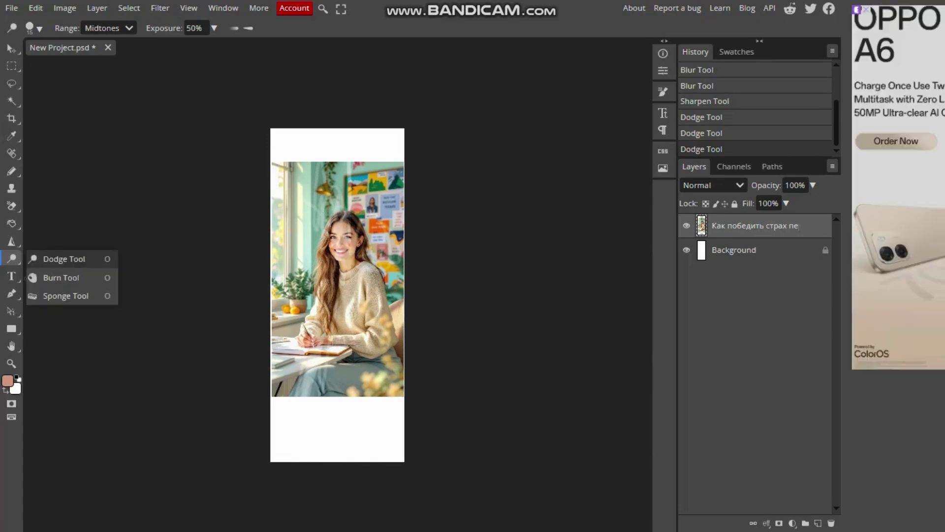
click(30, 277)
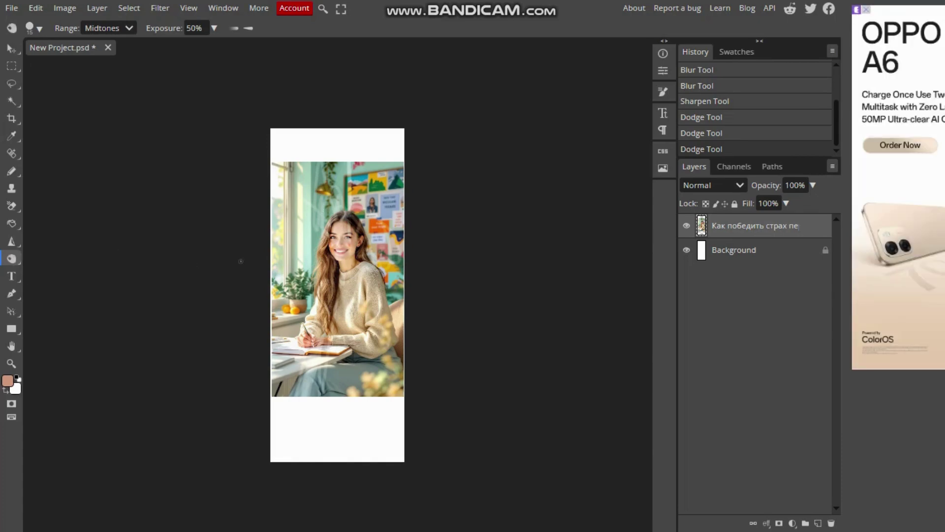
mouse_move(310, 241)
mouse_down()
mouse_move(311, 216)
mouse_move(347, 232)
mouse_move(349, 224)
mouse_move(357, 245)
mouse_move(351, 223)
mouse_move(333, 298)
mouse_up()
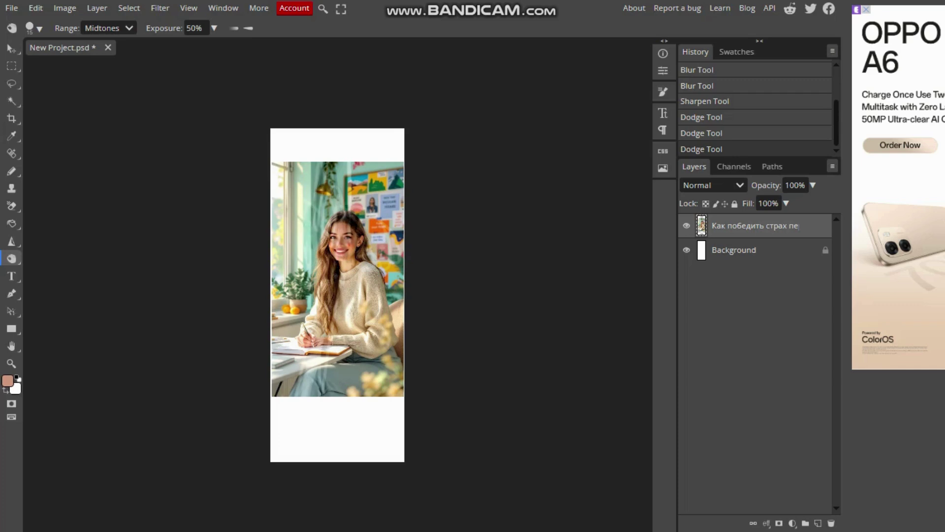
- Intensify the colors of the woman's face and hair with the Sponge Tool in Saturate mode at 100% flow
right_click(11, 258)
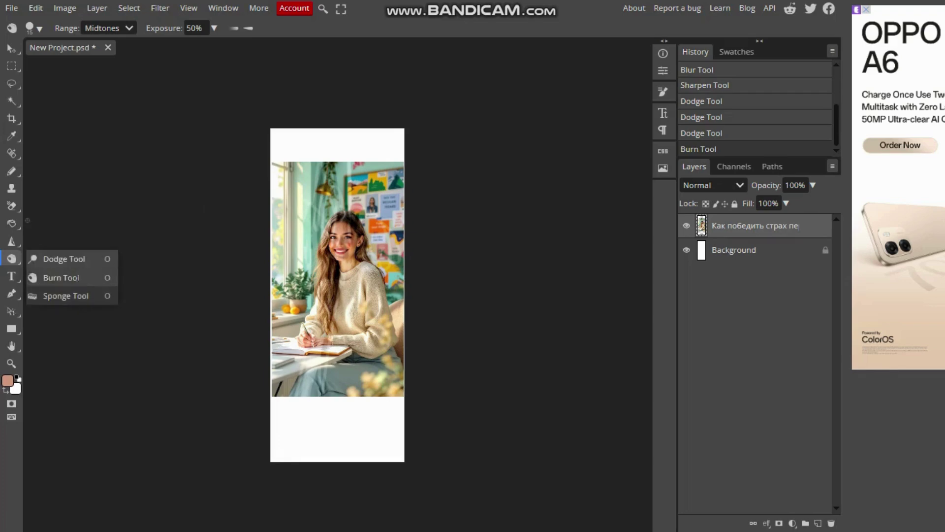
click(69, 296)
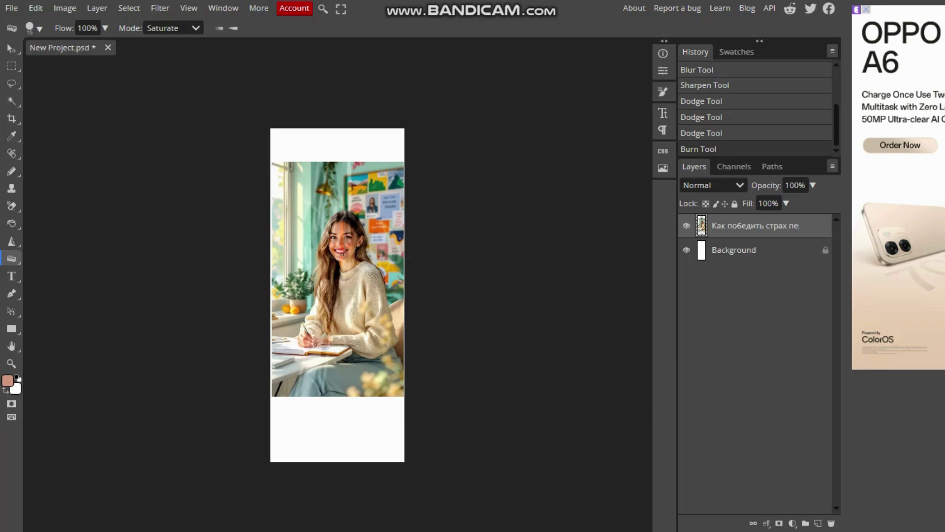
mouse_move(344, 201)
mouse_down()
mouse_move(310, 292)
mouse_move(324, 212)
mouse_move(360, 215)
mouse_move(337, 276)
mouse_up()
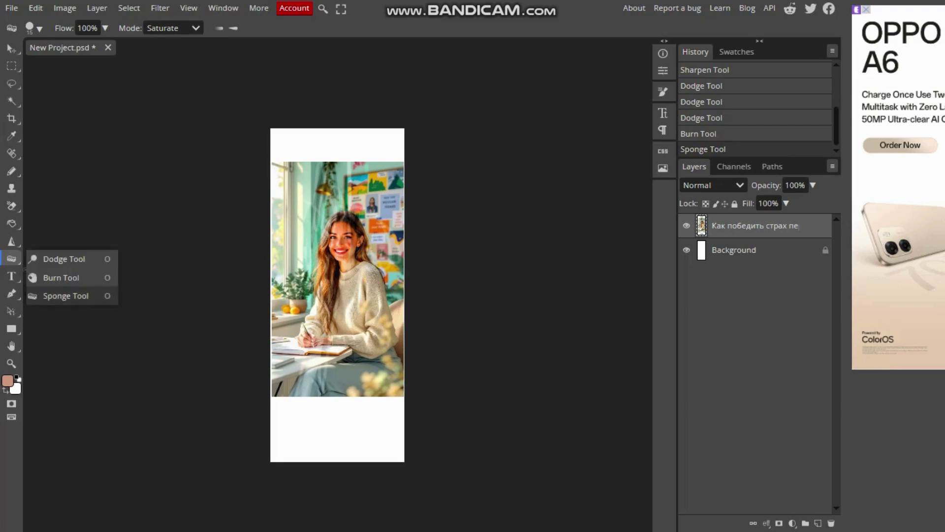
- Add a text layer reading "bb" at the woman's shoulder with the Type Tool in 24 px DejaVu Sans
click(11, 276)
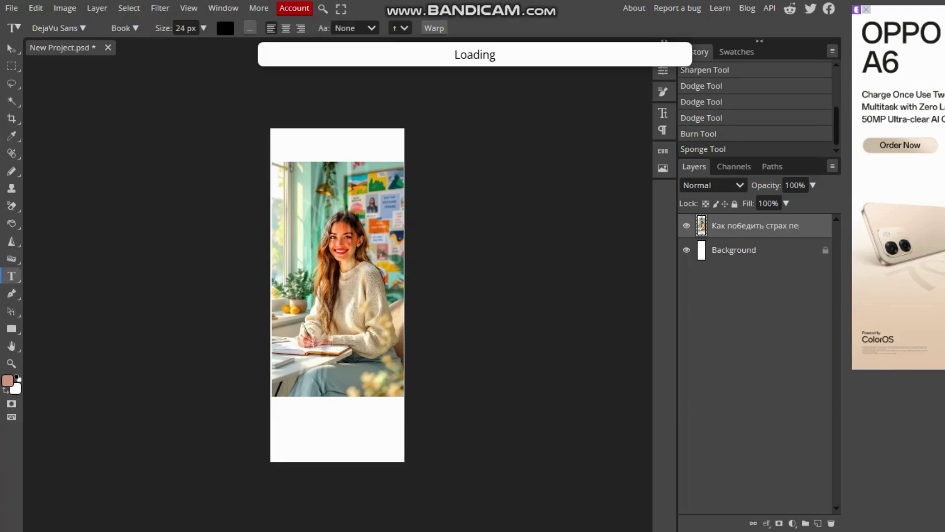
click(383, 276)
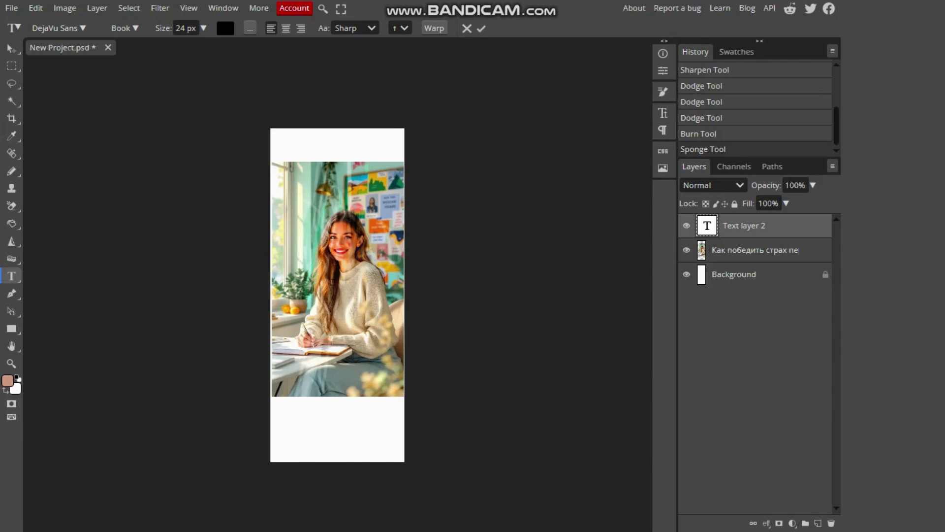
click(11, 276)
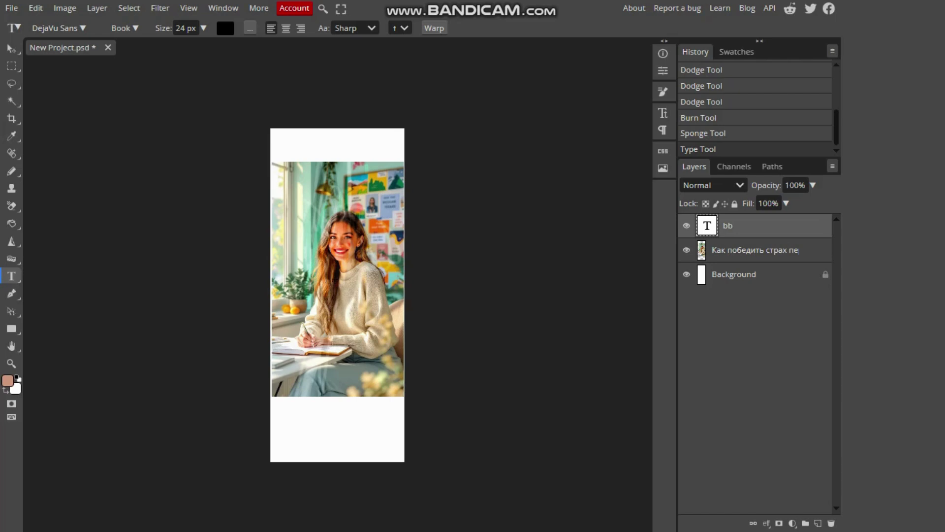
- Place two more text layers without visible text over the woman's face, duplicating the first of them in between
click(341, 235)
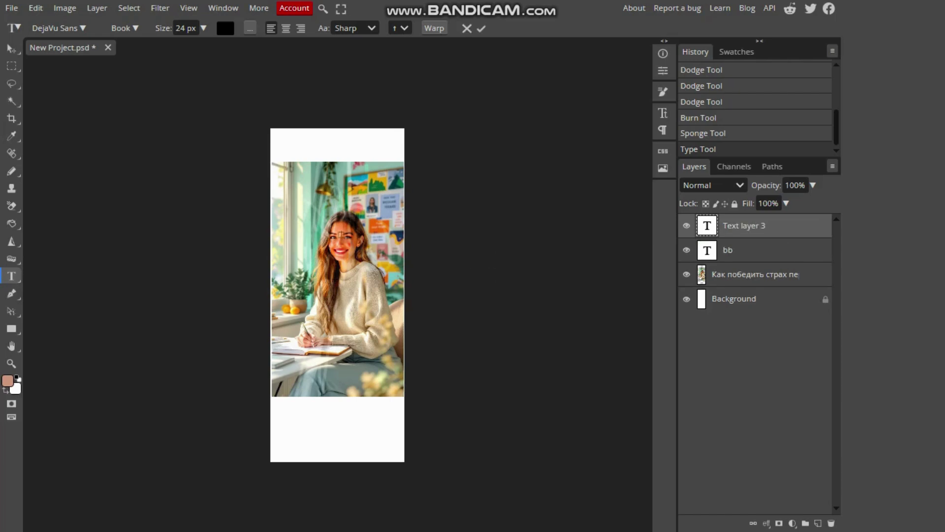
key(ctrl+j)
click(340, 241)
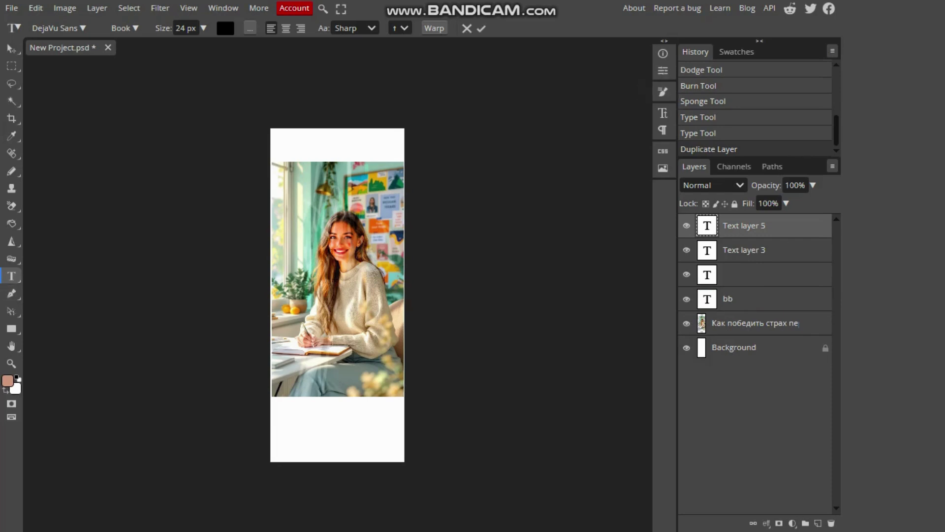
key(ctrl+Return)
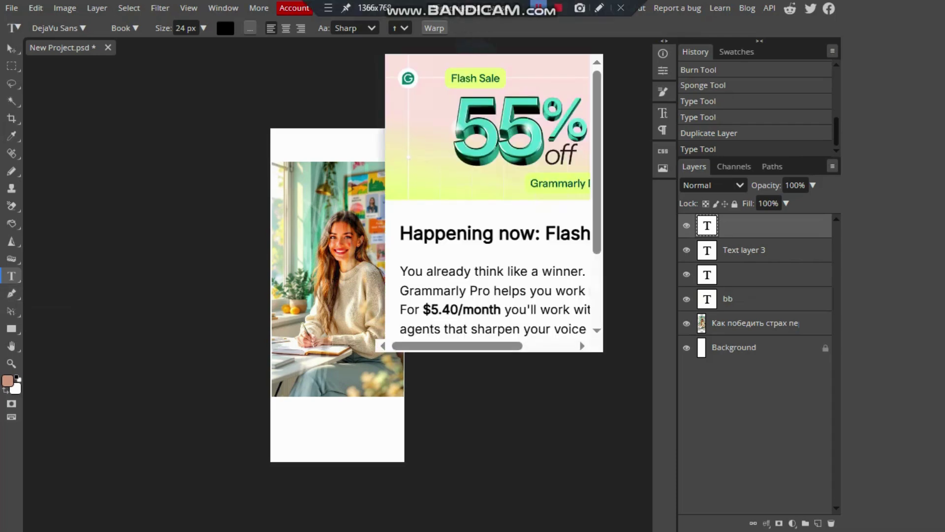
- Place an empty text layer on the woman's sweater with the Vertical Type Tool and switch to the Pen tool
click(353, 292)
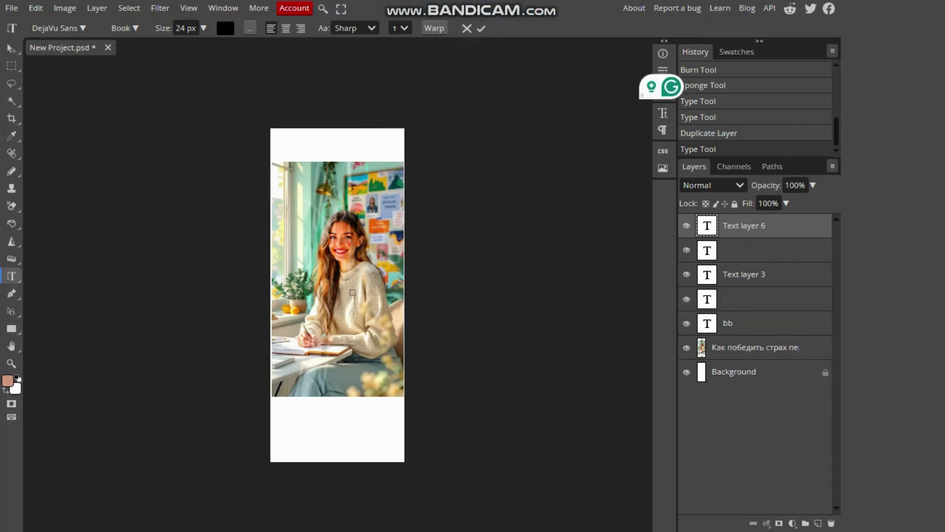
click(11, 294)
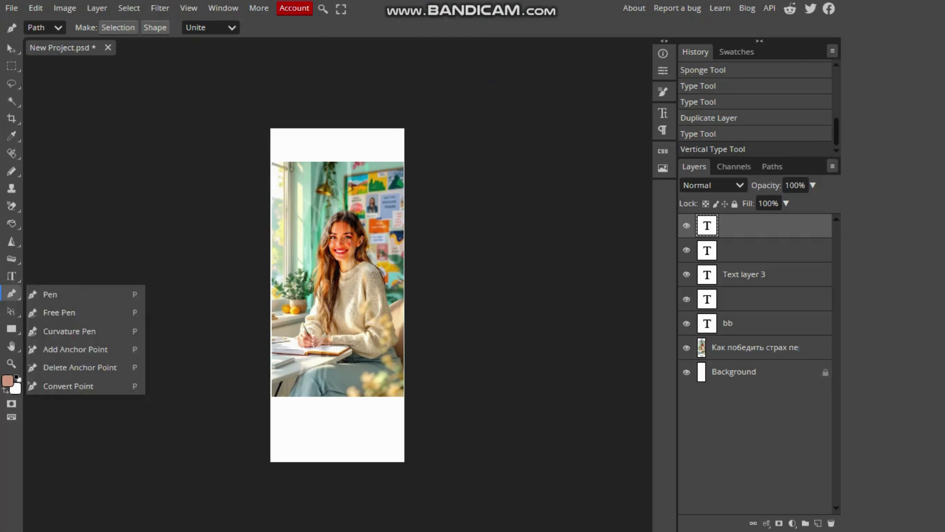
- Draw a large black rectangle over the woman's face and sweater and a small narrow one above her hair with the Rectangle tool
click(12, 311)
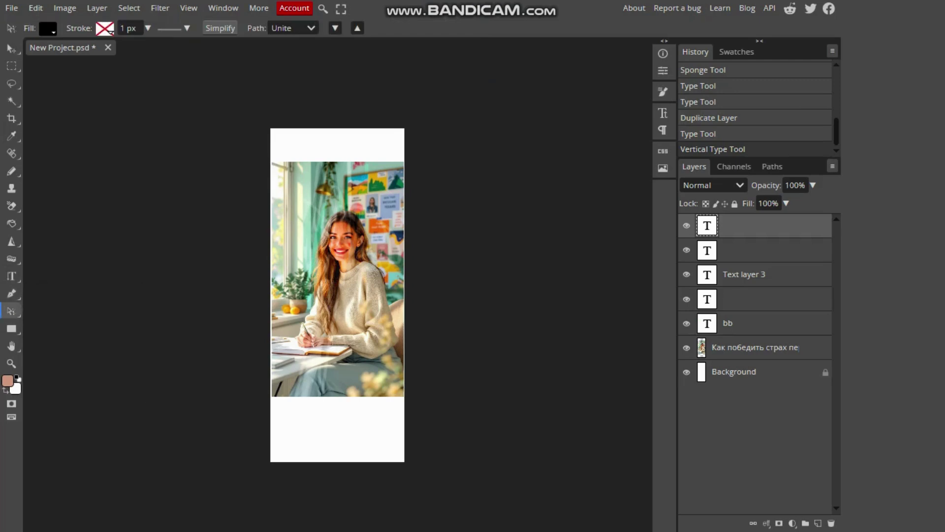
click(11, 312)
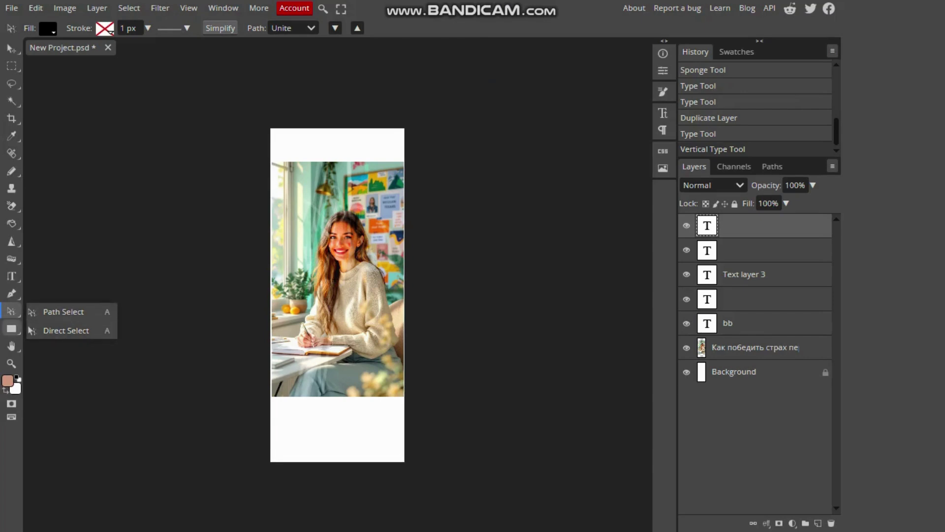
click(12, 329)
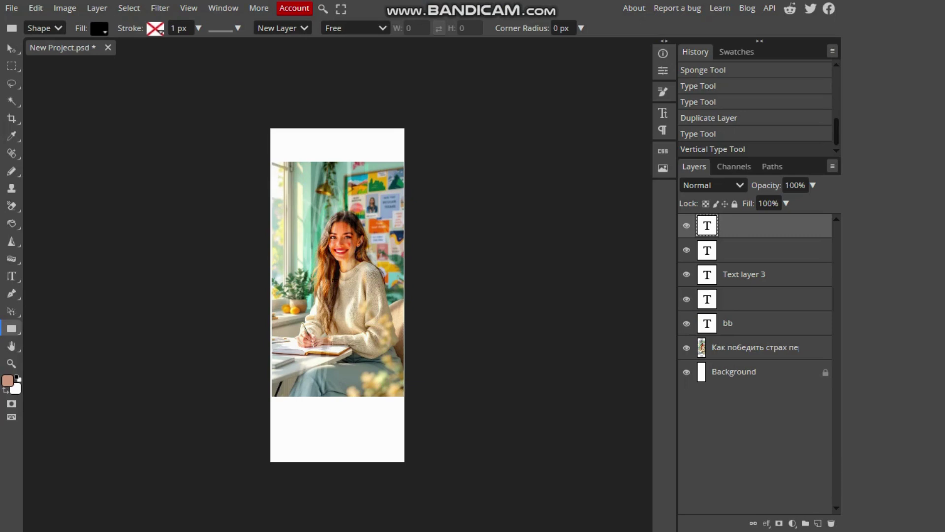
mouse_move(332, 247)
mouse_down()
mouse_move(345, 320)
mouse_move(411, 295)
mouse_move(381, 329)
mouse_up()
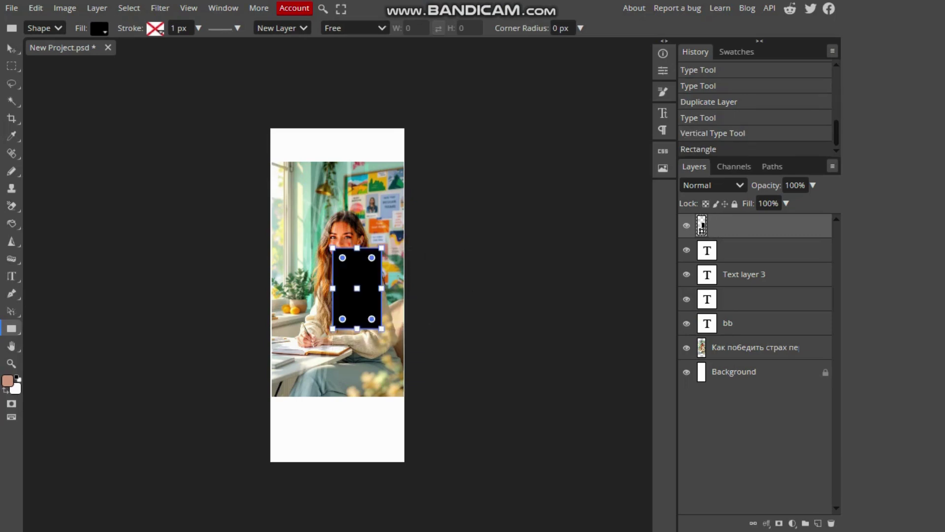
mouse_move(320, 185)
mouse_down()
mouse_move(375, 292)
mouse_move(337, 233)
mouse_up()
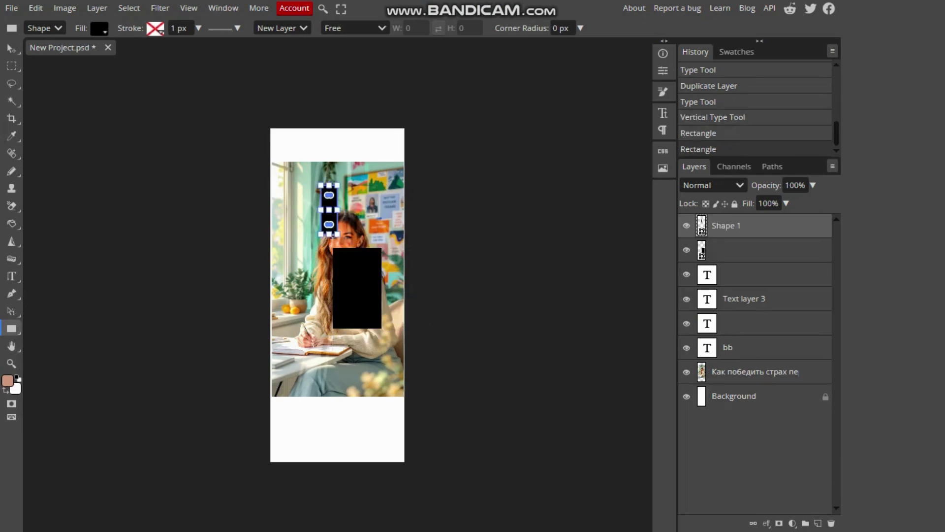
click(91, 90)
- Draw a wide black ellipse across the table and the woman's legs with the Ellipse tool
click(11, 328)
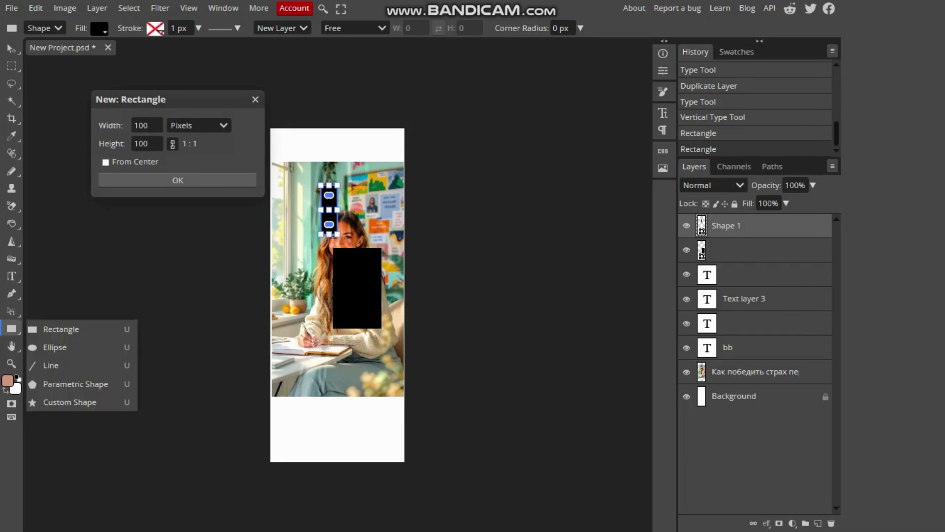
click(54, 347)
drag(285, 356, 348, 393)
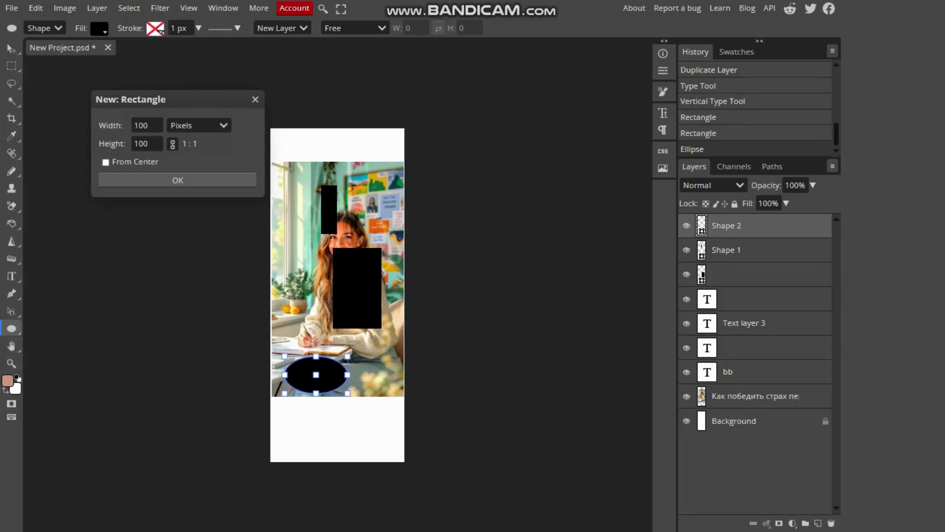
- Add two black Custom Shape arrowheads, a small one on the wall posters and a larger one over the window
right_click(11, 329)
click(54, 401)
drag(373, 175, 384, 201)
drag(306, 166, 286, 219)
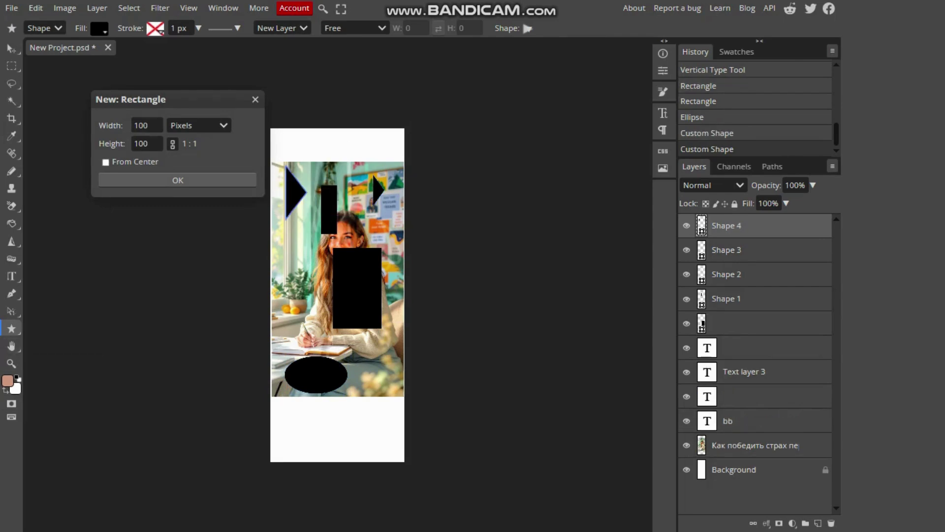
right_click(11, 328)
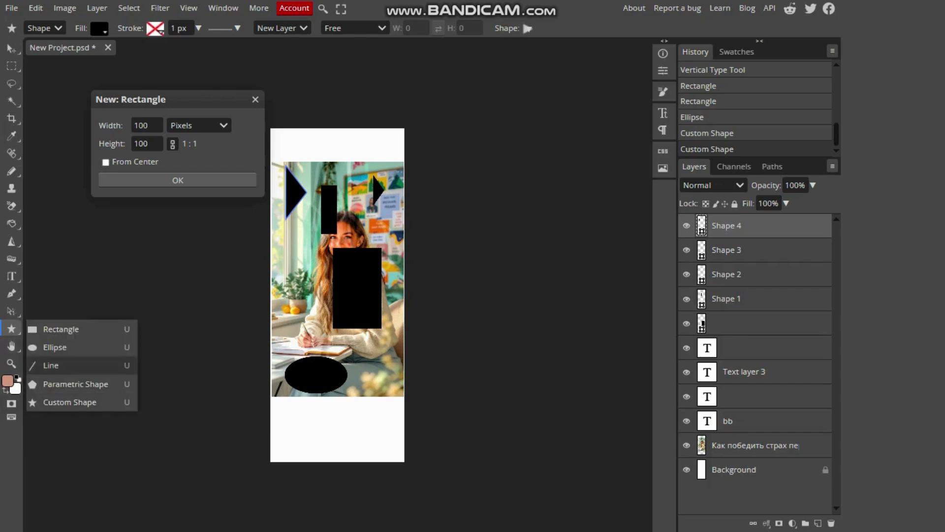
- Pan the canvas up and to the right with the Hand Tool and dismiss the new rectangle dialog
click(12, 346)
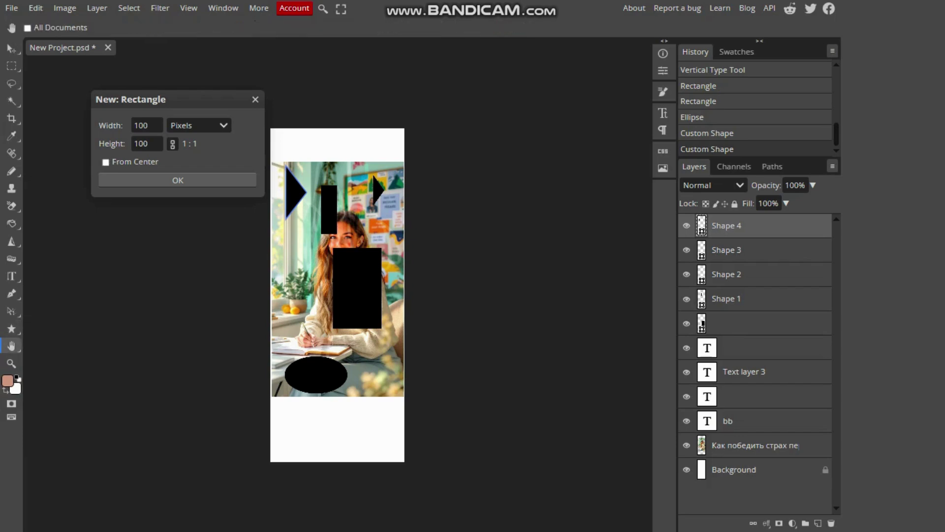
right_click(11, 345)
click(12, 345)
drag(337, 295, 360, 267)
key(Escape)
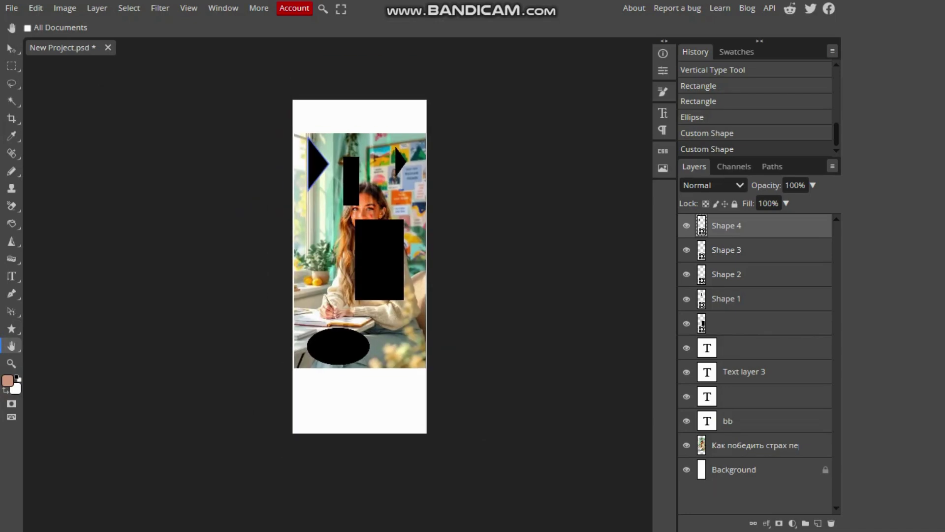
- Rotate the canvas view to an angle of 1° with the Rotate View tool
right_click(11, 345)
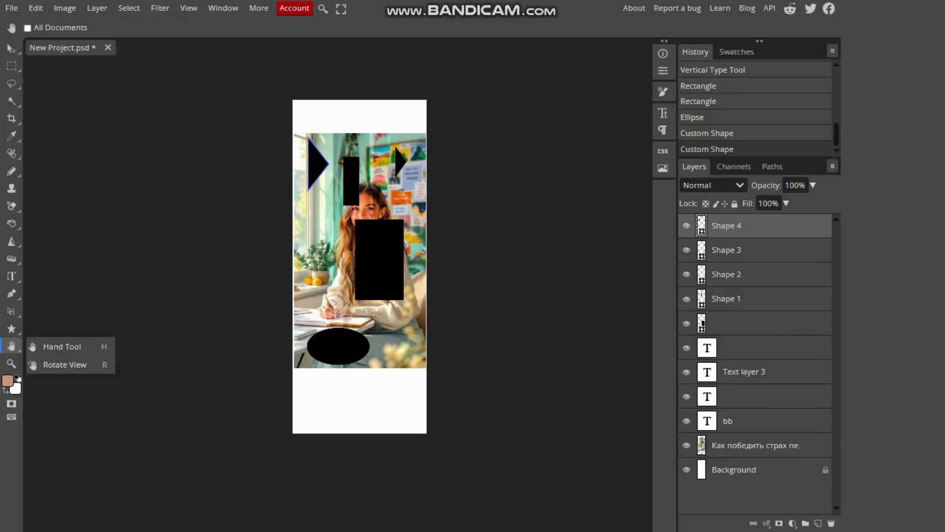
click(59, 364)
drag(353, 210, 333, 238)
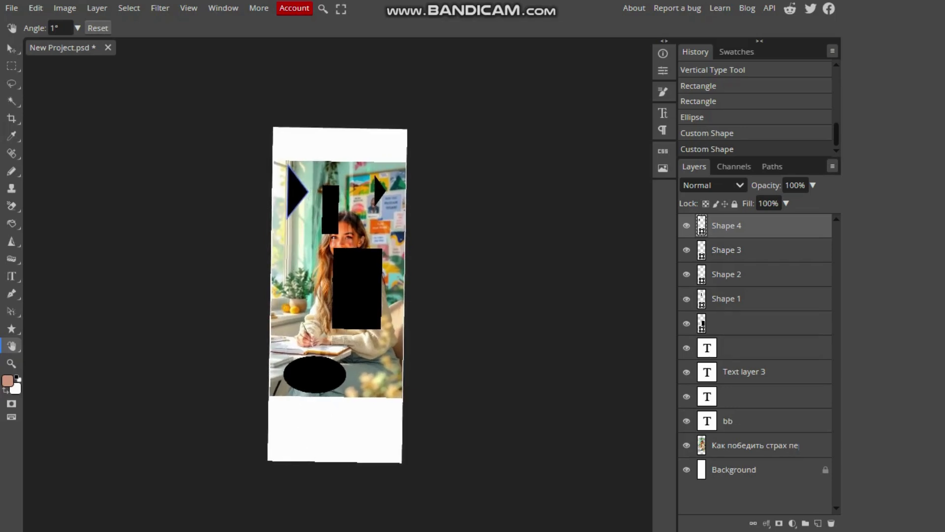
- Zoom in on the woman's hair with the Zoom tool until individual pixels are distinguishable
key(z)
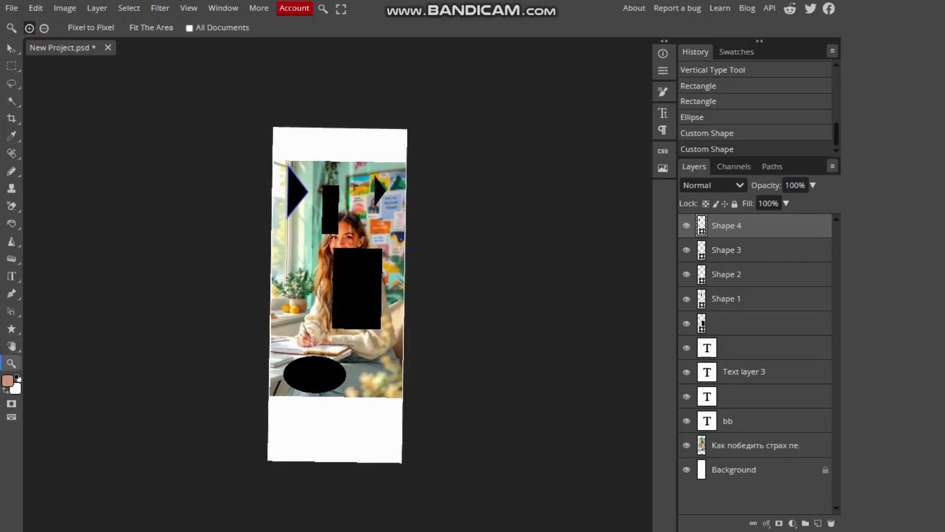
click(325, 278)
click(325, 279)
click(325, 278)
click(326, 278)
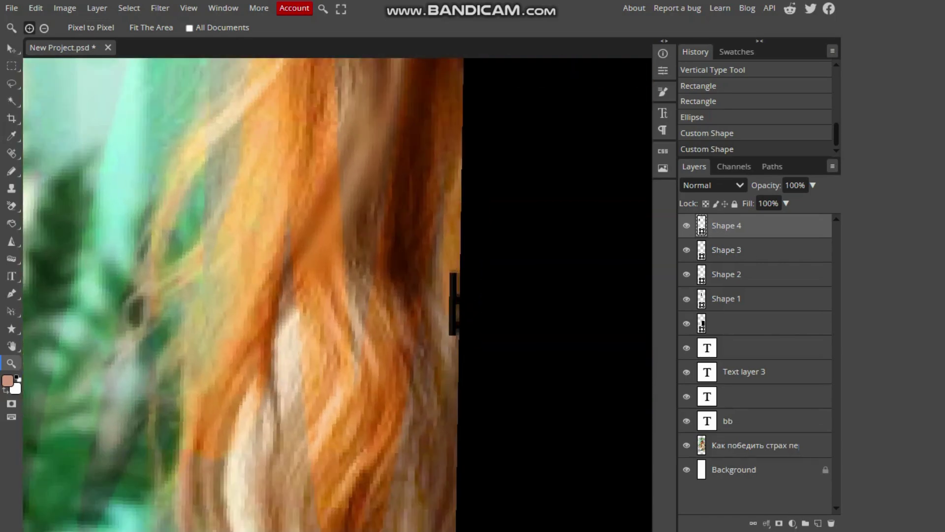
scroll(305, 274, up, 2)
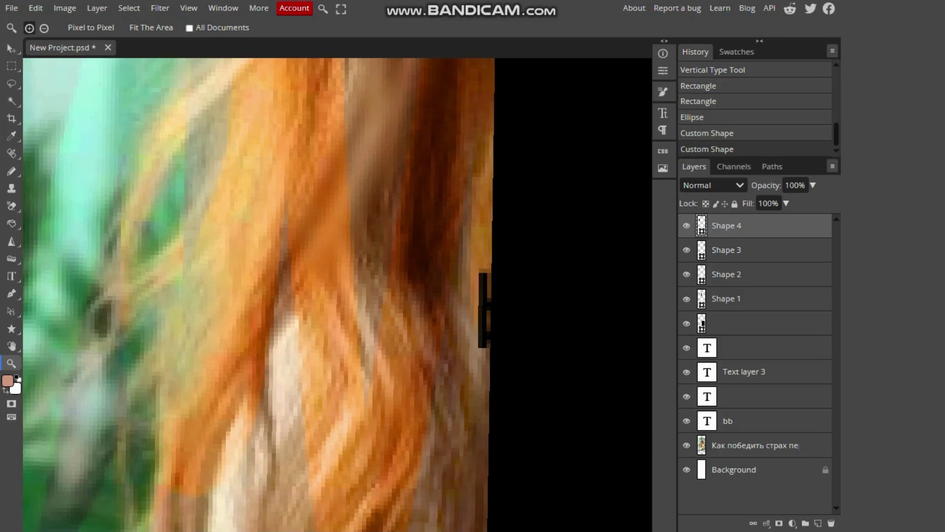
scroll(305, 275, up, 8)
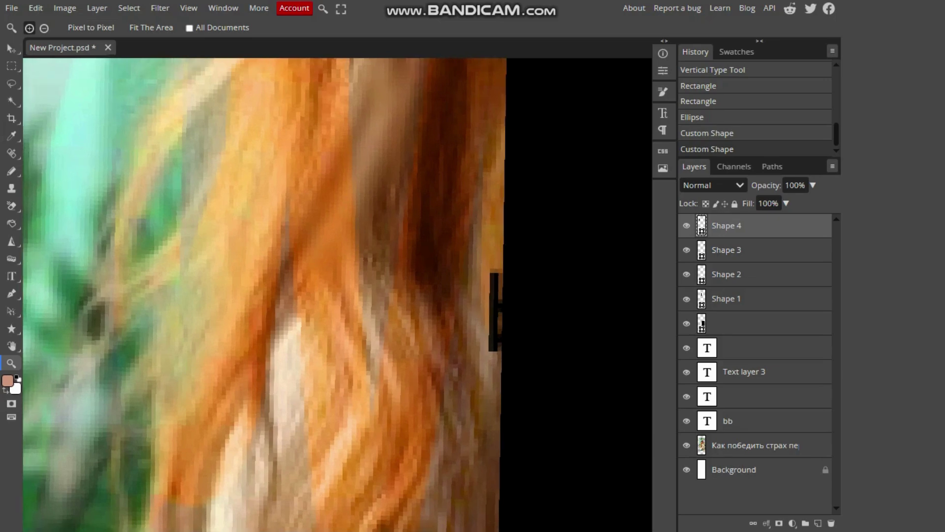
scroll(305, 275, up, 3)
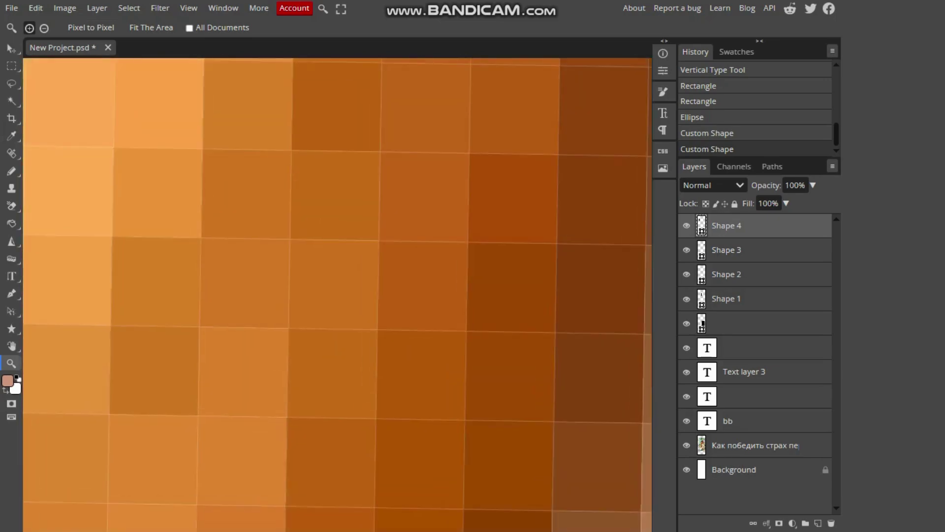
- Zoom back out from the pixel close-up until most of the picture fits the view
right_click(310, 313)
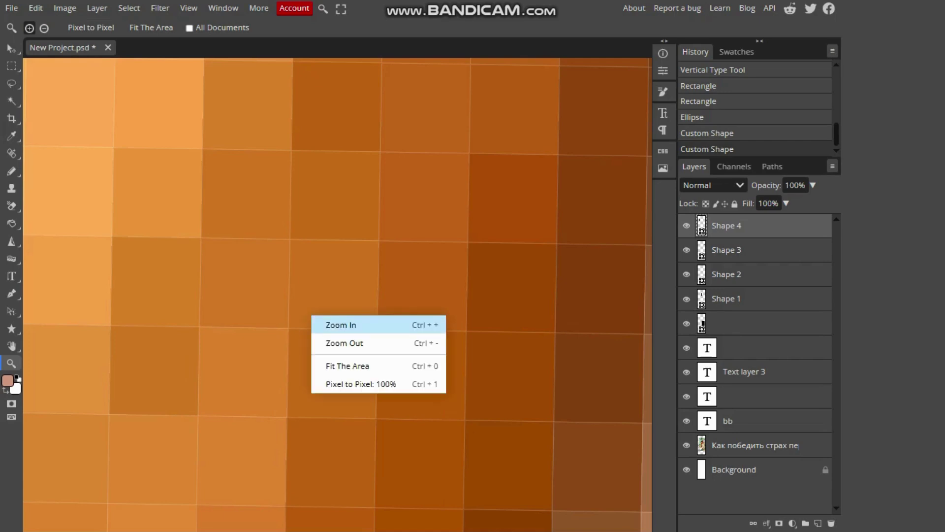
click(344, 343)
click(338, 342)
right_click(337, 341)
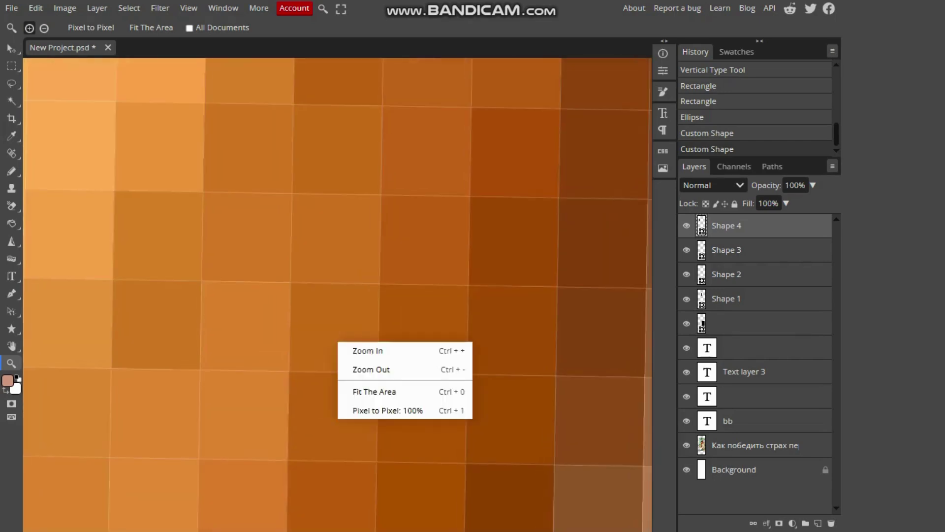
click(579, 8)
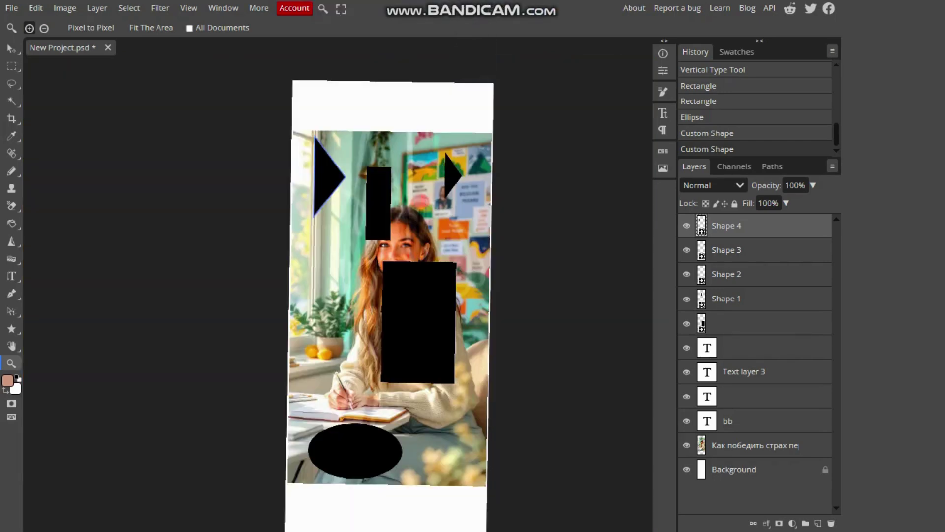
- Pick black (000000) as the foreground color and switch Quick Mask mode on and off again
click(7, 381)
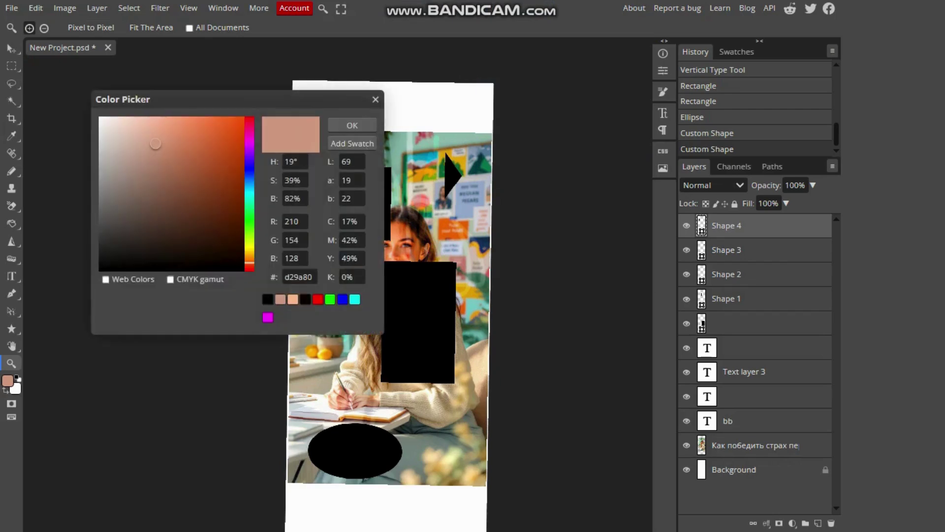
click(99, 116)
click(267, 300)
key(q)
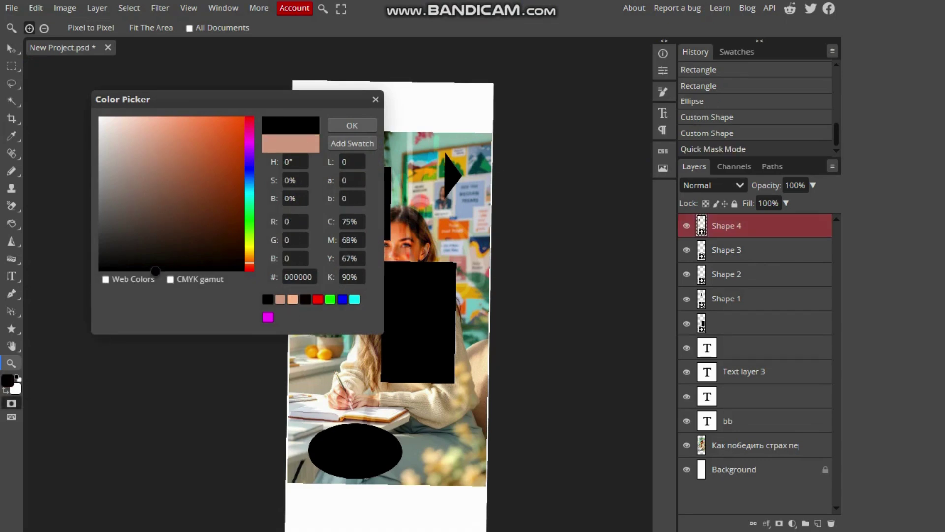
key(q)
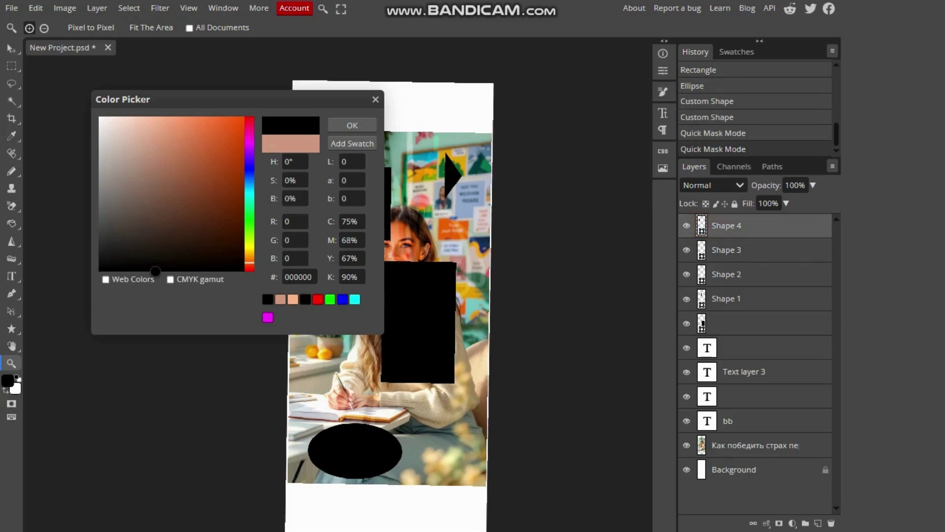
click(298, 470)
drag(298, 470, 315, 419)
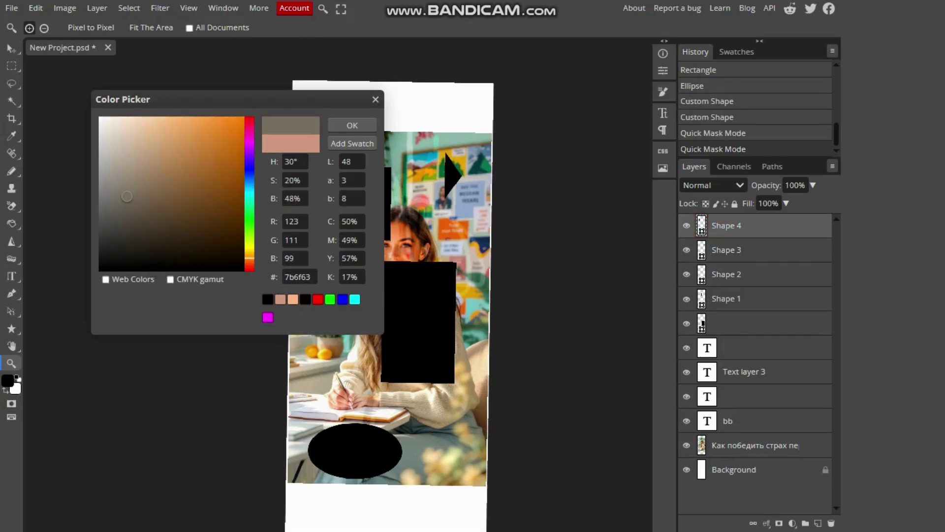
key(Escape)
- Enable Quick Mask mode and show the on-screen Ctrl, Alt, Shift and No Touch options
scroll(344, 286, down, 1)
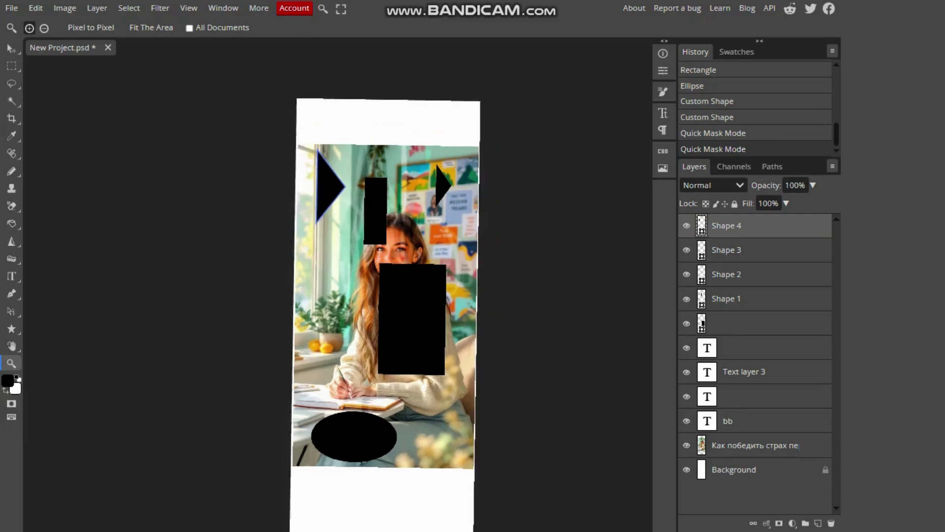
scroll(344, 285, up, 5)
scroll(344, 286, down, 1)
scroll(343, 285, down, 3)
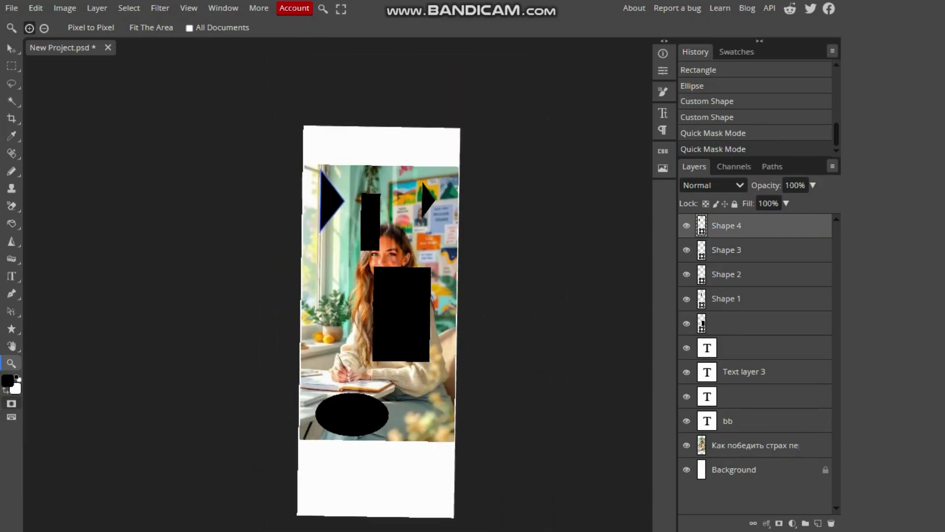
click(11, 403)
click(11, 417)
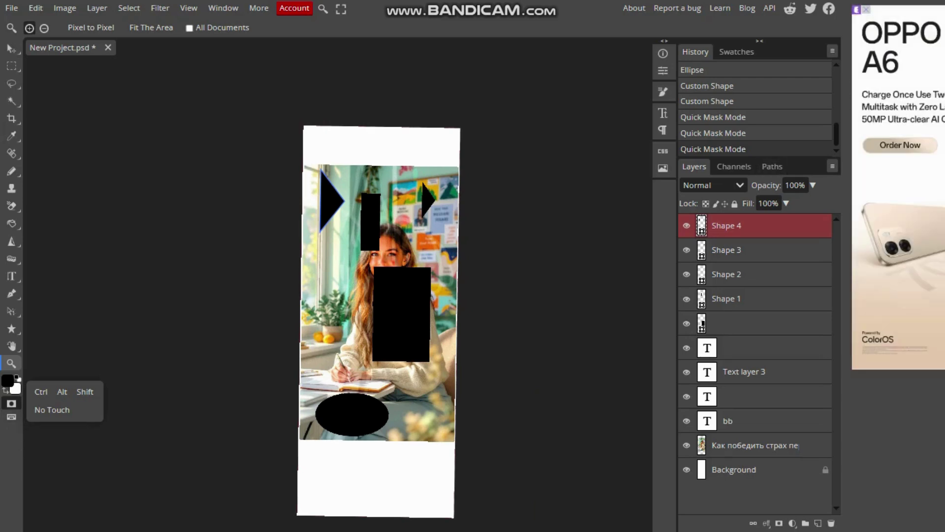
- Reorder the layers so Shape 1 is on top, followed by the photo layer, Shape 3 and Shape 4
mouse_move(733, 469)
mouse_down()
mouse_move(734, 411)
mouse_move(734, 480)
mouse_up()
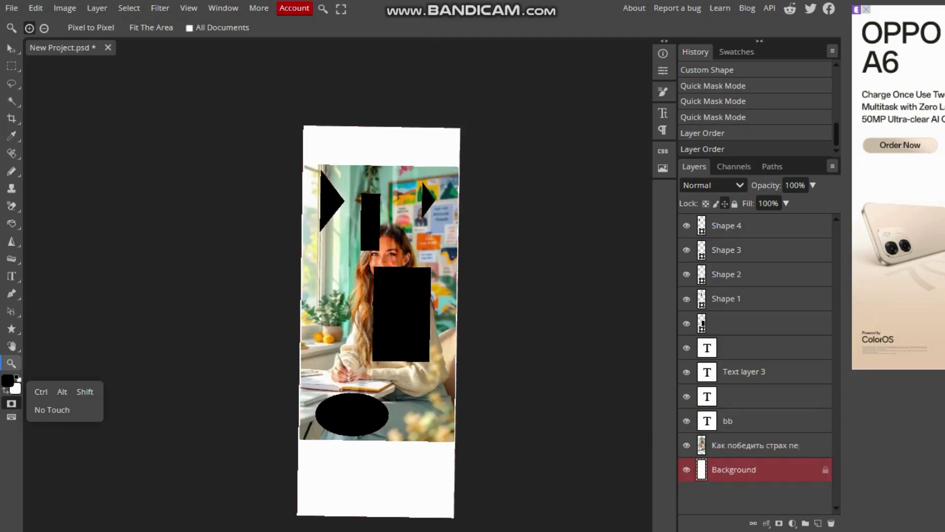
drag(755, 445, 760, 215)
drag(756, 445, 756, 224)
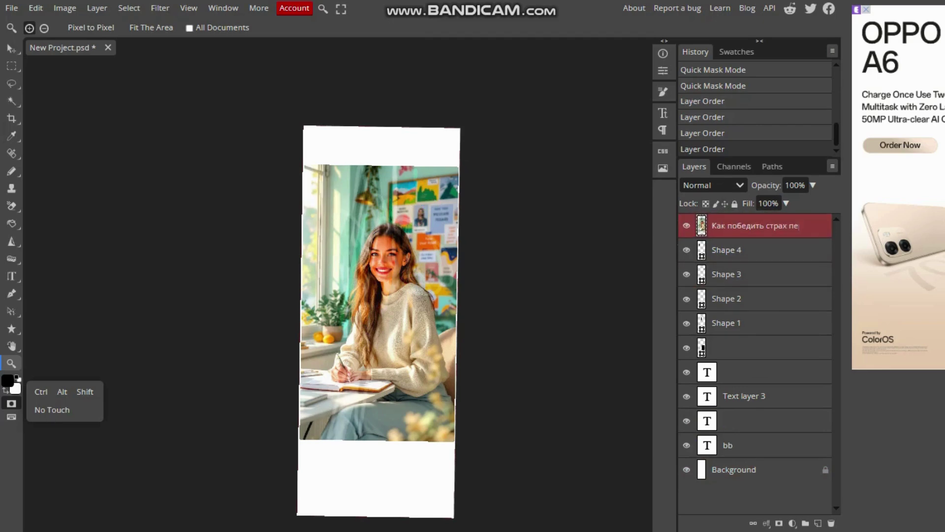
drag(755, 274, 756, 246)
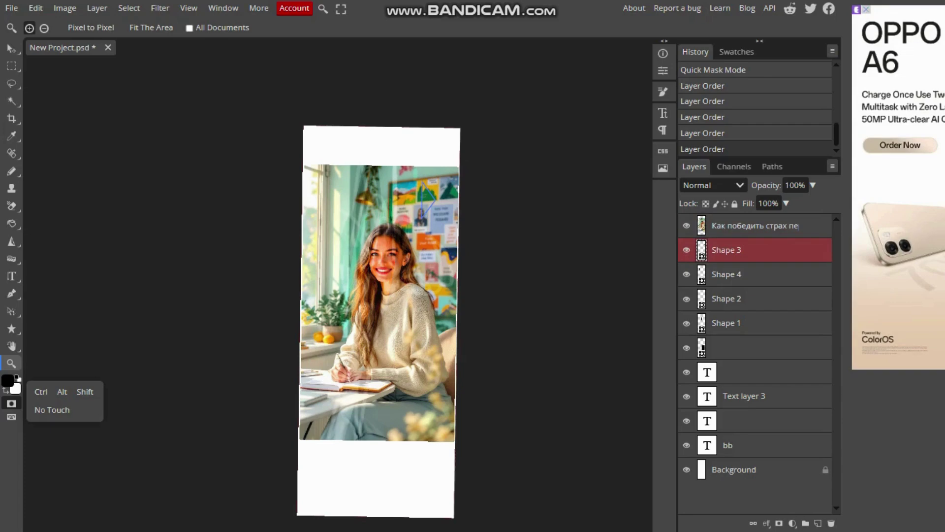
drag(755, 323, 756, 224)
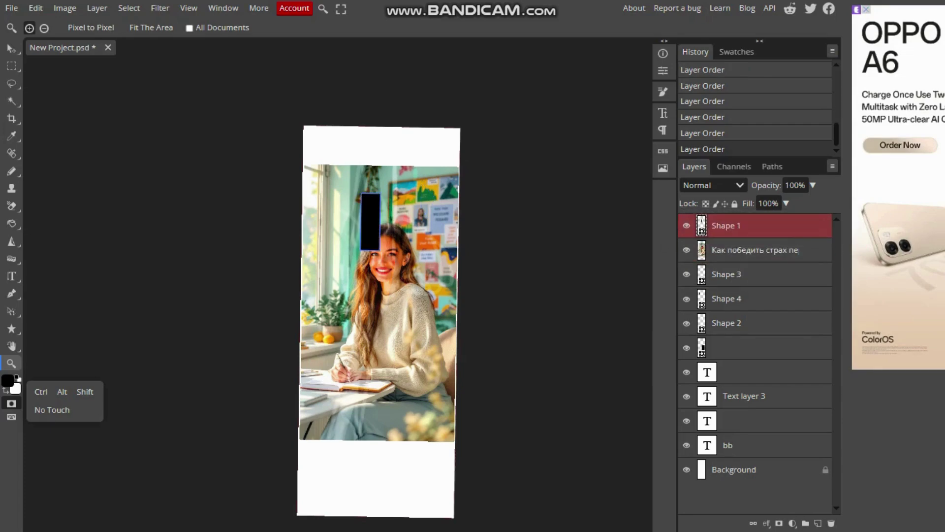
- Look through the document's channels, its paths and the Character text settings
click(734, 166)
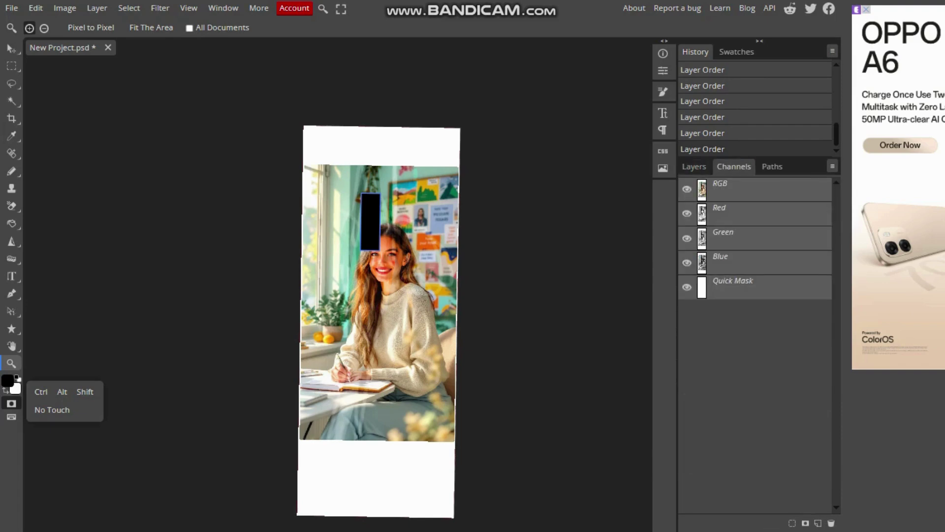
click(772, 166)
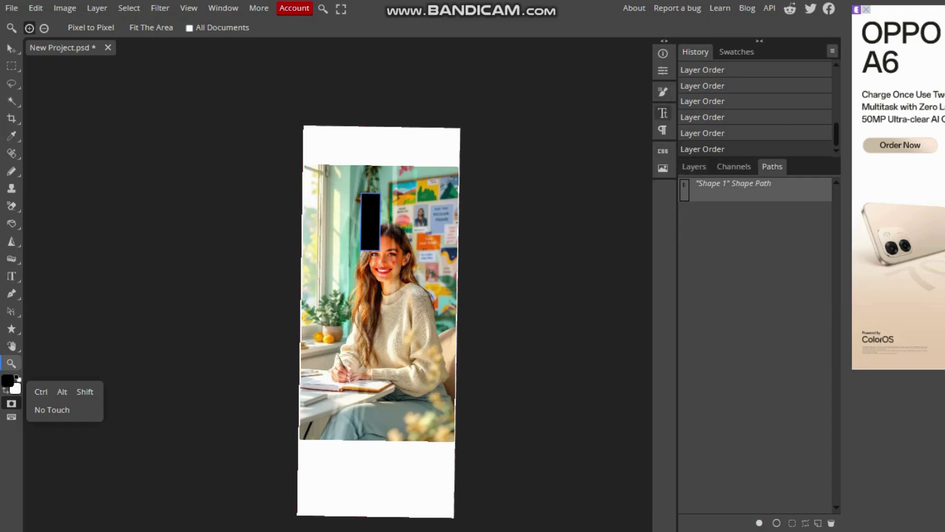
click(663, 113)
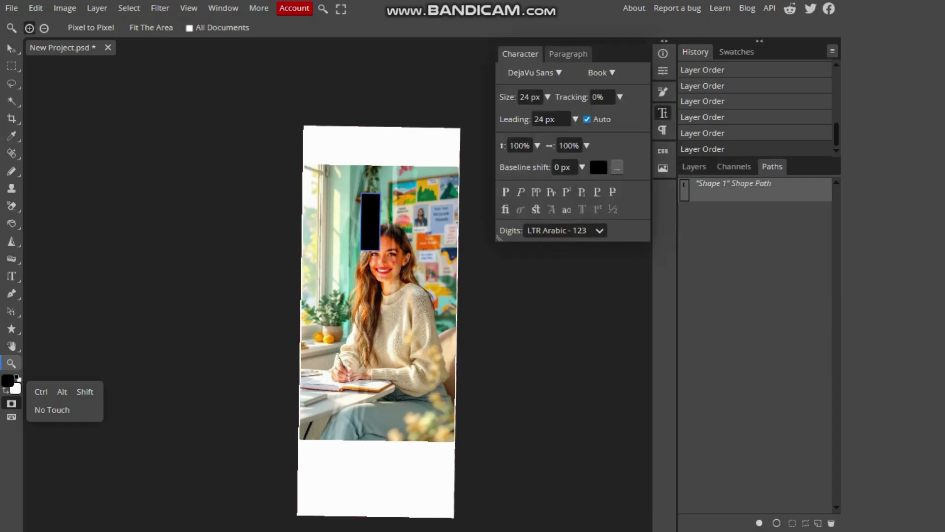
- Compare the Character and Paragraph settings and browse the available fonts for text
click(568, 54)
click(520, 54)
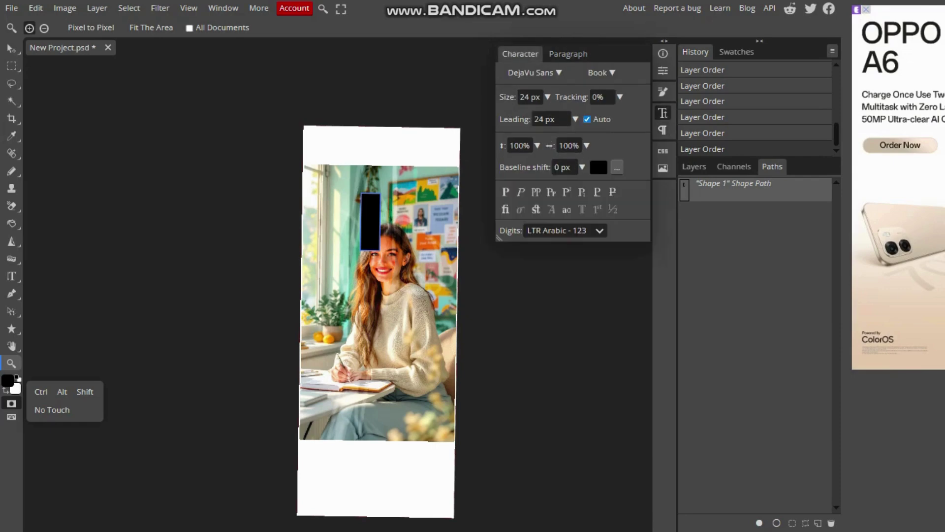
click(532, 73)
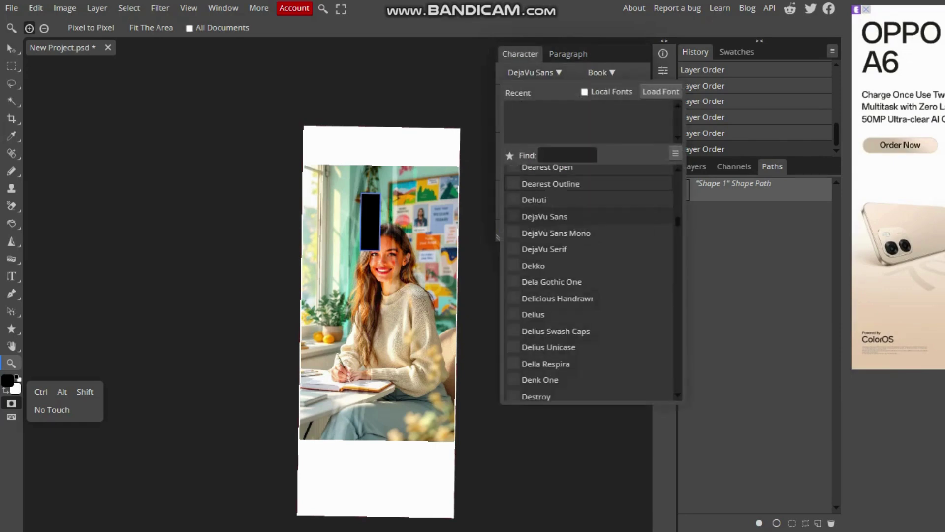
drag(678, 221, 677, 306)
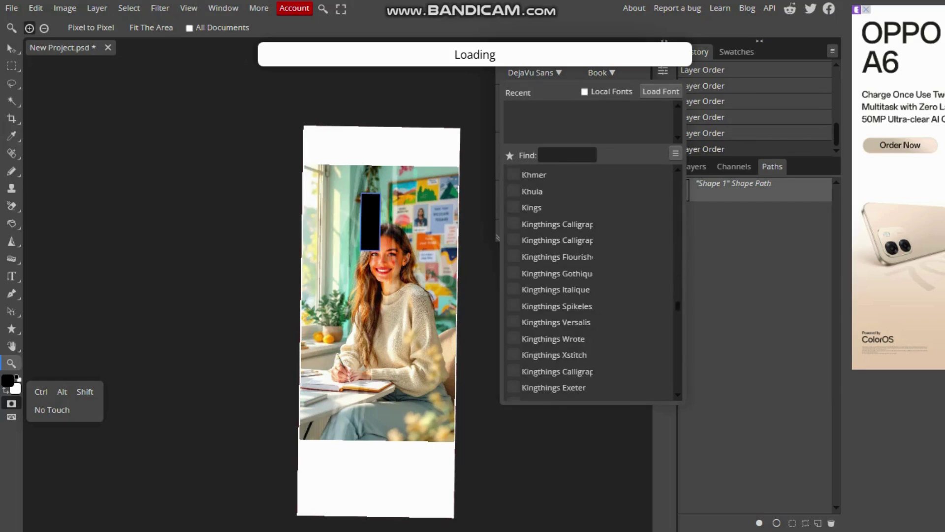
click(458, 220)
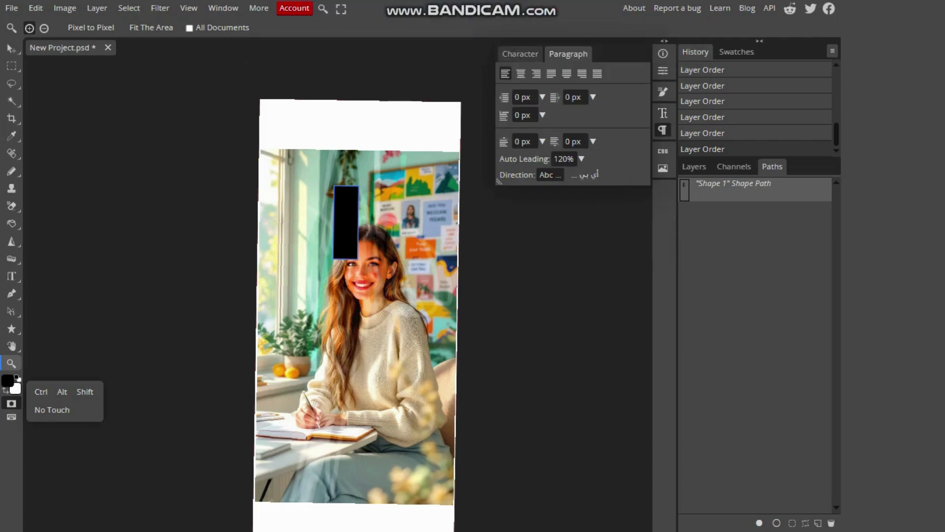
- Set the paragraph text direction to right-to-left
click(567, 53)
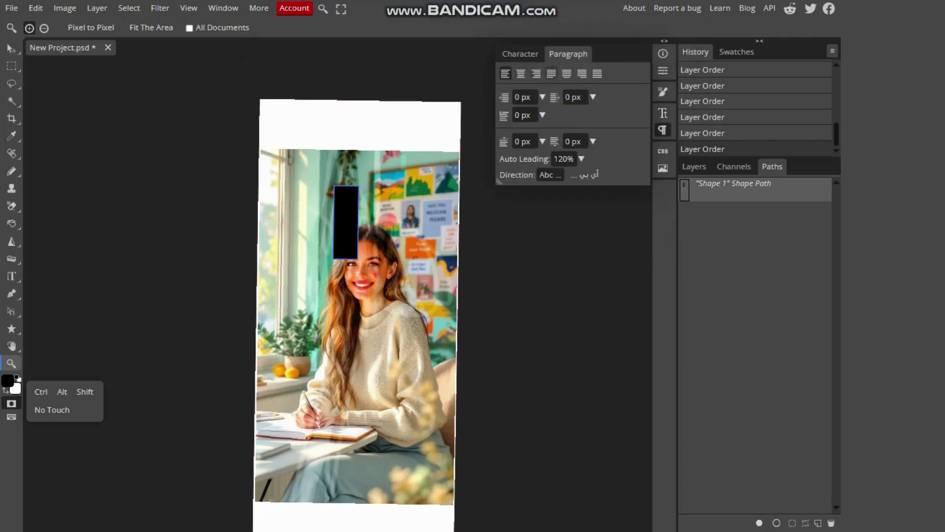
click(525, 97)
click(584, 175)
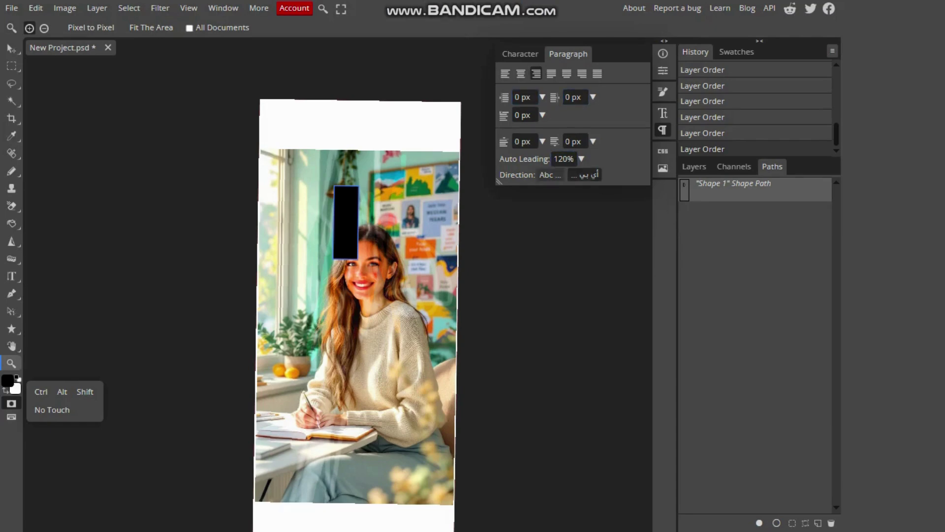
- Browse the stock images in the Gallery and check the CSS view
click(663, 168)
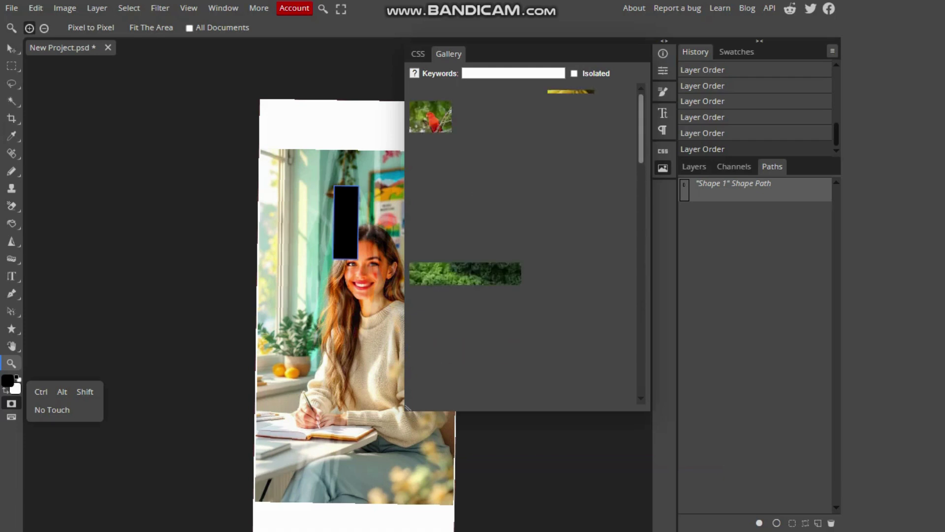
scroll(522, 244, down, 7)
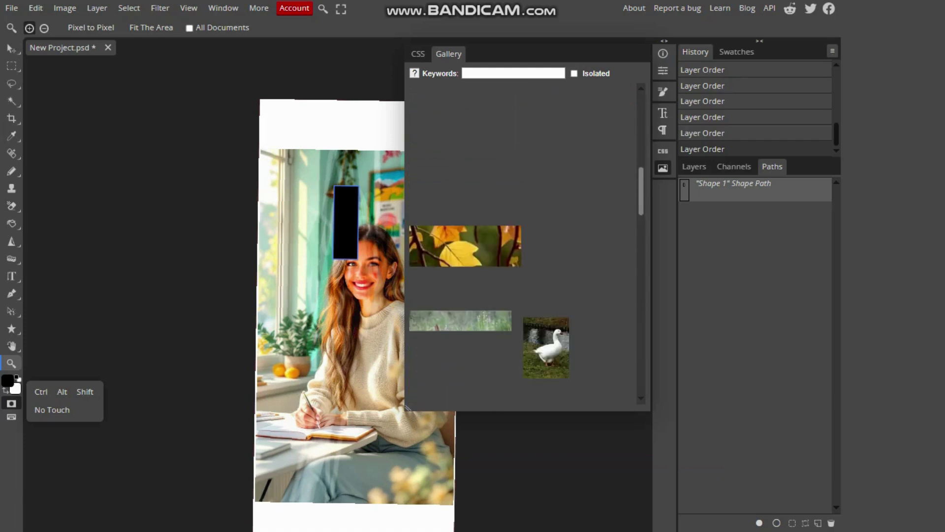
scroll(408, 407, up, 5)
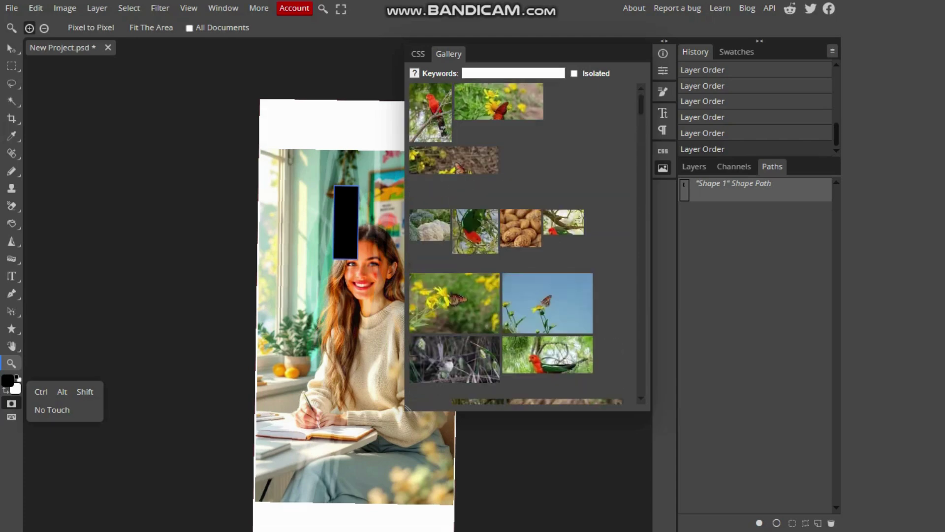
click(513, 73)
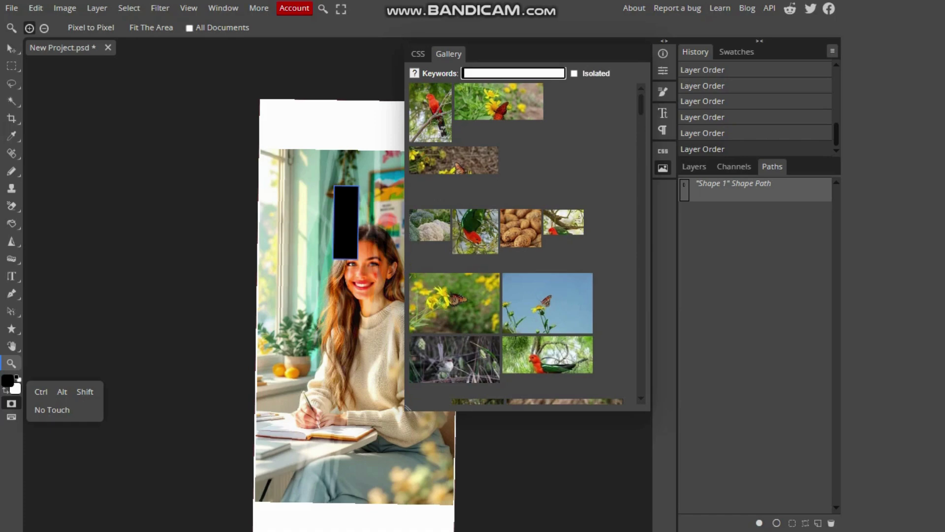
click(417, 54)
click(448, 54)
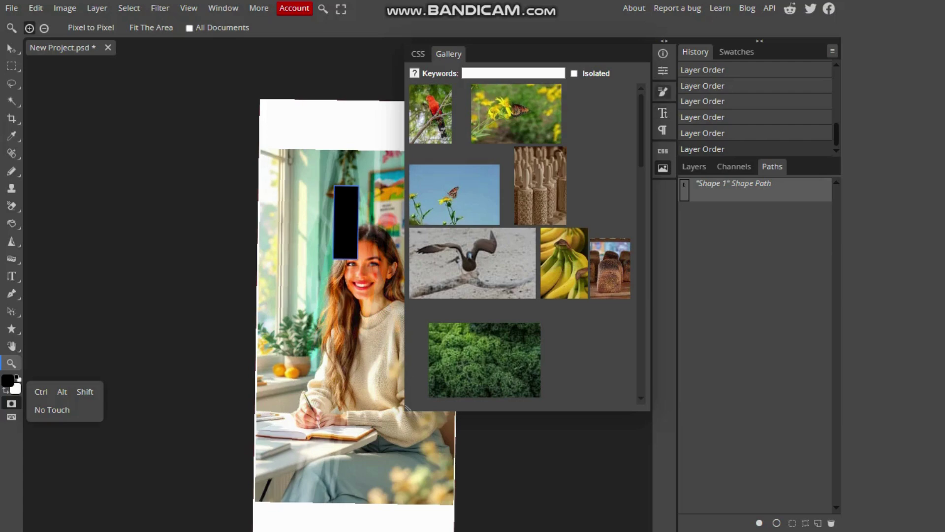
- Set the brush tip size to 26 px
click(663, 92)
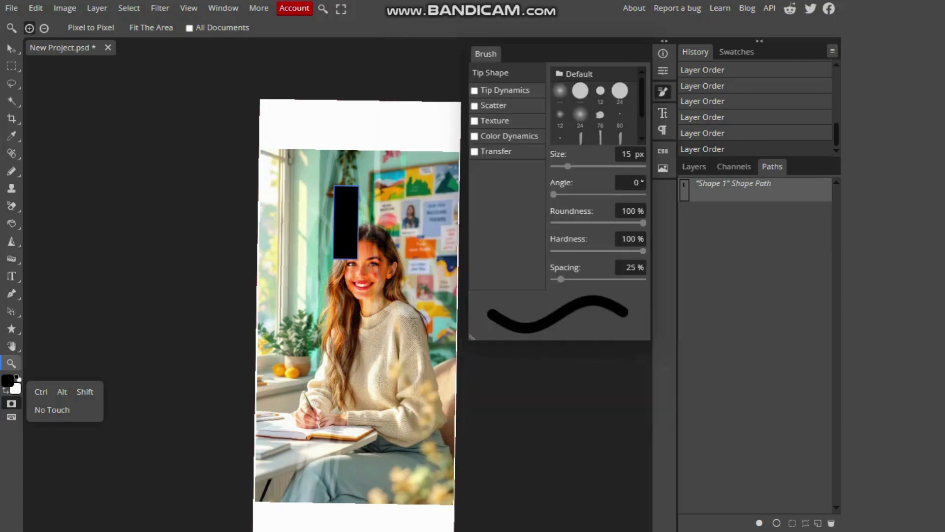
mouse_move(568, 166)
mouse_down()
mouse_move(580, 166)
mouse_move(553, 167)
mouse_move(571, 166)
mouse_up()
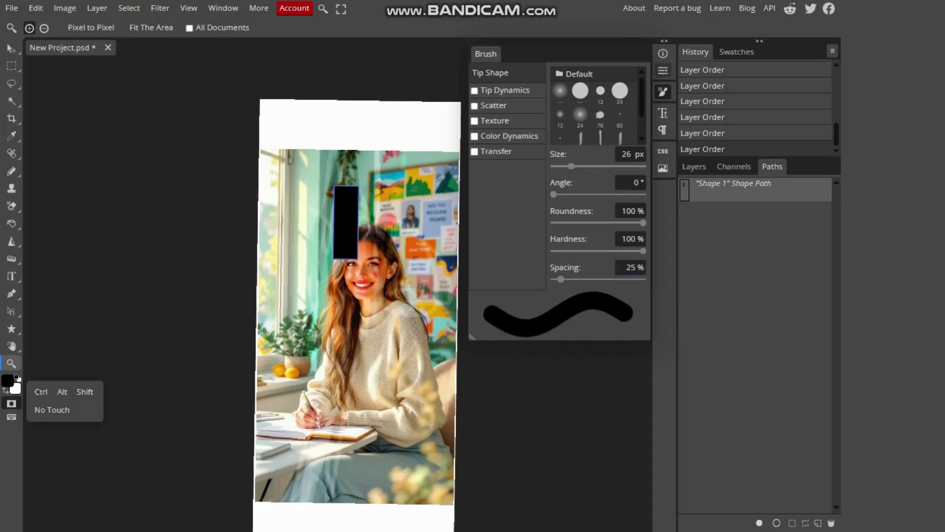
- Examine the Live Shape properties of Shape 1 and the Info color and position readouts over the enlarged photo
click(663, 71)
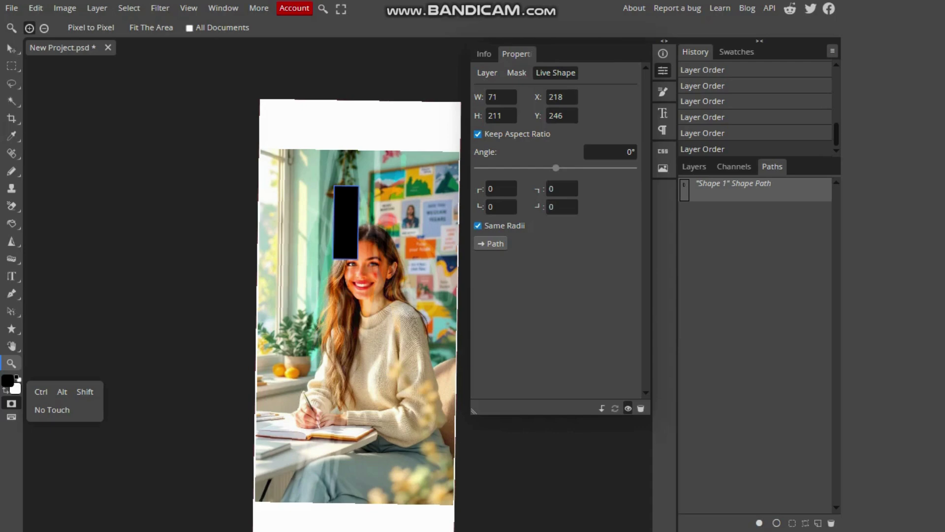
click(484, 53)
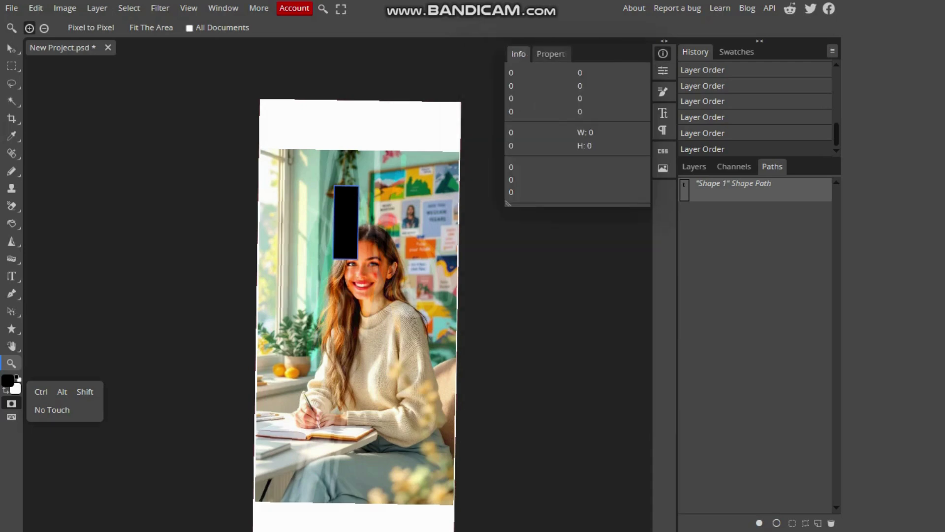
click(454, 292)
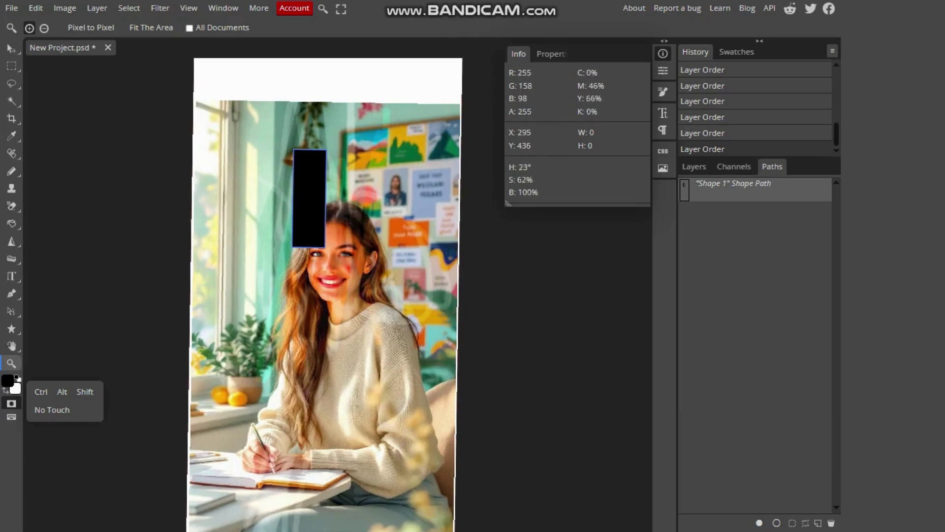
click(454, 279)
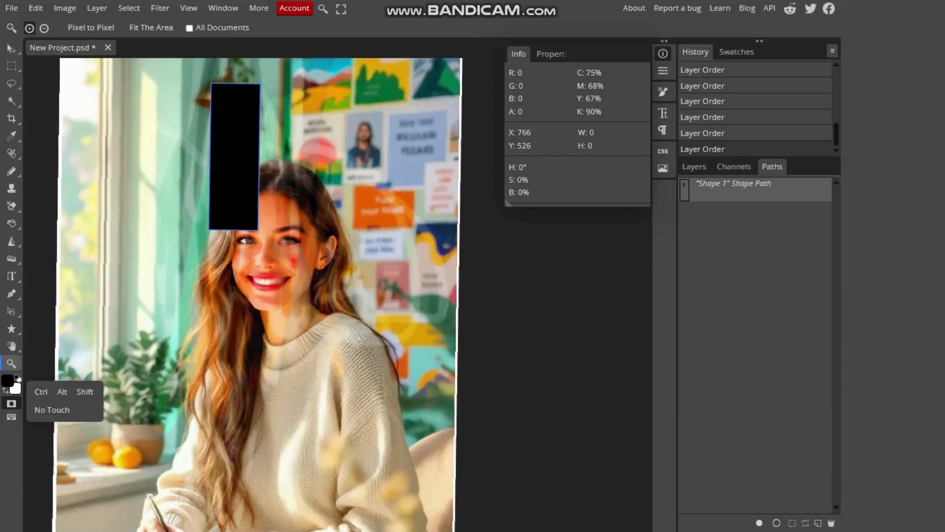
- Zoom in on the portrait, zoom out twice, zoom in once more, and show the Character text settings again
click(544, 288)
right_click(546, 284)
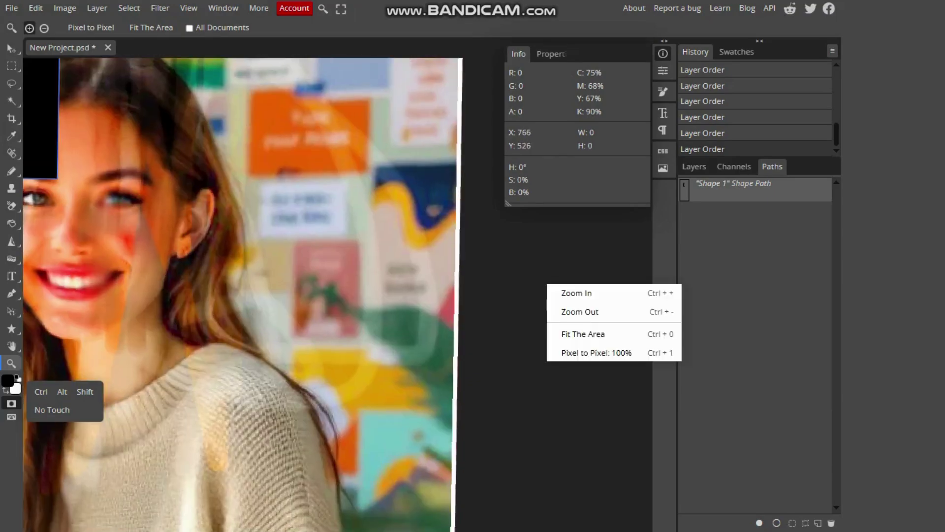
click(580, 312)
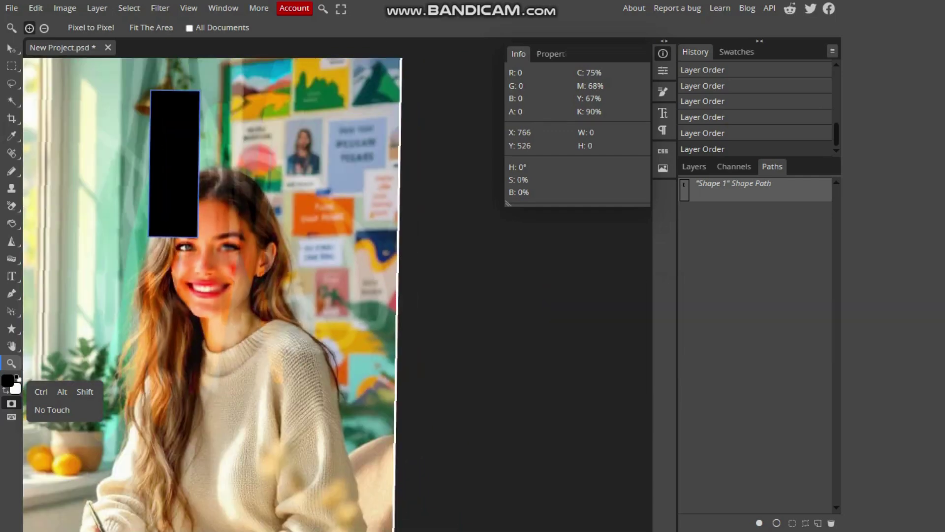
right_click(574, 316)
click(589, 342)
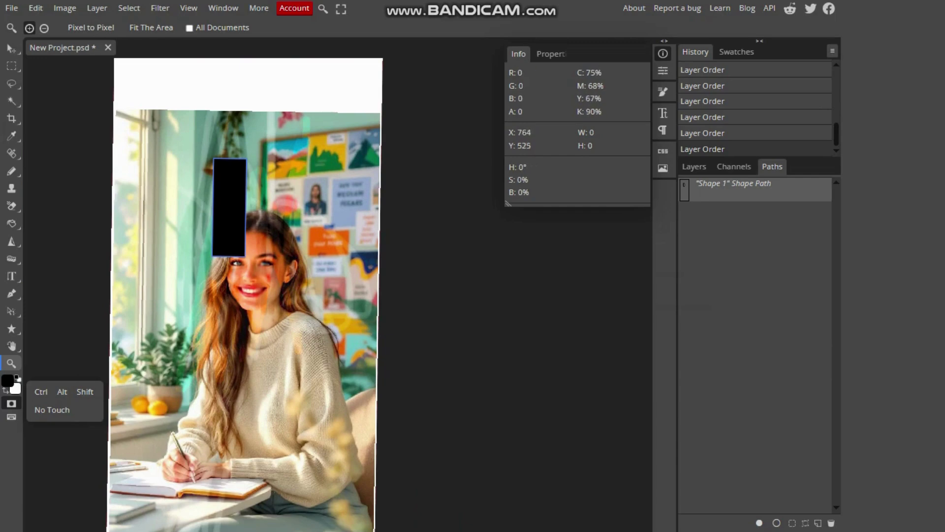
click(379, 321)
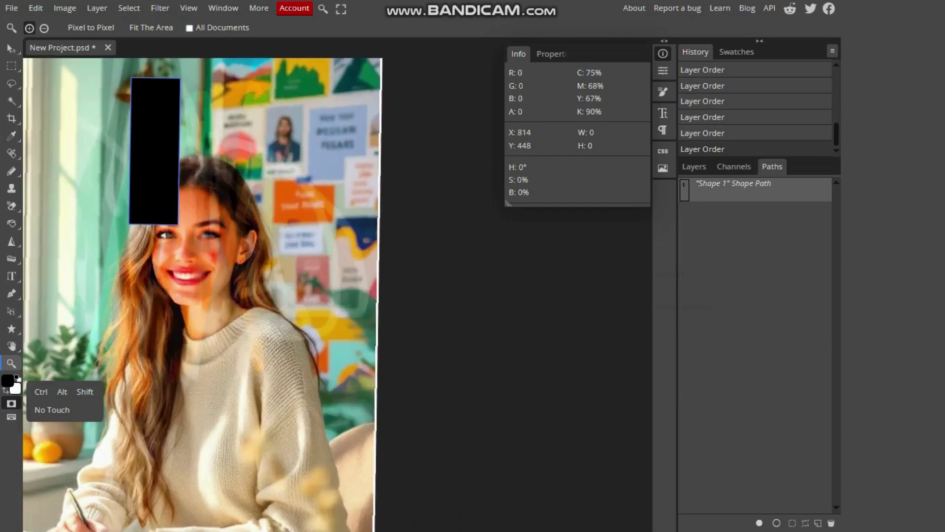
click(663, 113)
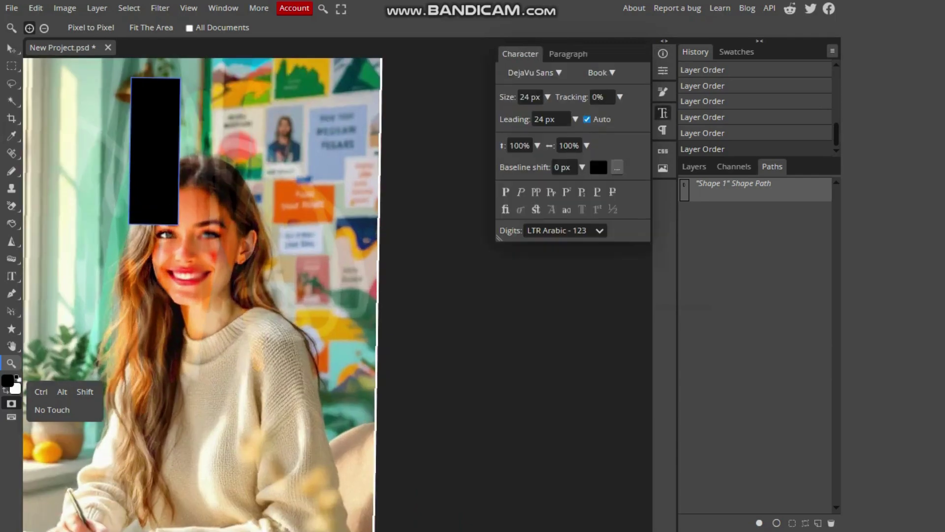